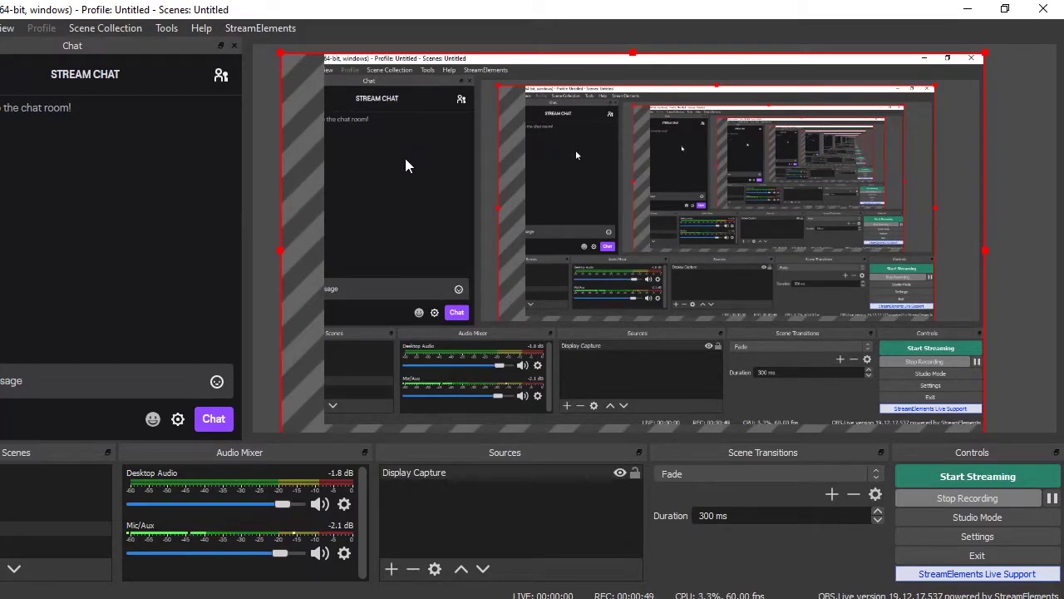
Stretch the Display Capture source to fill the screen and lock it in place
right_click(681, 153)
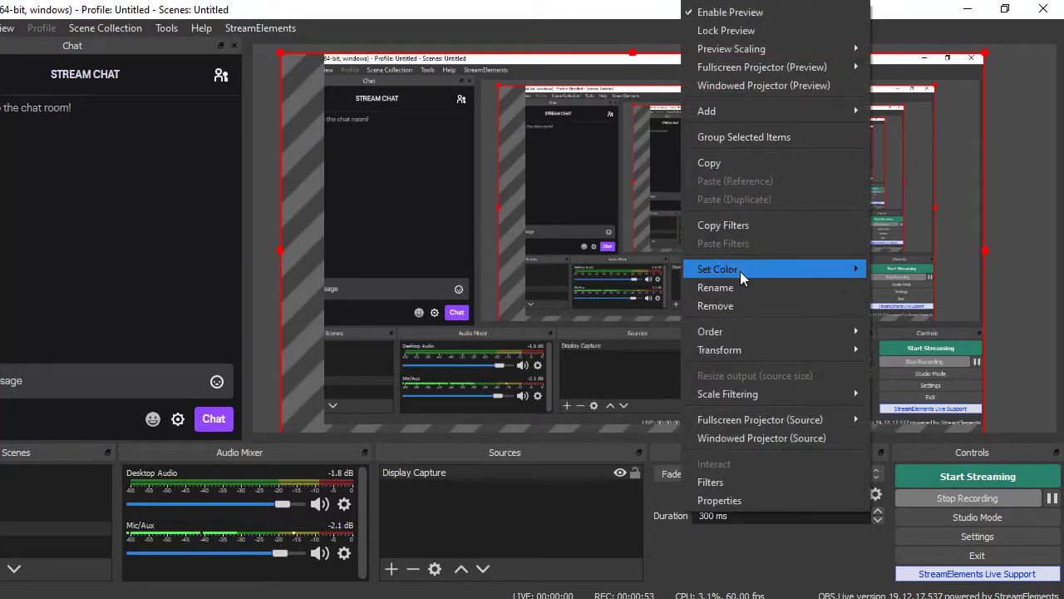
mouse_move(738, 353)
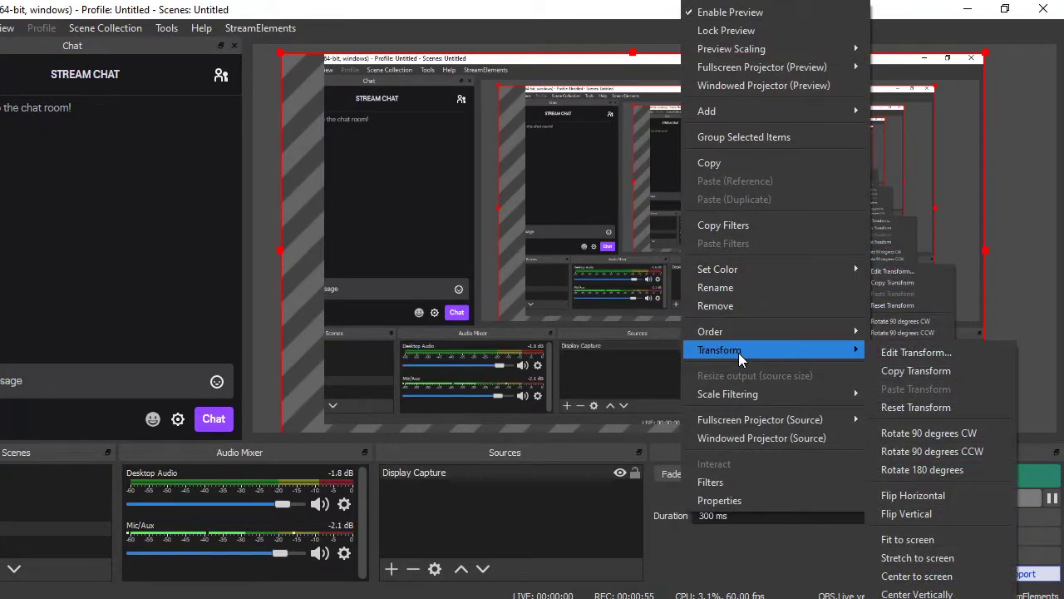
click(926, 565)
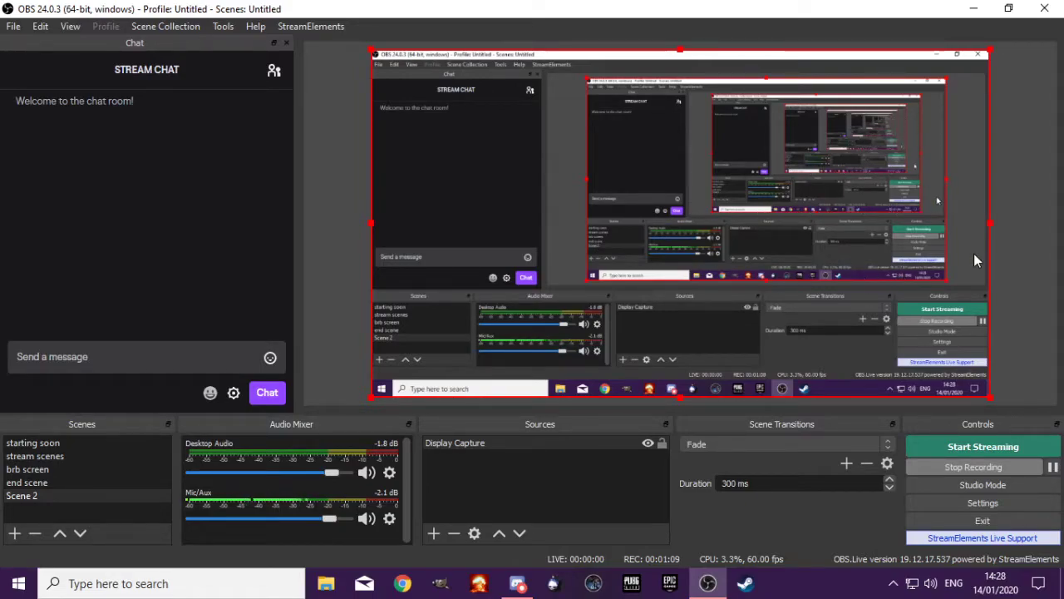
click(661, 443)
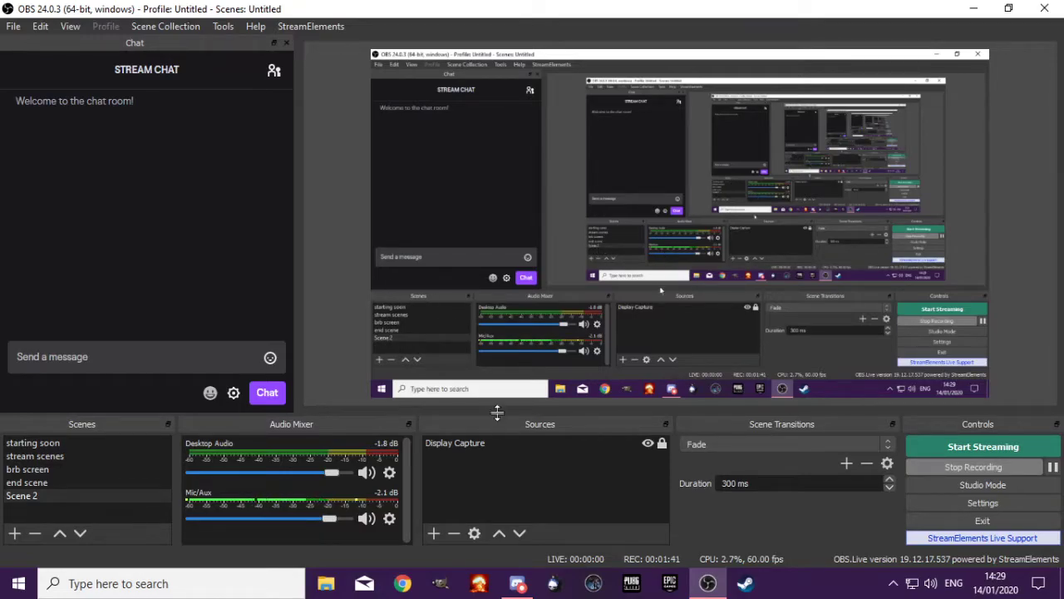
Create a new Game Capture source in Scene 2, keeping it visible
click(471, 444)
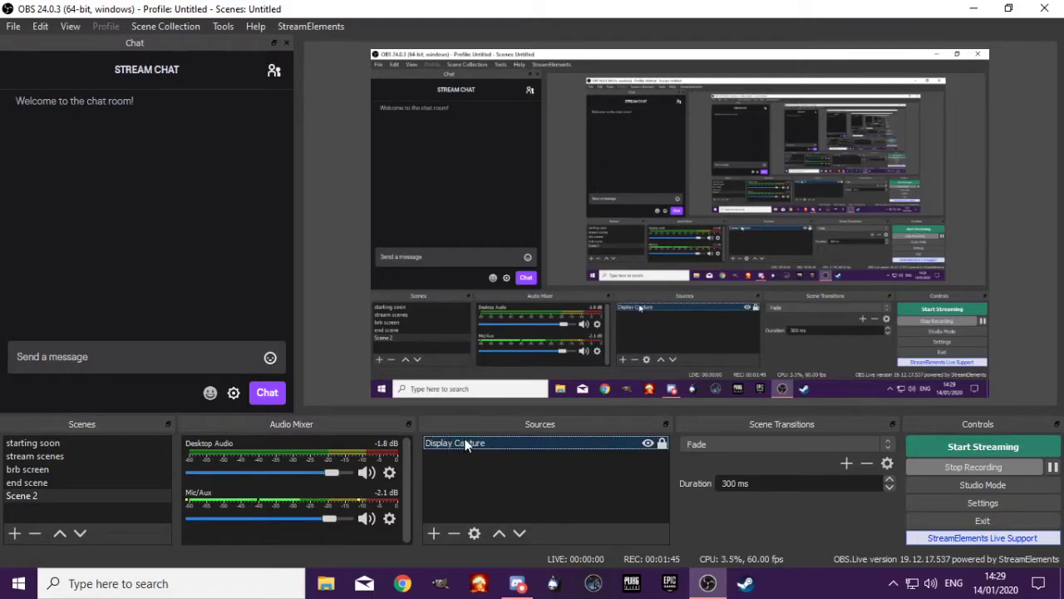
click(433, 533)
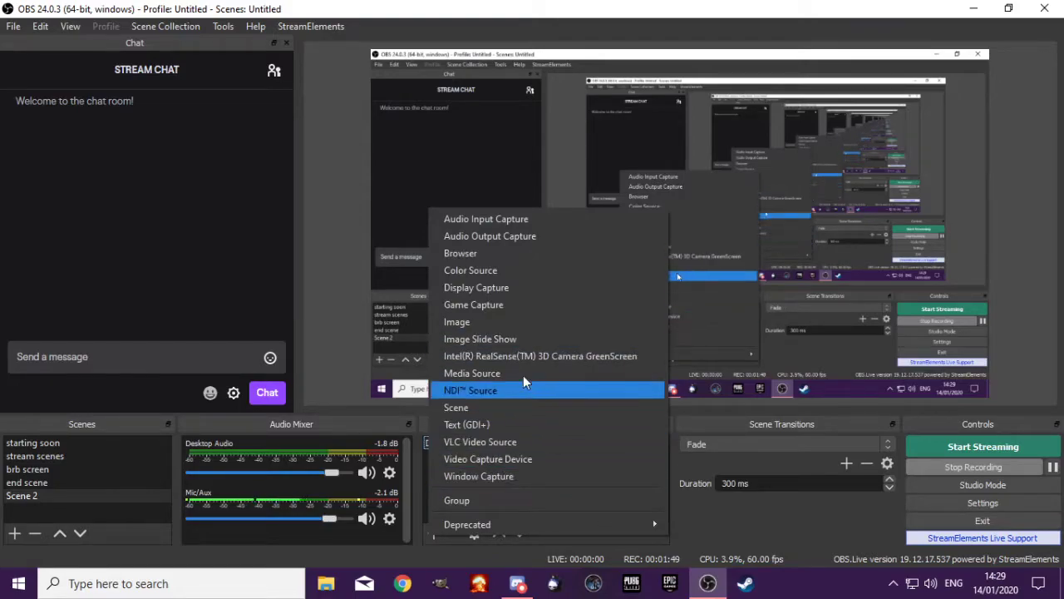
click(494, 306)
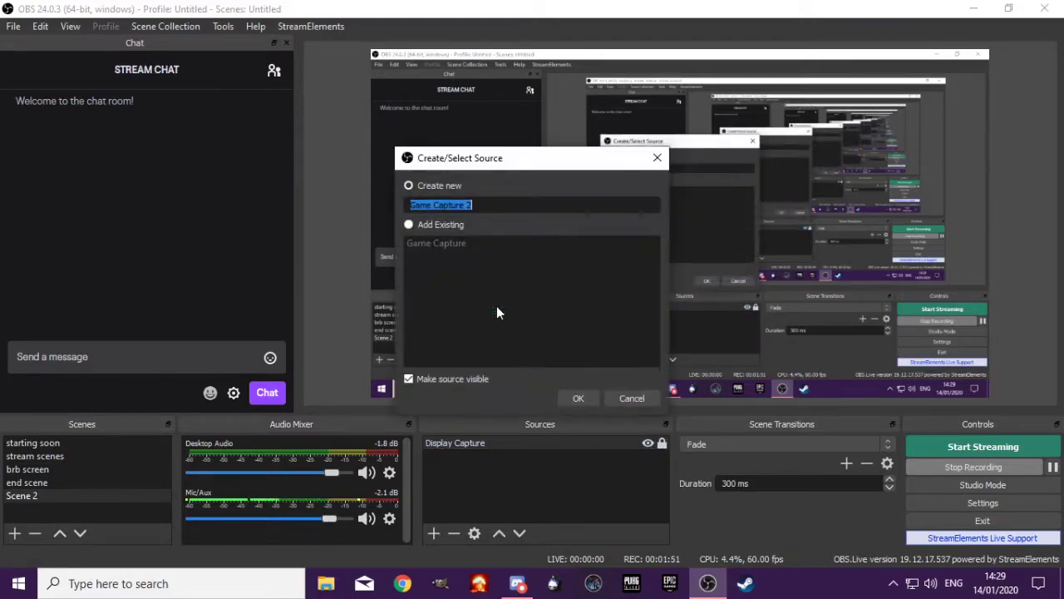
click(578, 398)
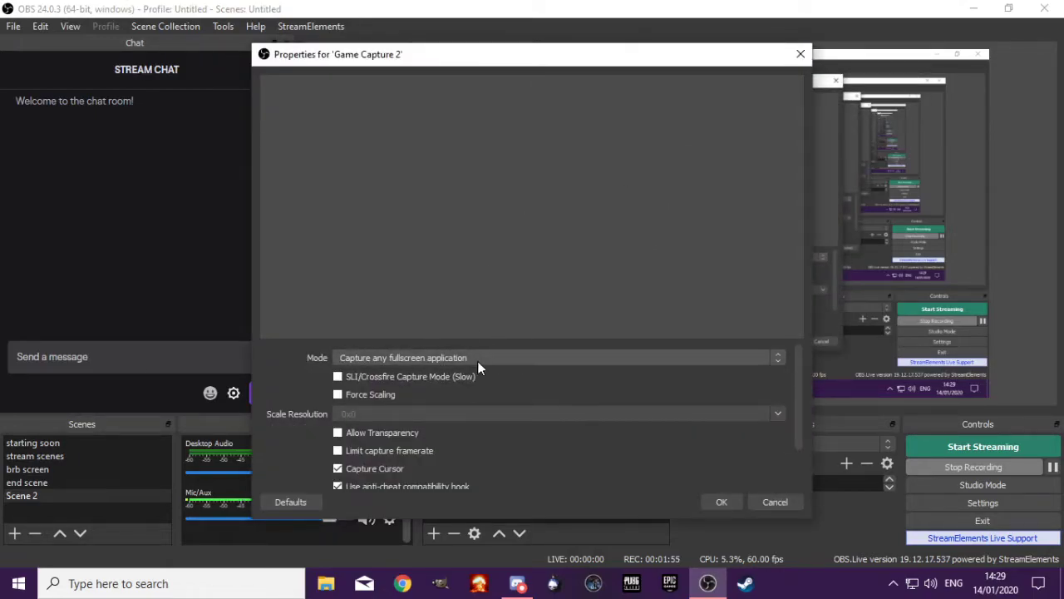
click(611, 363)
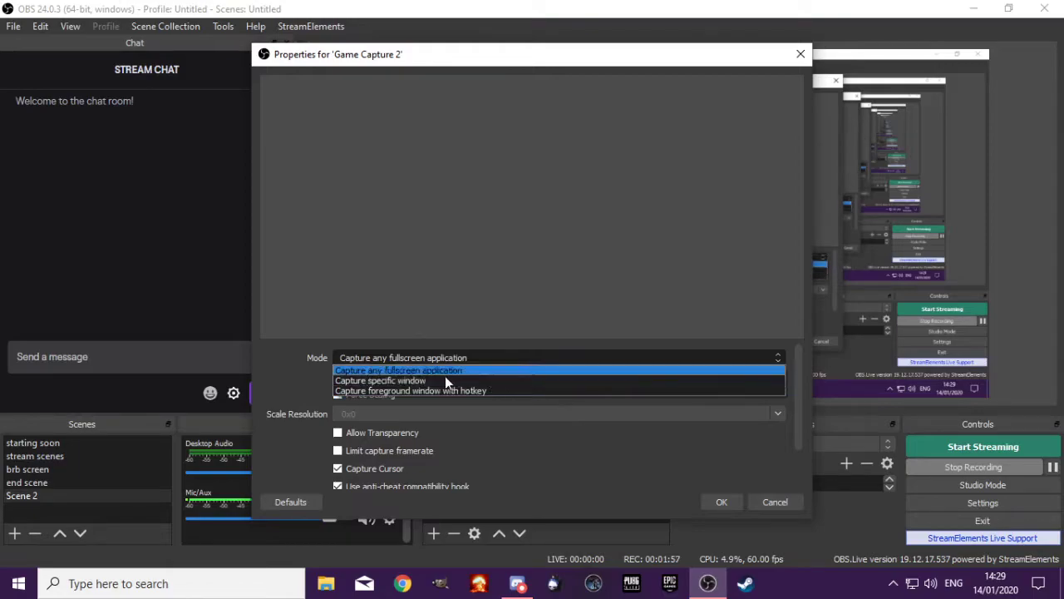
click(414, 380)
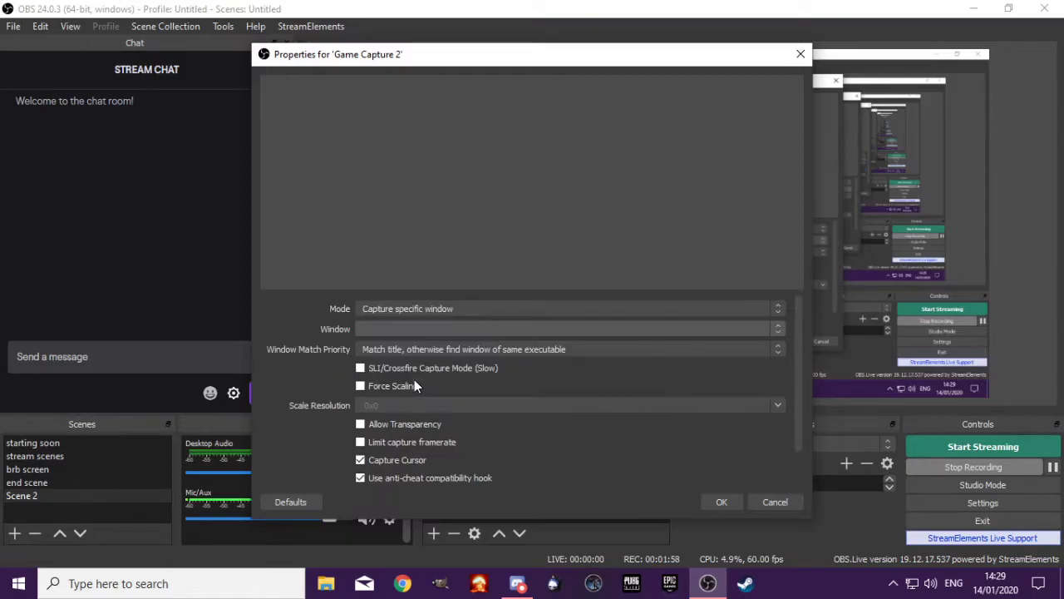
click(769, 330)
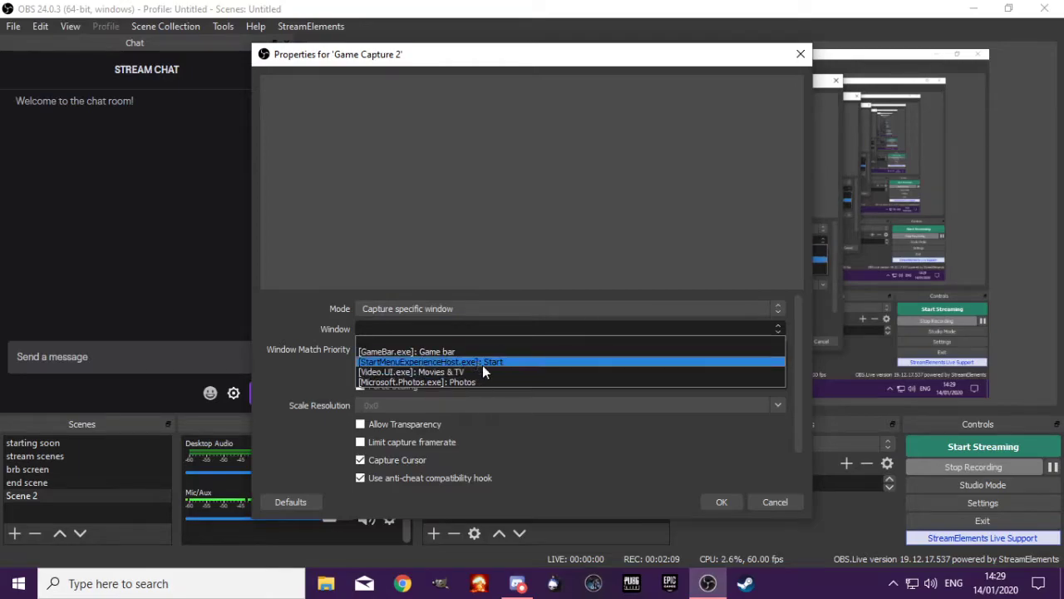
click(767, 503)
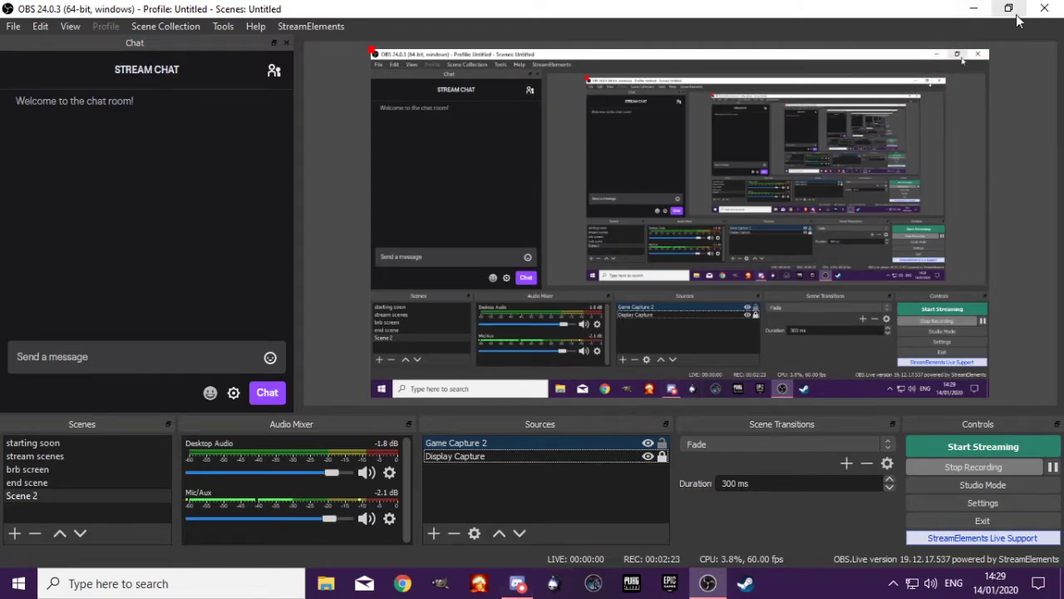
With Creative Destruction running, set Game Capture 2 to capture the specific window [client.exe]: Creative Destruction
click(973, 9)
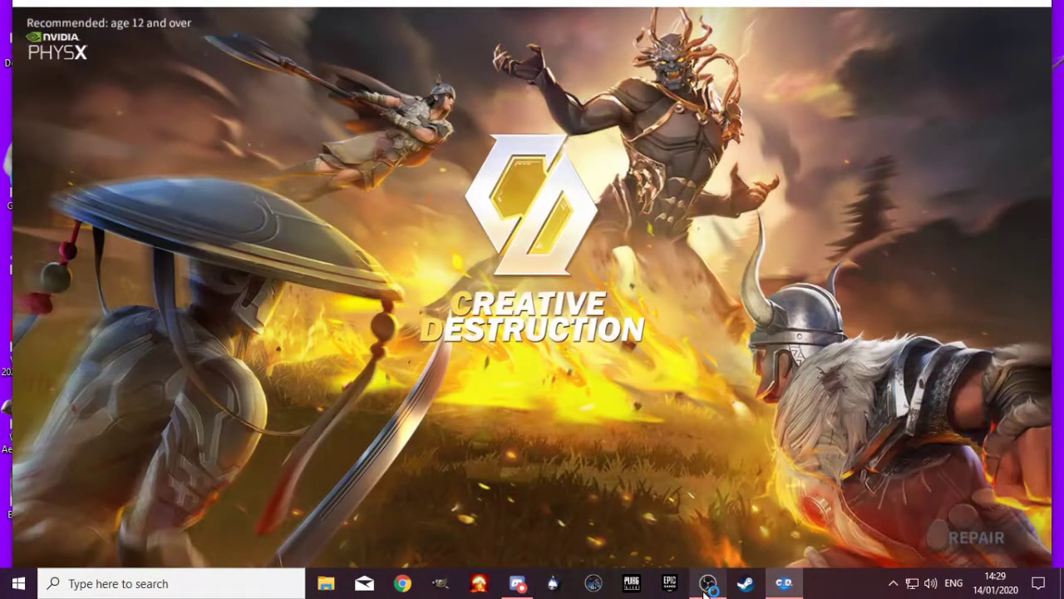
click(705, 592)
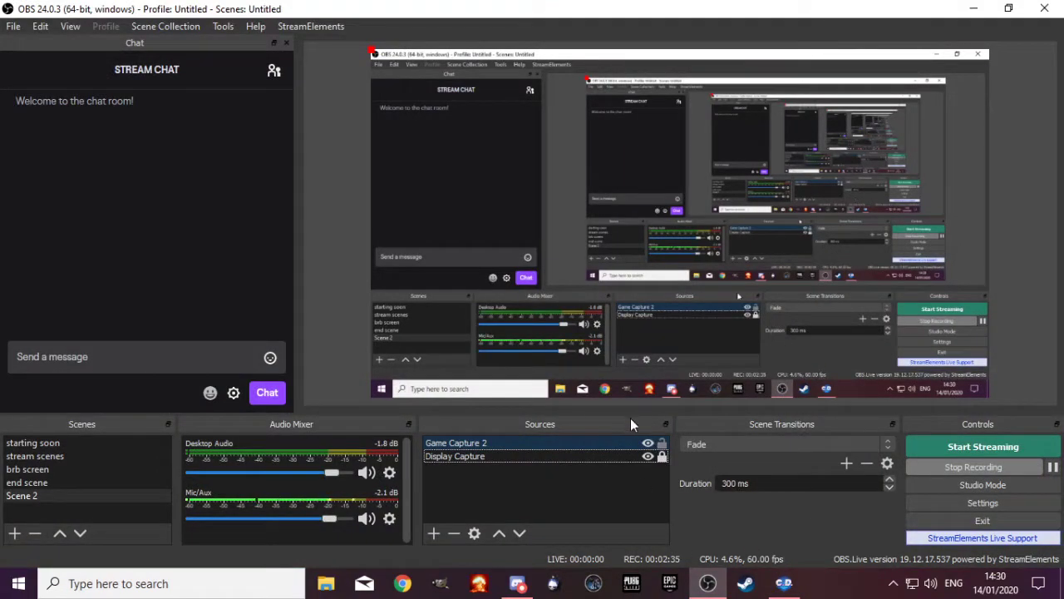
right_click(488, 442)
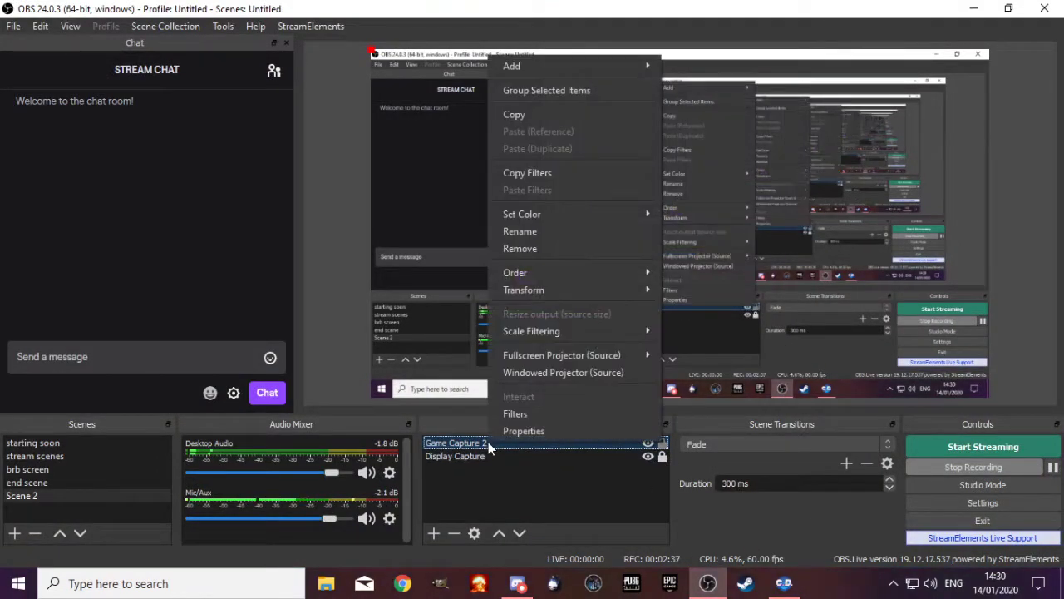
click(501, 431)
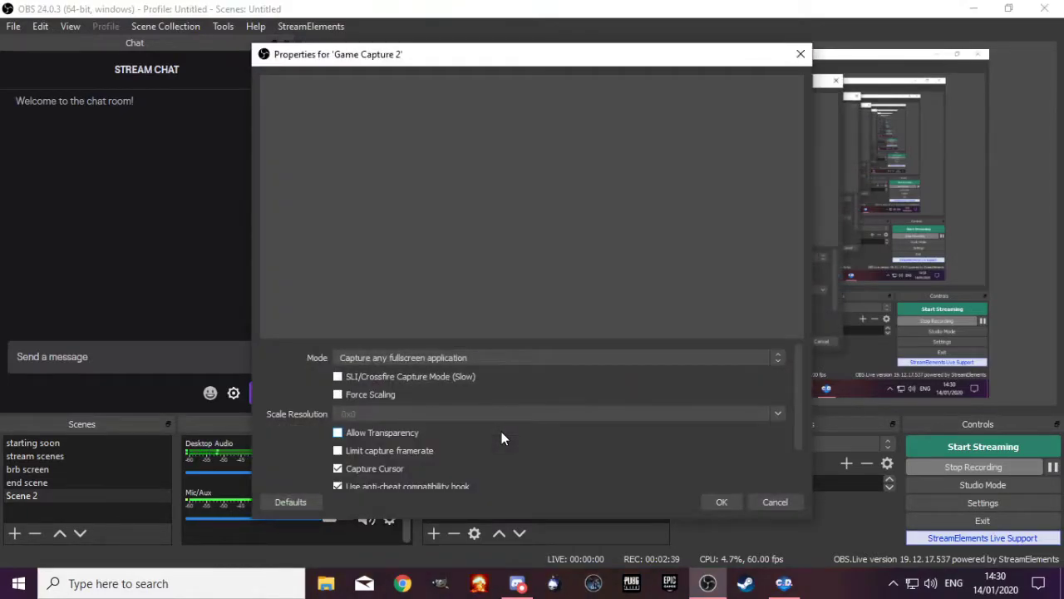
click(776, 357)
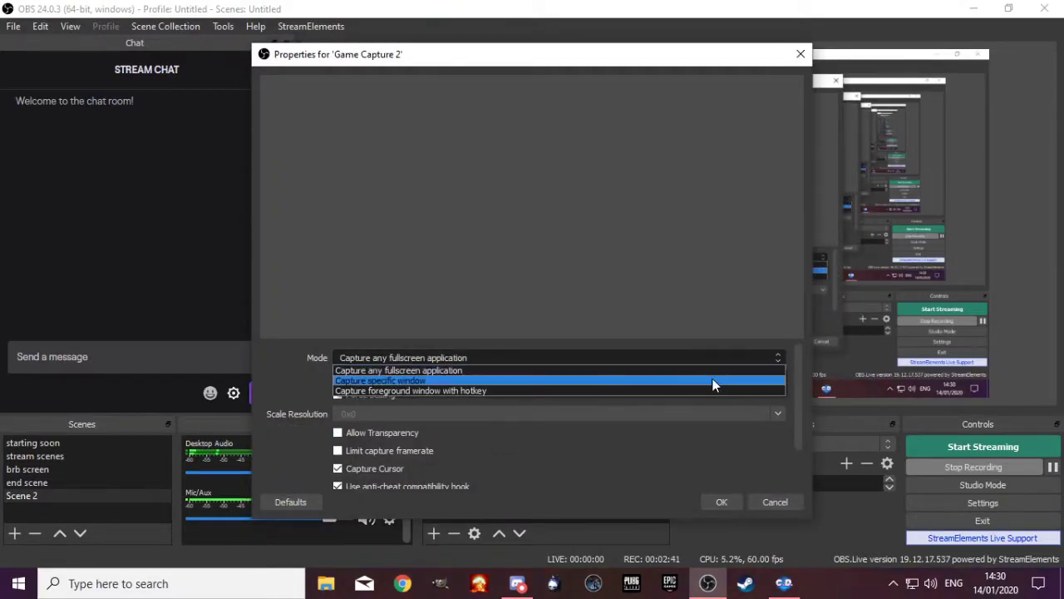
click(711, 376)
click(772, 331)
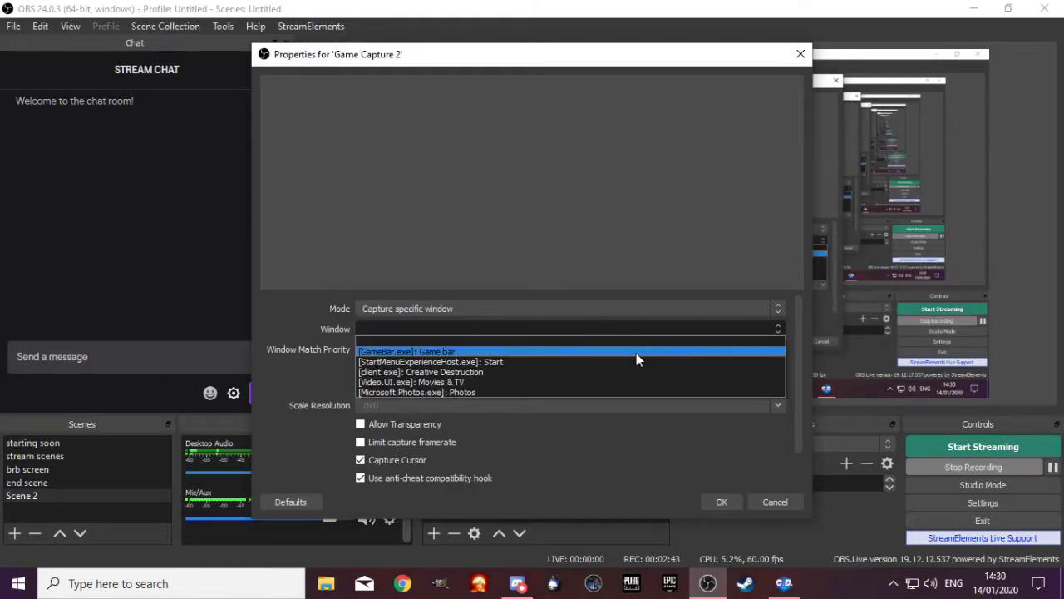
click(481, 372)
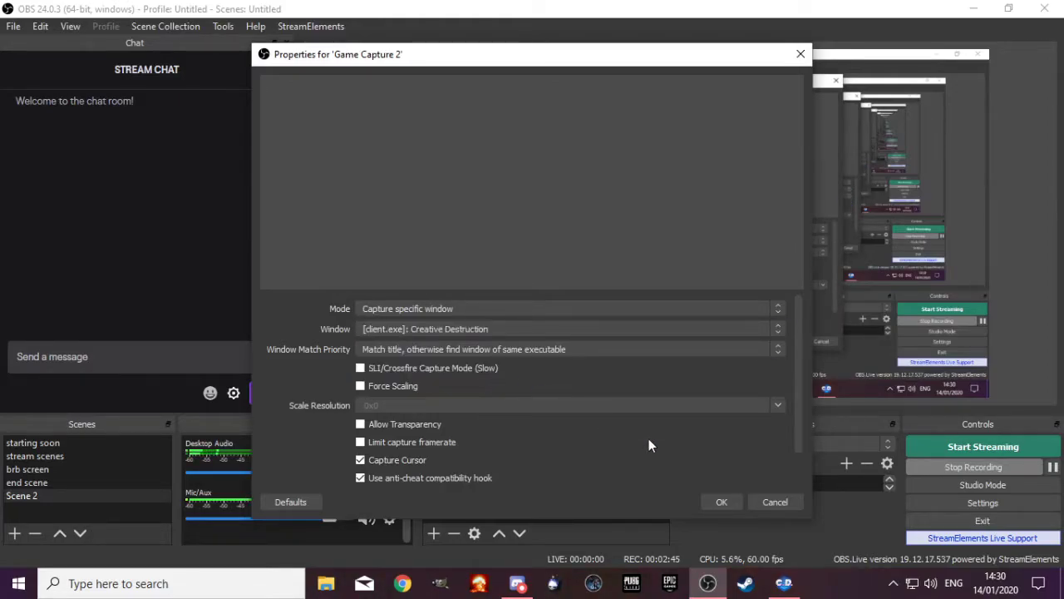
click(718, 503)
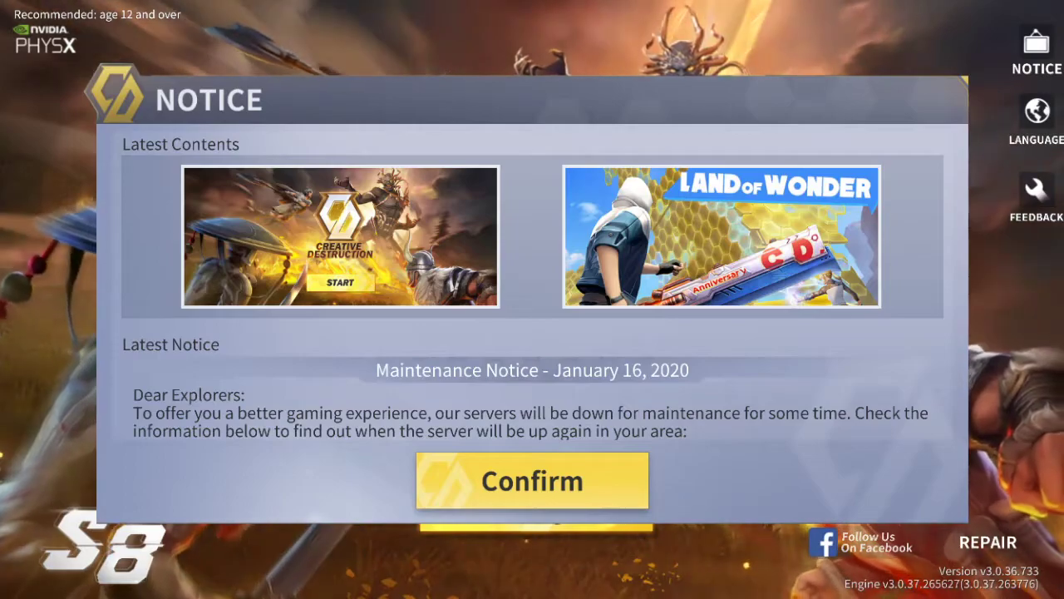
Reorder Display Capture and Game Capture 2 in Scene 2 to switch which one shows in front
click(501, 535)
click(526, 532)
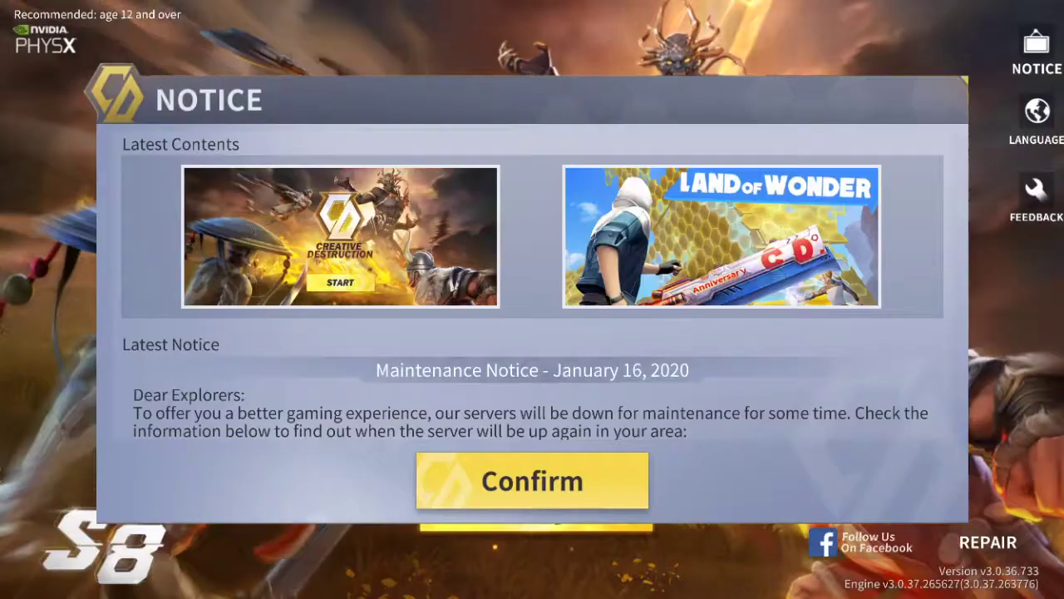
click(498, 533)
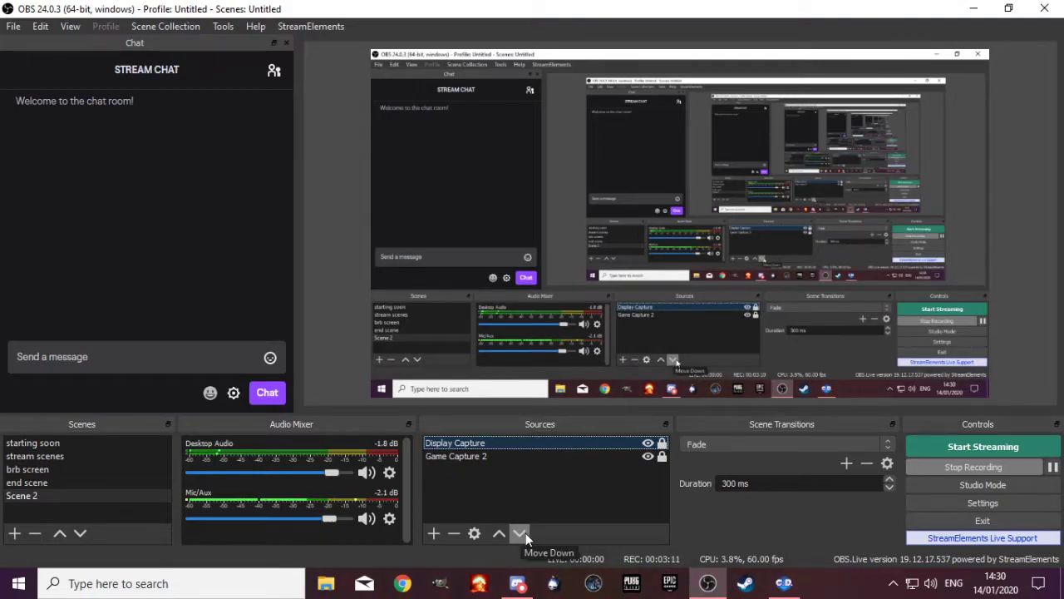
click(521, 533)
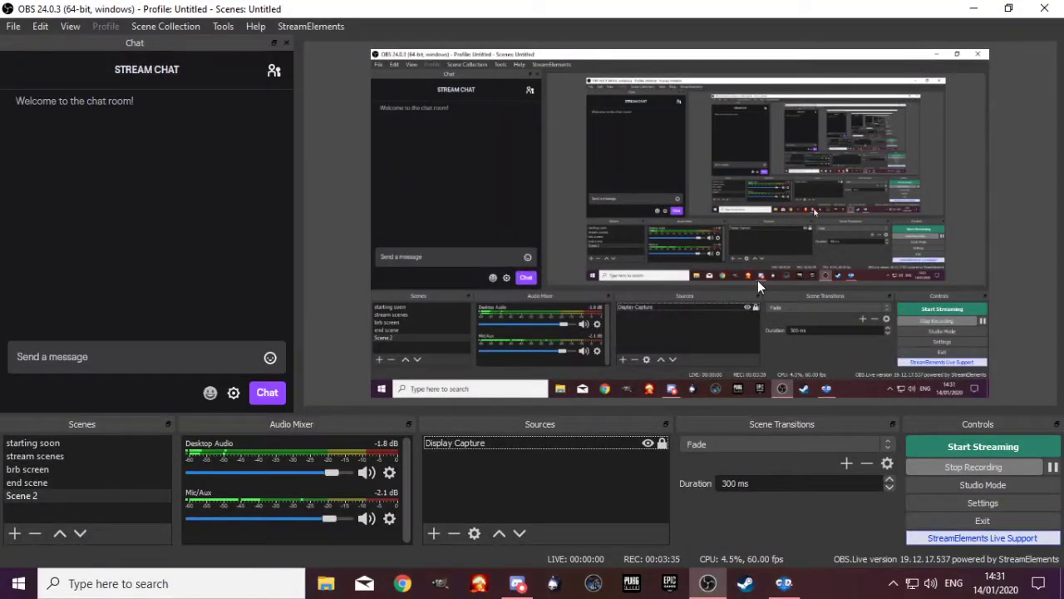
Switch to the Creative Destruction game, close it and return to the OBS sources
click(784, 583)
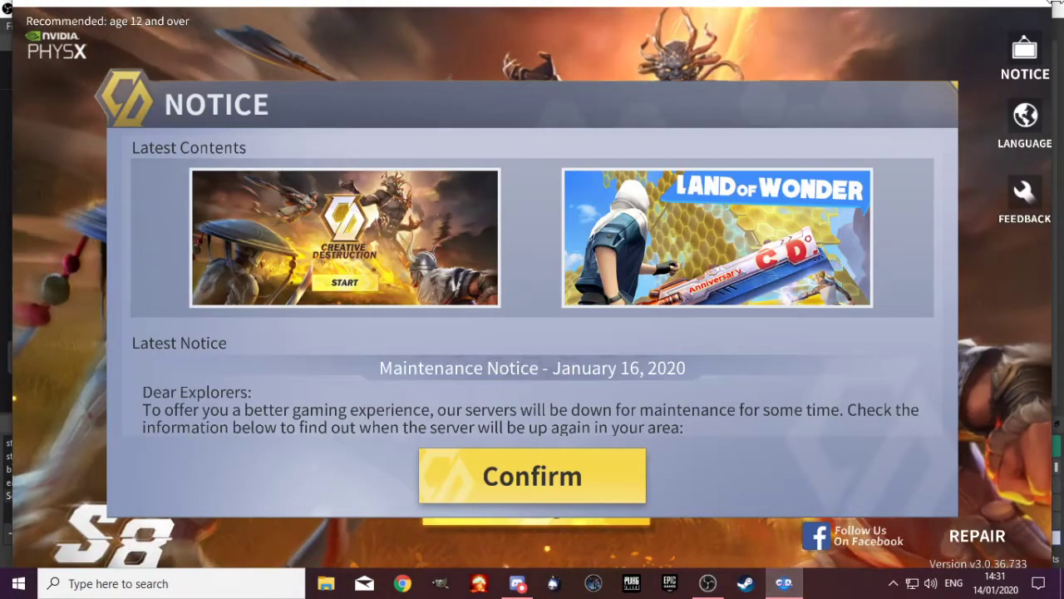
click(1044, 9)
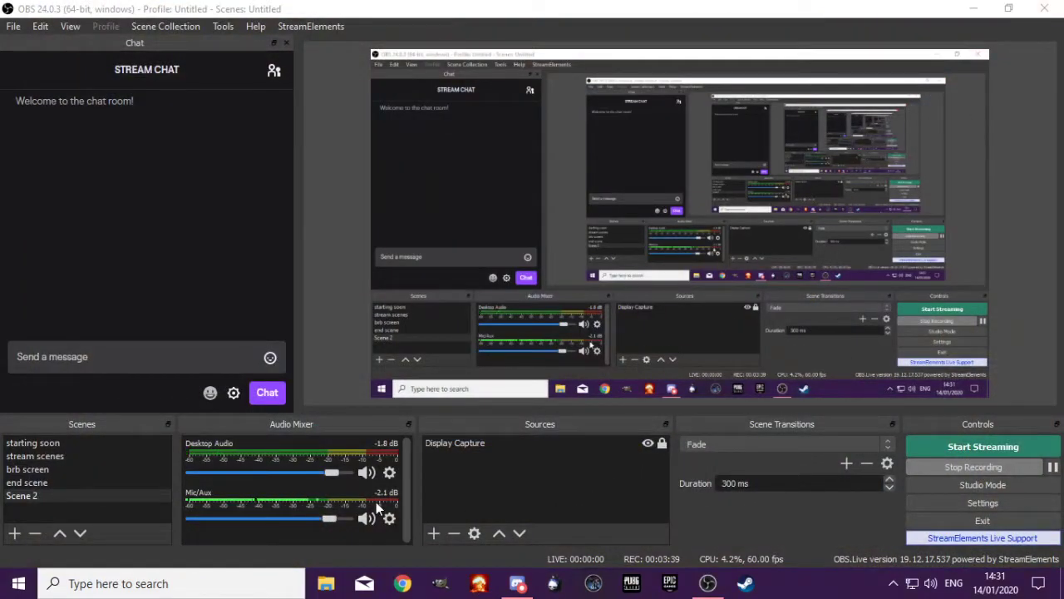
click(498, 450)
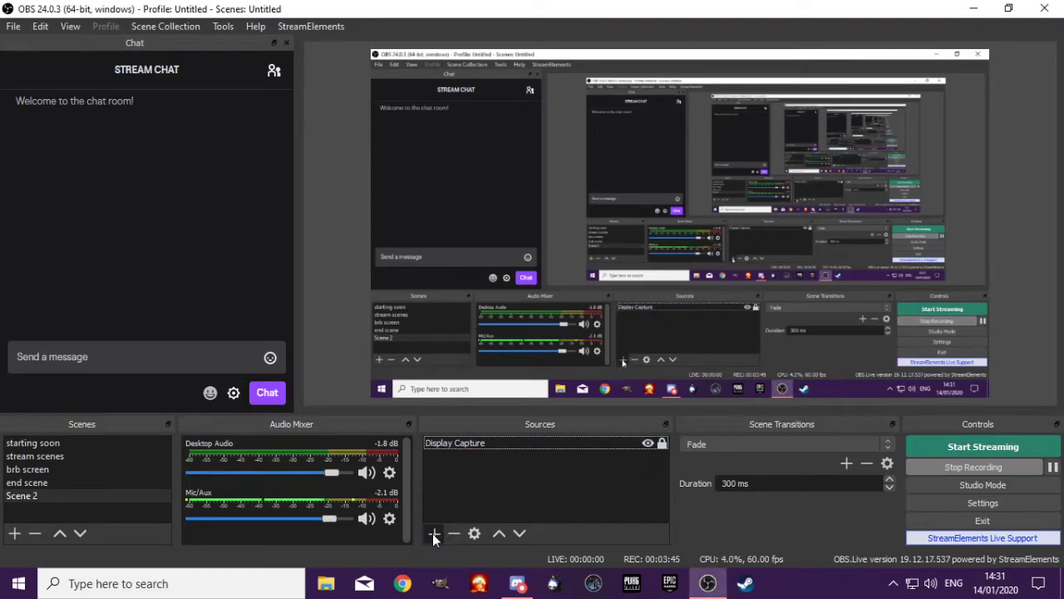
Create a new Image source in Scene 2 instead of adding an existing one, keeping it visible
click(432, 533)
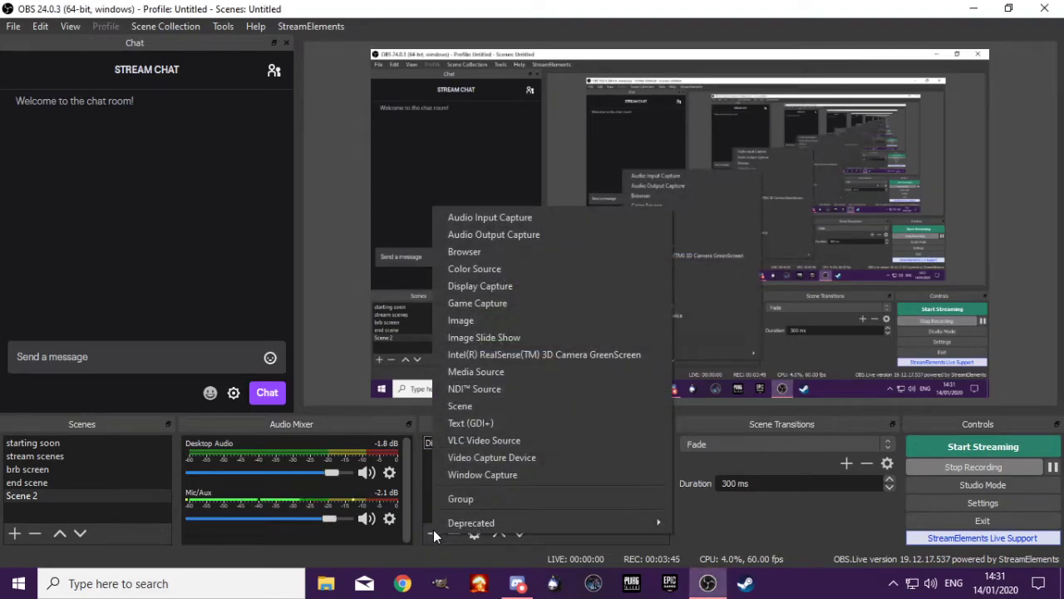
click(496, 320)
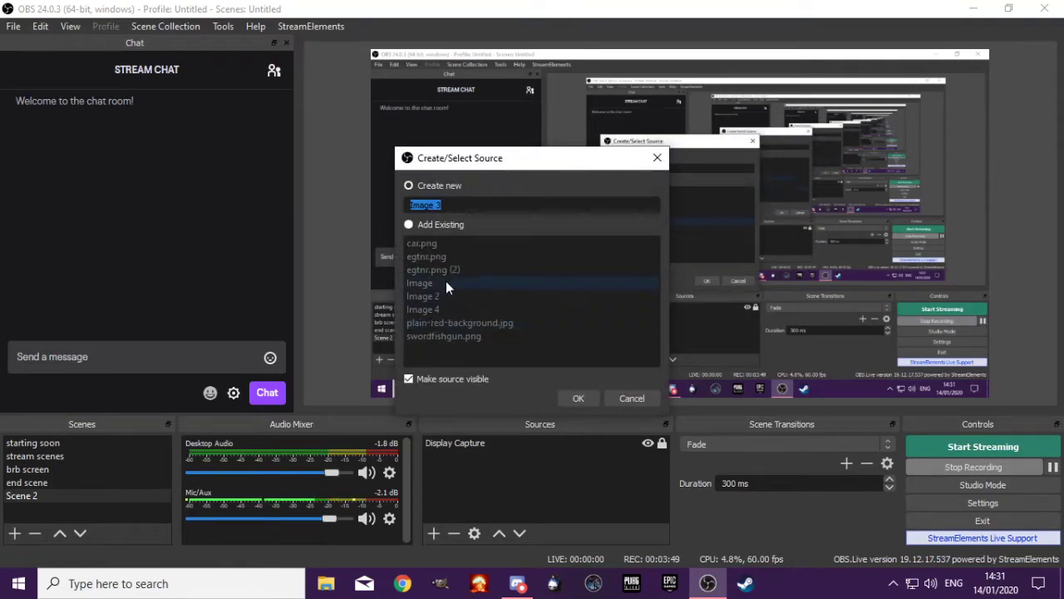
click(428, 225)
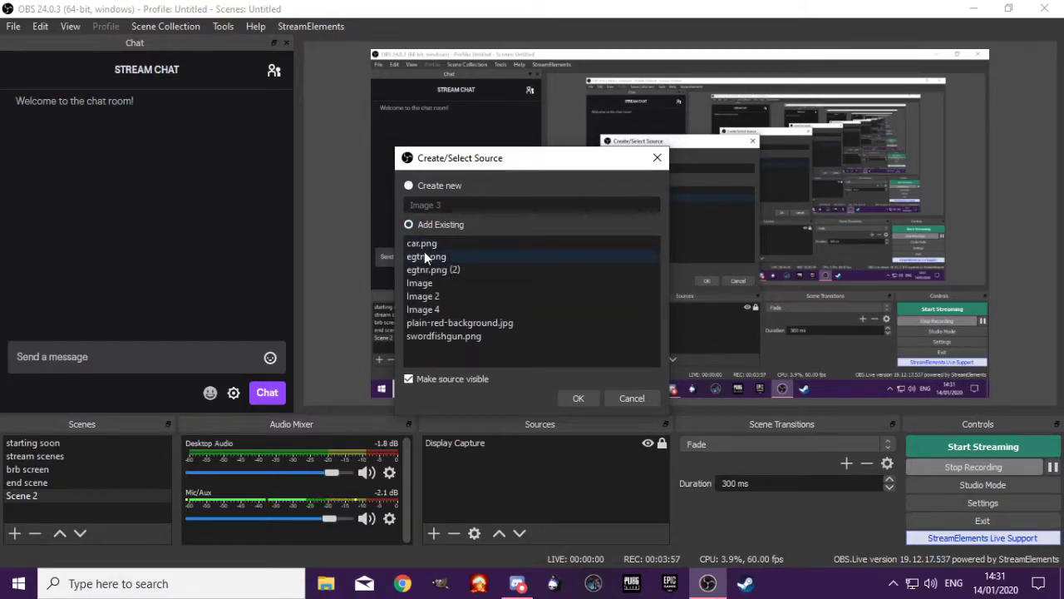
click(430, 187)
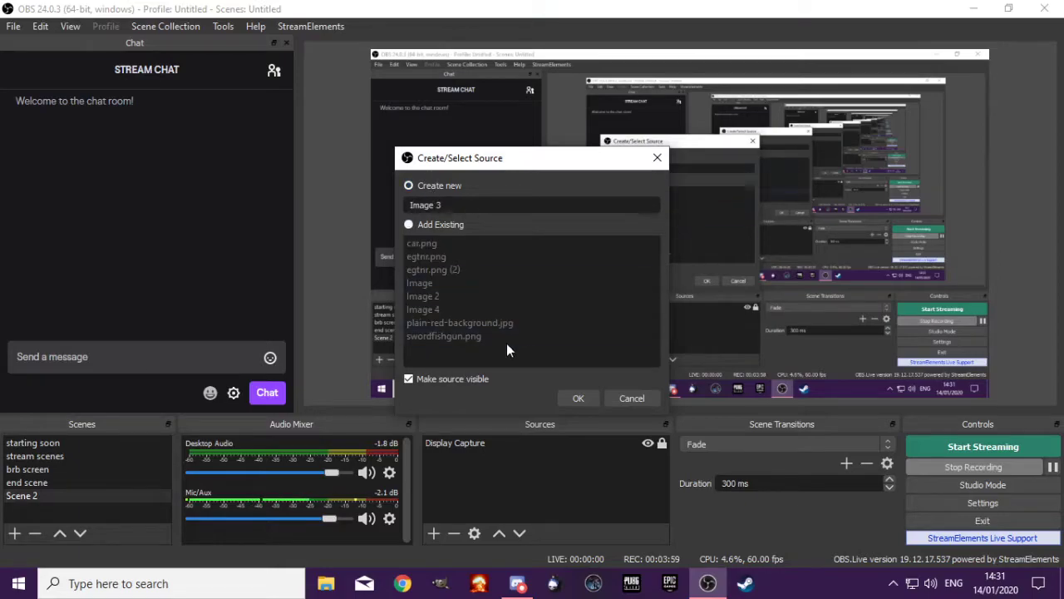
click(582, 393)
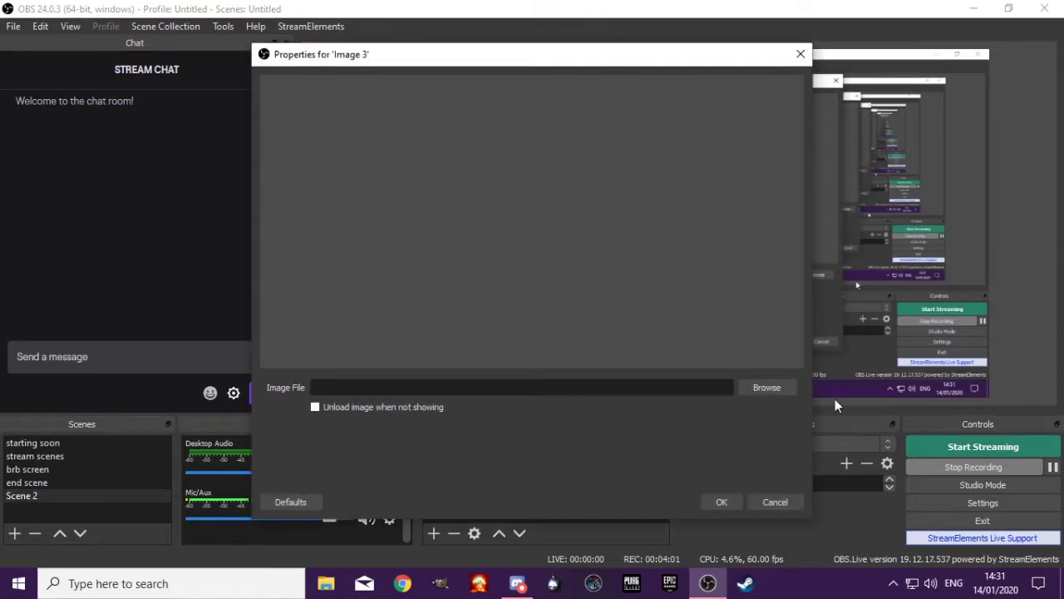
click(779, 387)
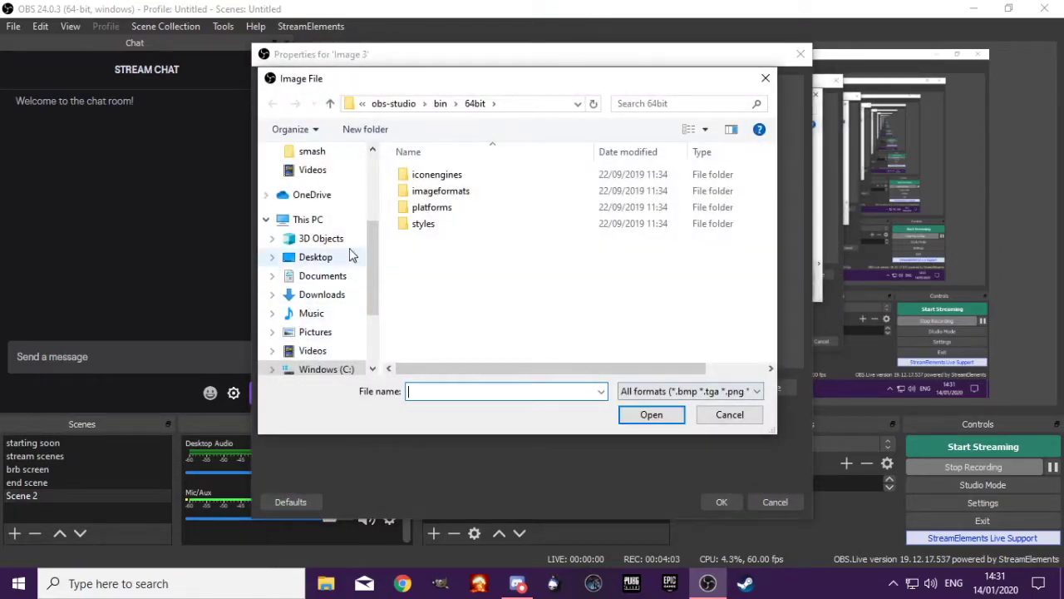
scroll(326, 294, down, 1)
click(322, 315)
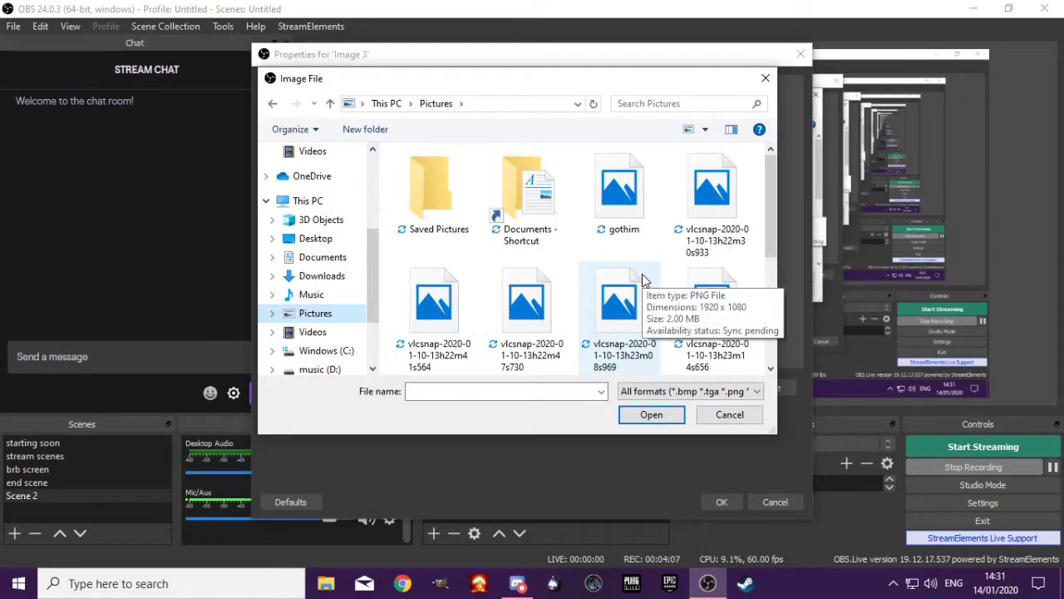
scroll(642, 279, down, 2)
scroll(441, 275, down, 2)
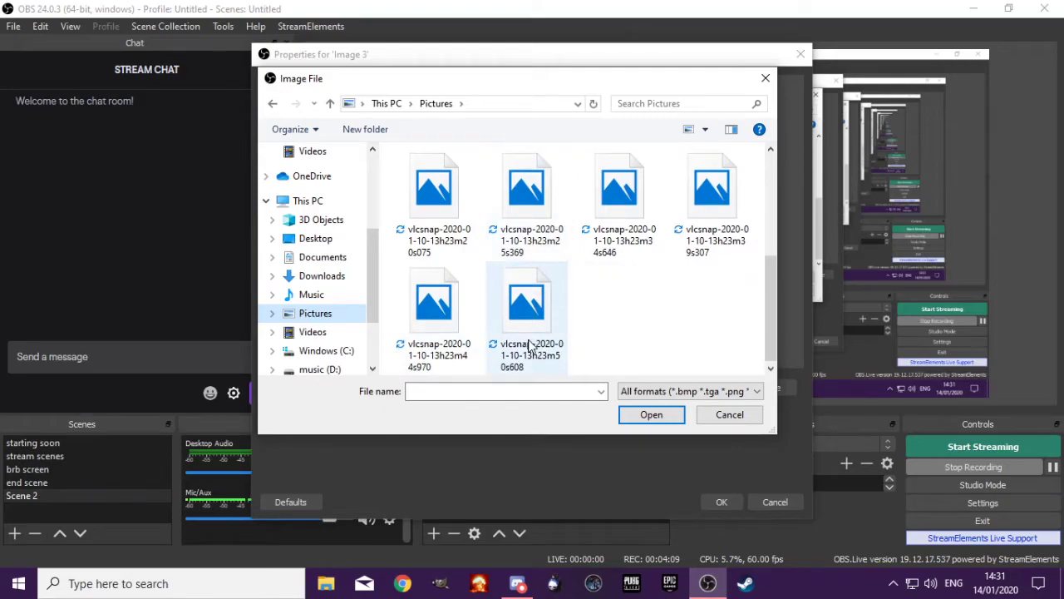
scroll(540, 332, up, 5)
scroll(573, 321, down, 3)
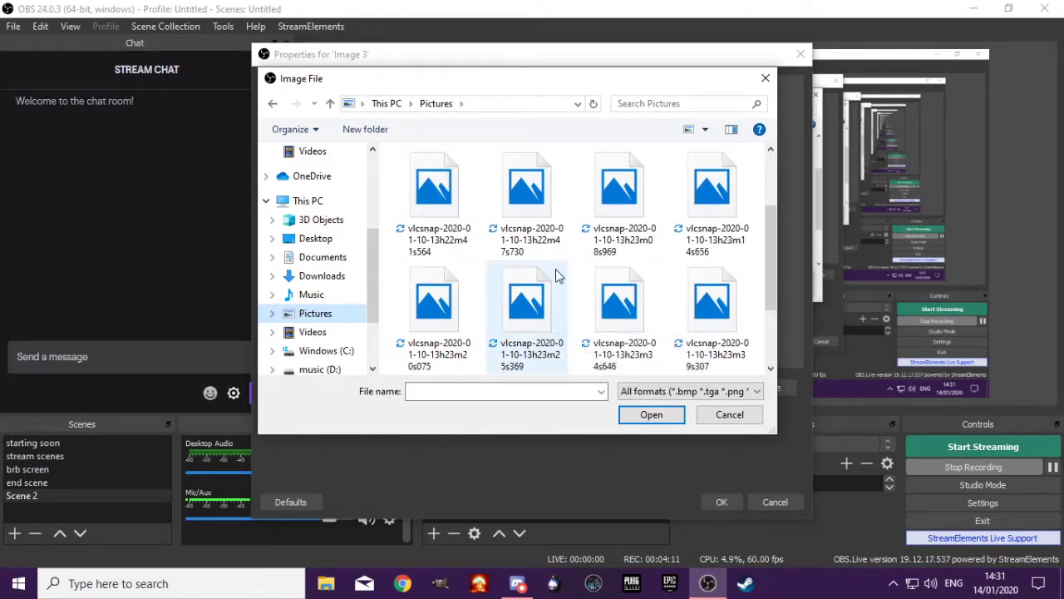
click(617, 207)
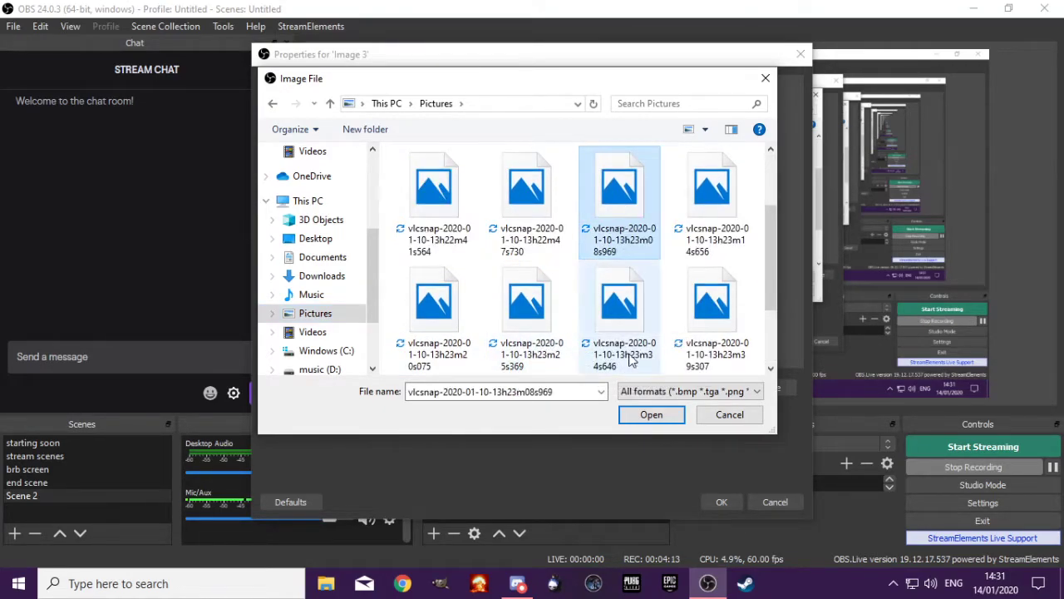
click(643, 421)
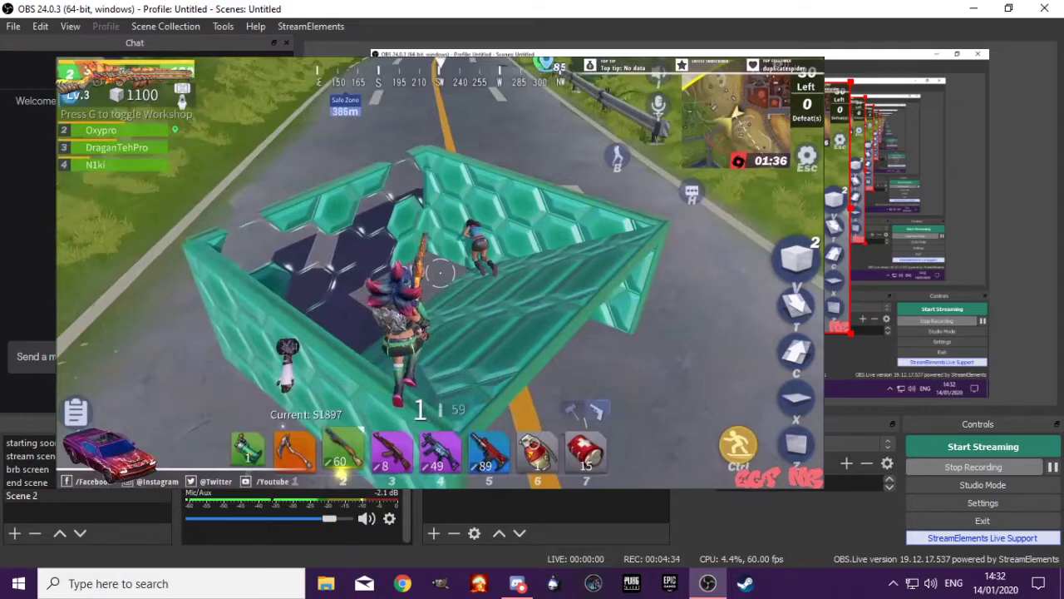
Shrink the image in the preview, enlarge it again and move it over the upper part of the canvas
drag(849, 331, 474, 206)
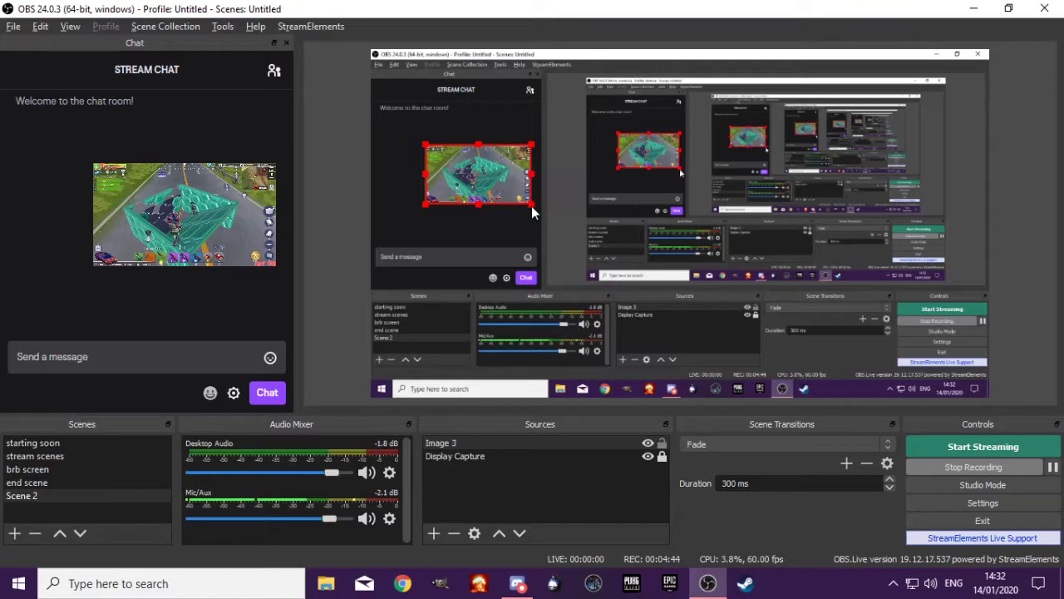
drag(532, 204, 777, 299)
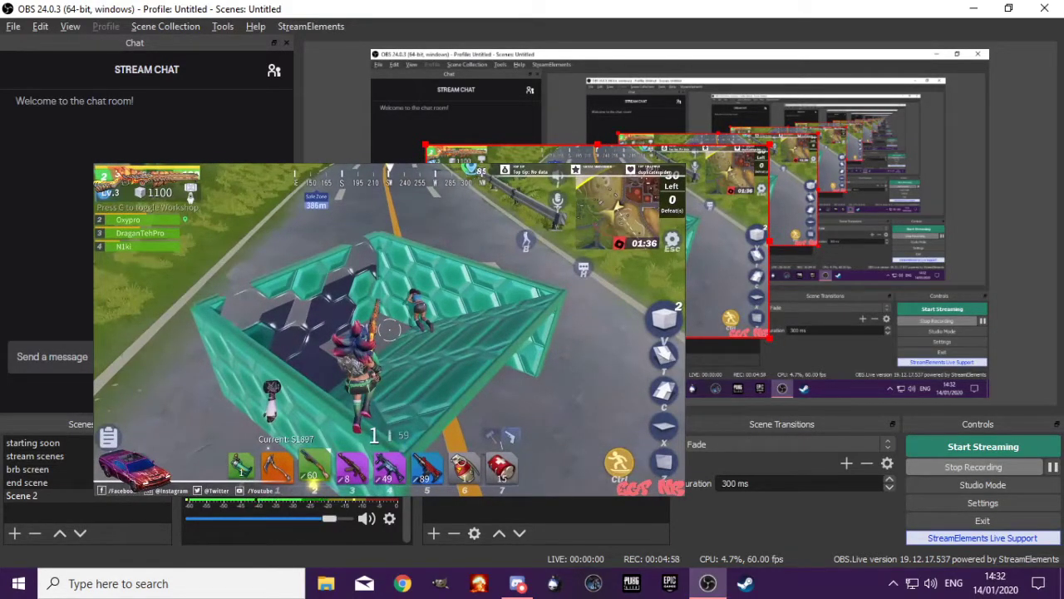
mouse_move(769, 337)
mouse_down()
mouse_move(769, 160)
mouse_move(769, 337)
mouse_up()
drag(774, 340, 867, 352)
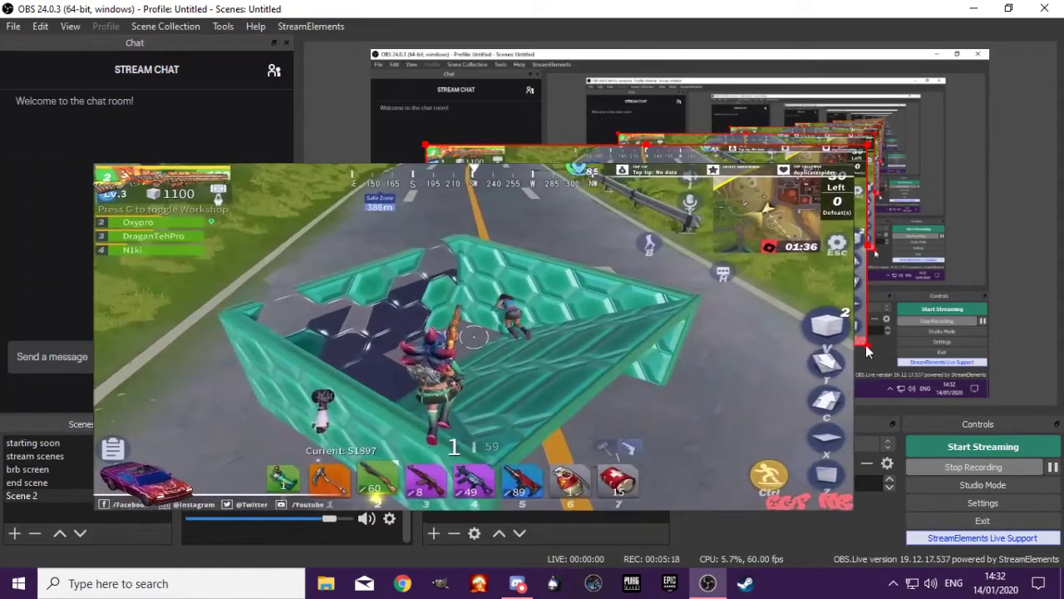
drag(698, 265, 821, 222)
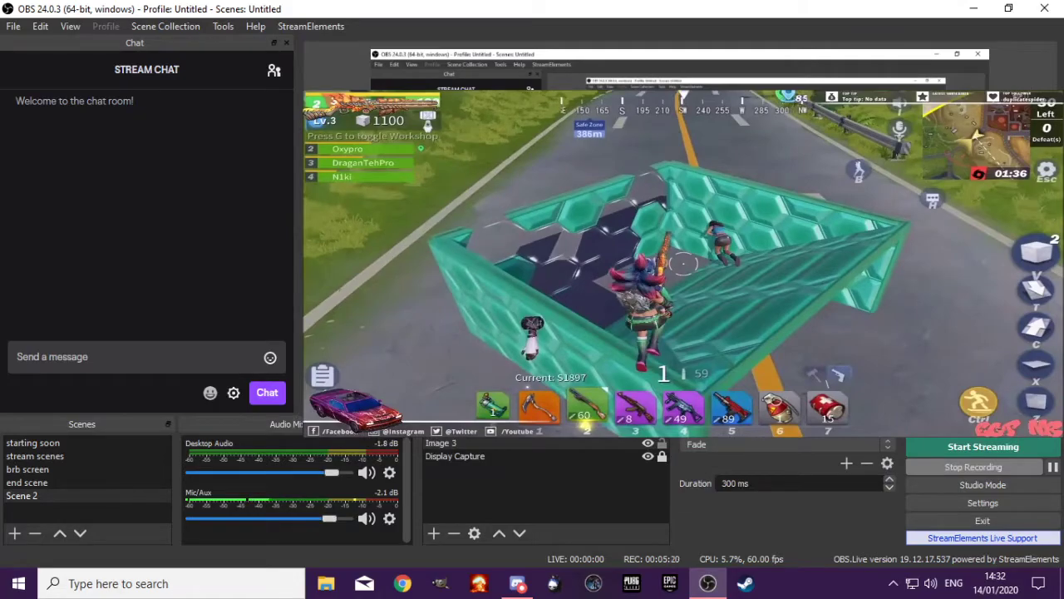
Mirror and stretch the image horizontally, then restore its orientation and wide shape and reposition it
drag(989, 302, 383, 307)
drag(450, 219, 692, 248)
drag(615, 335, 411, 336)
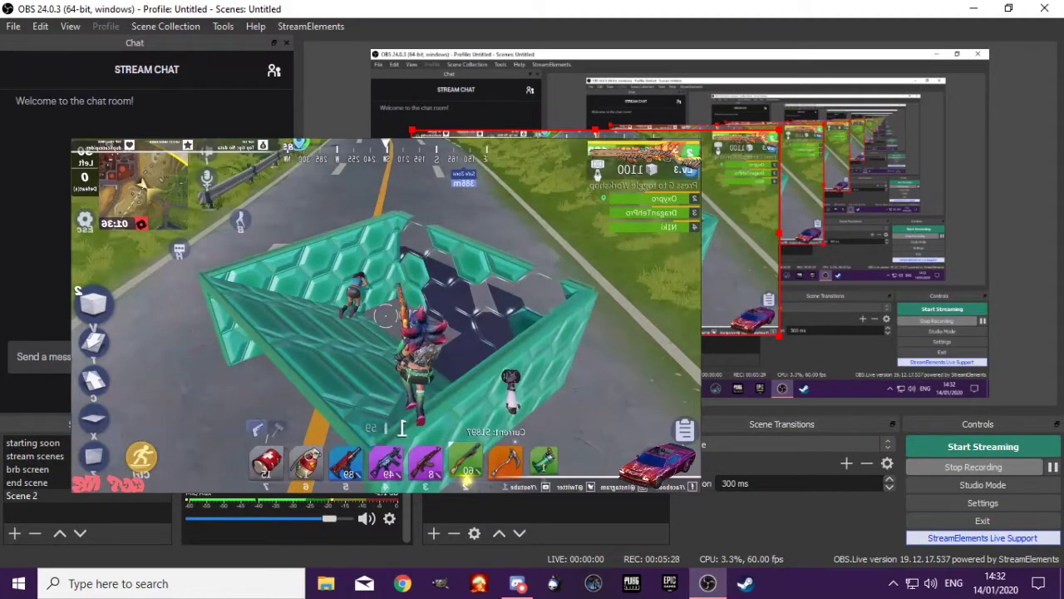
drag(411, 336, 910, 323)
drag(858, 264, 578, 261)
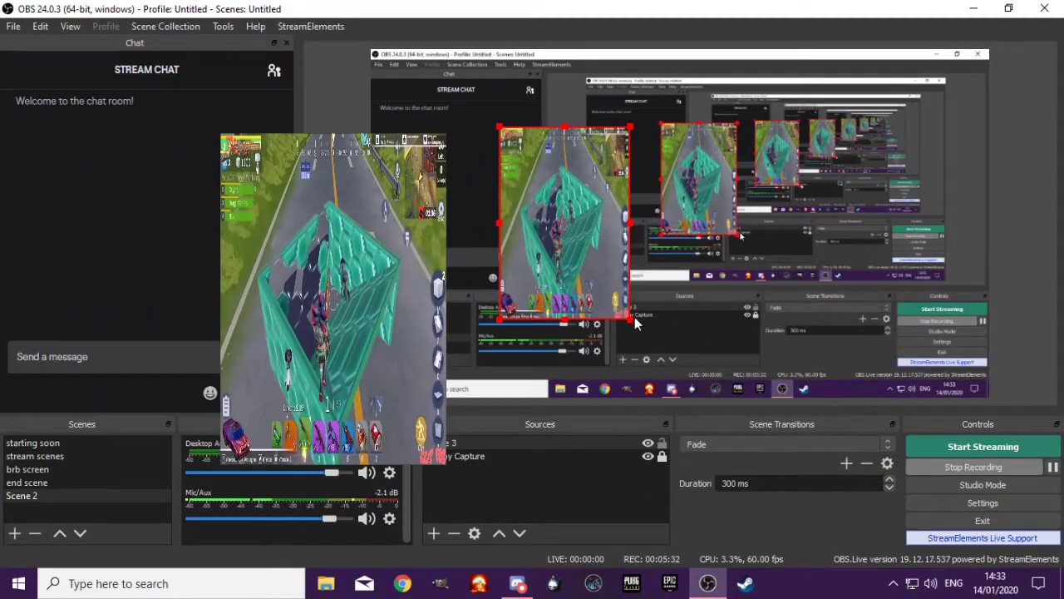
drag(633, 323, 859, 336)
drag(684, 243, 578, 213)
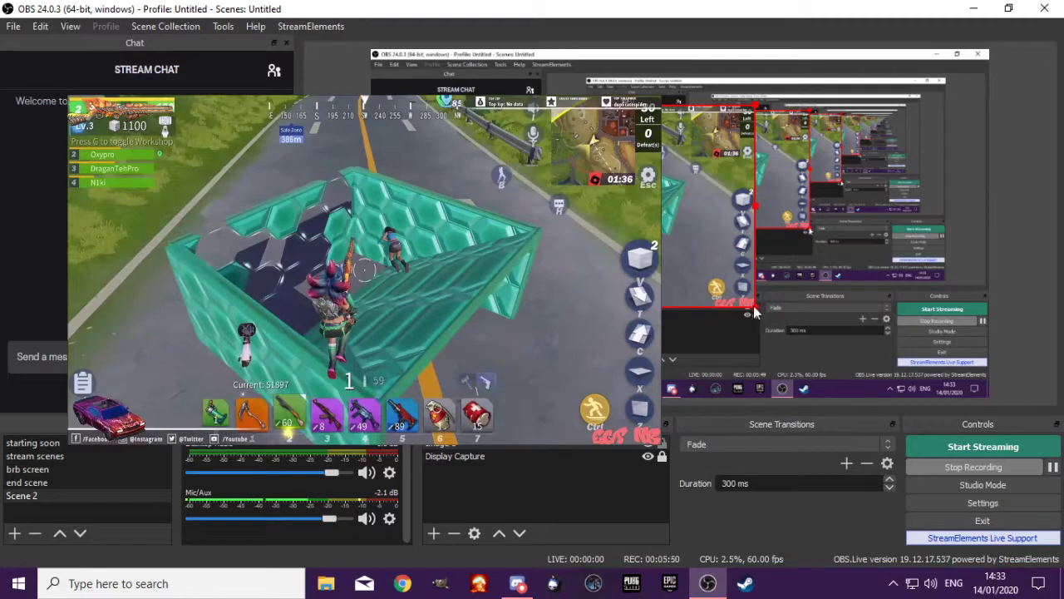
Scale the image down to a small overlay and place it near the lower middle of the captured chat area
drag(755, 310, 574, 197)
drag(431, 197, 472, 201)
drag(470, 158, 540, 226)
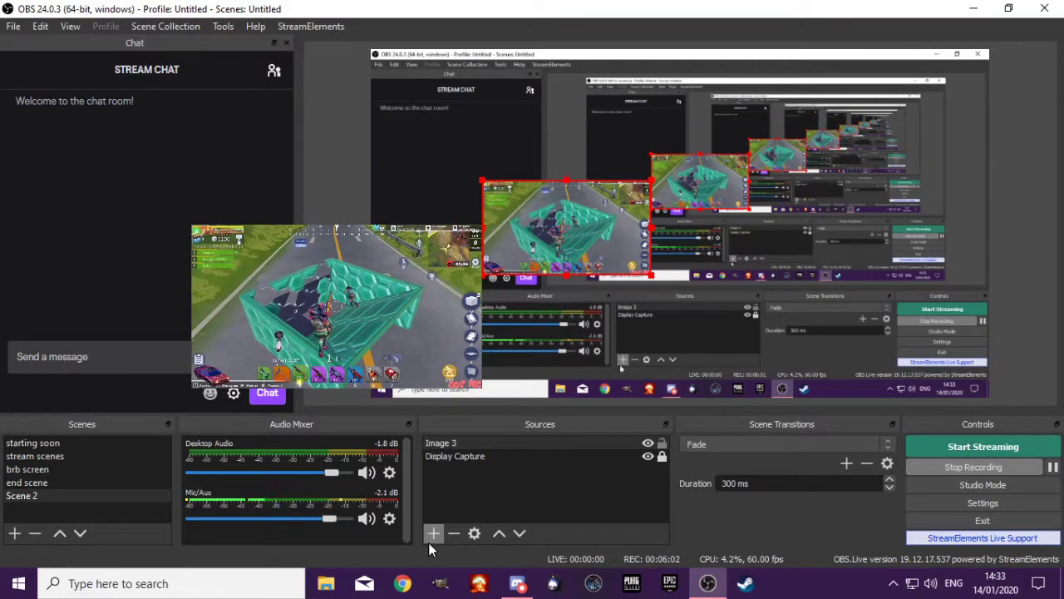
Send Image 3 behind Display Capture, then bring it back to the front and reposition it
click(444, 444)
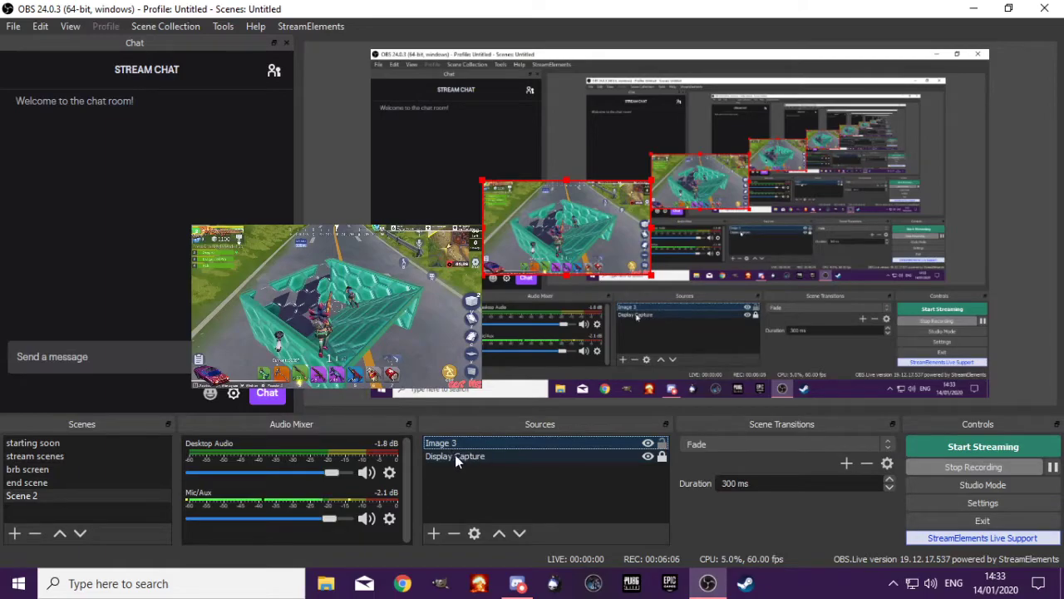
click(520, 533)
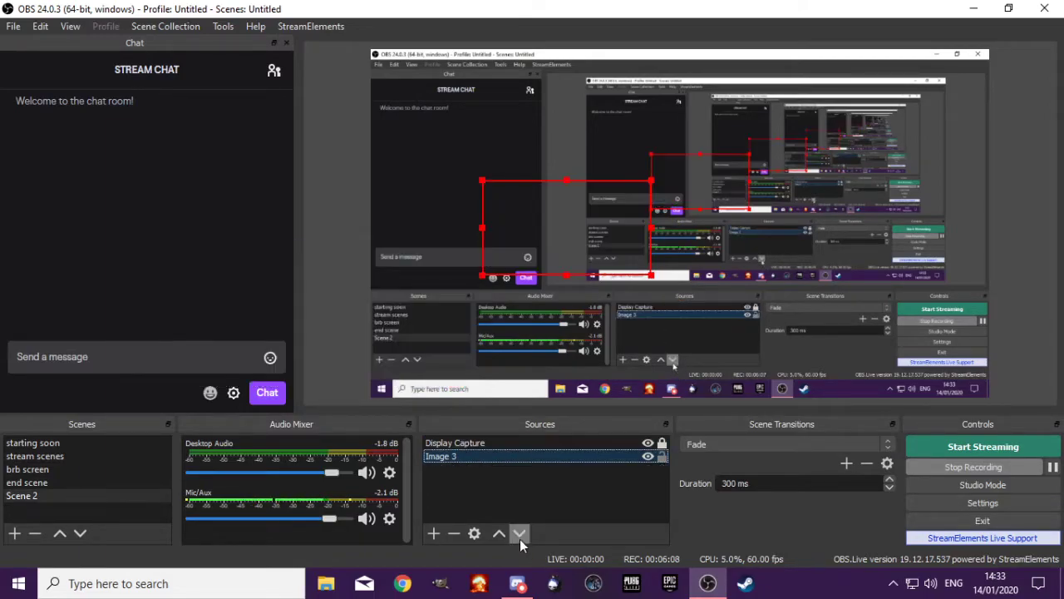
click(537, 264)
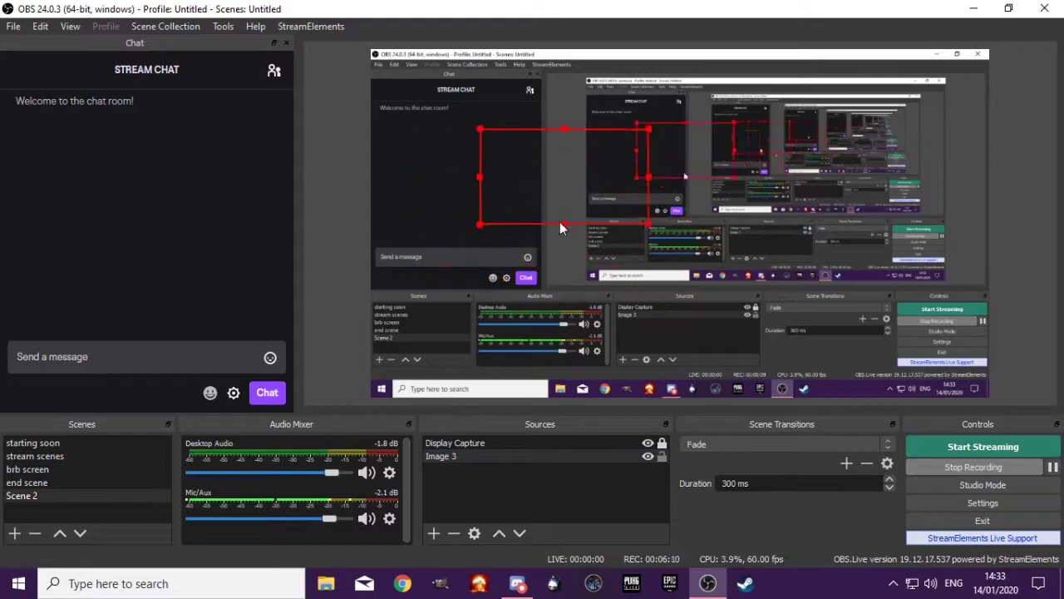
click(499, 533)
drag(446, 186, 508, 266)
Lock Image 3, try to select it in the preview, and unlock it again
click(664, 445)
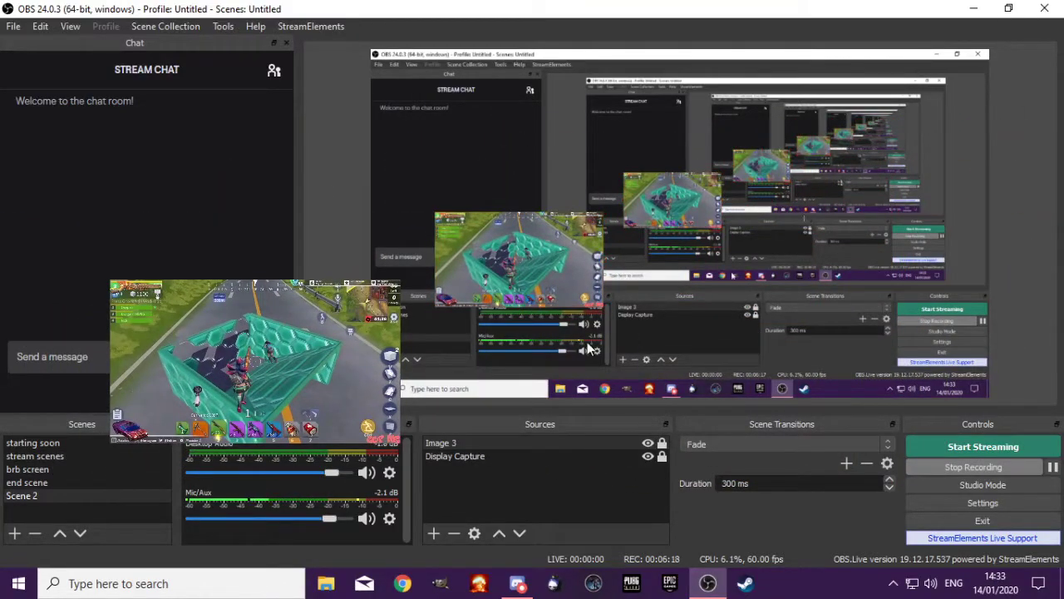
click(546, 242)
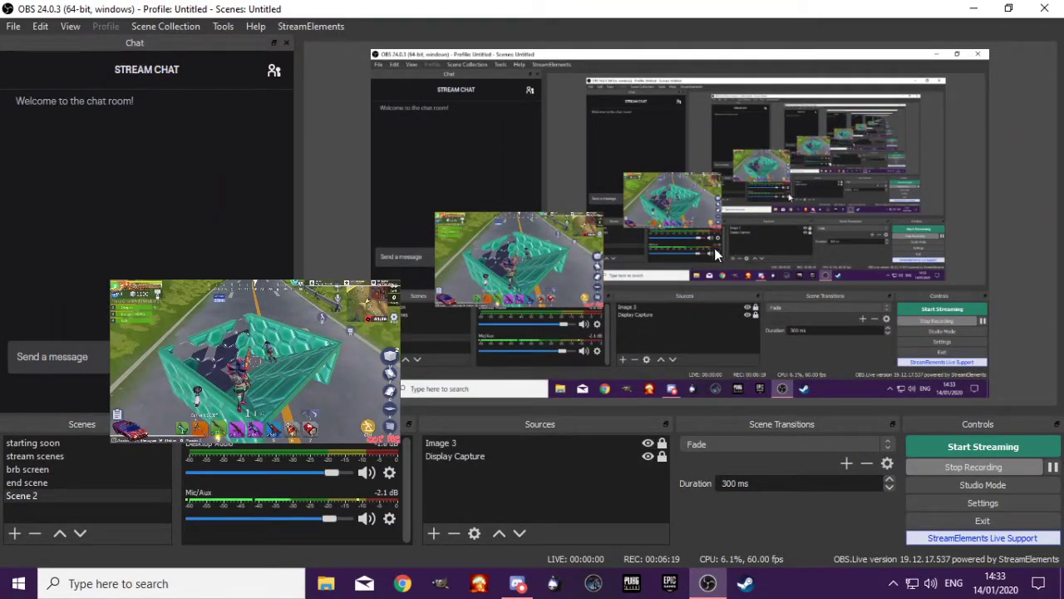
click(654, 445)
click(661, 445)
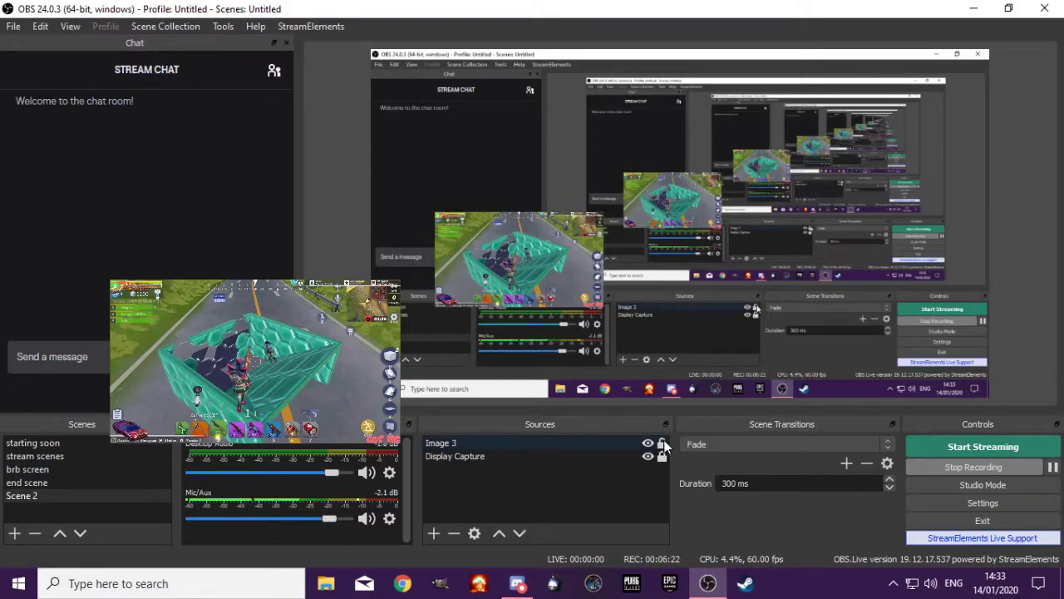
Remove Image 3 from the sources of Scene 2
click(483, 442)
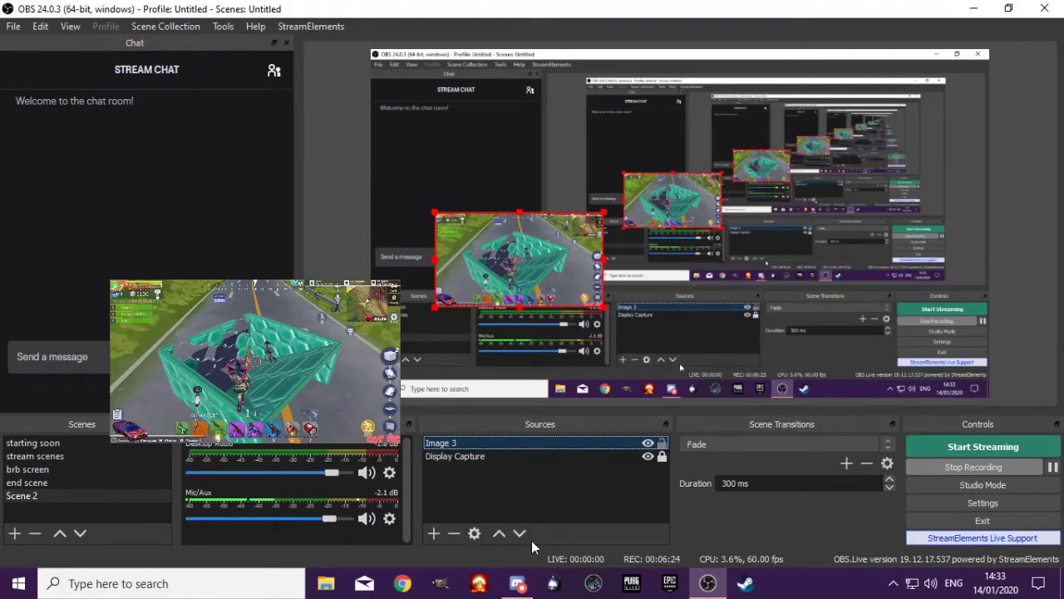
click(453, 533)
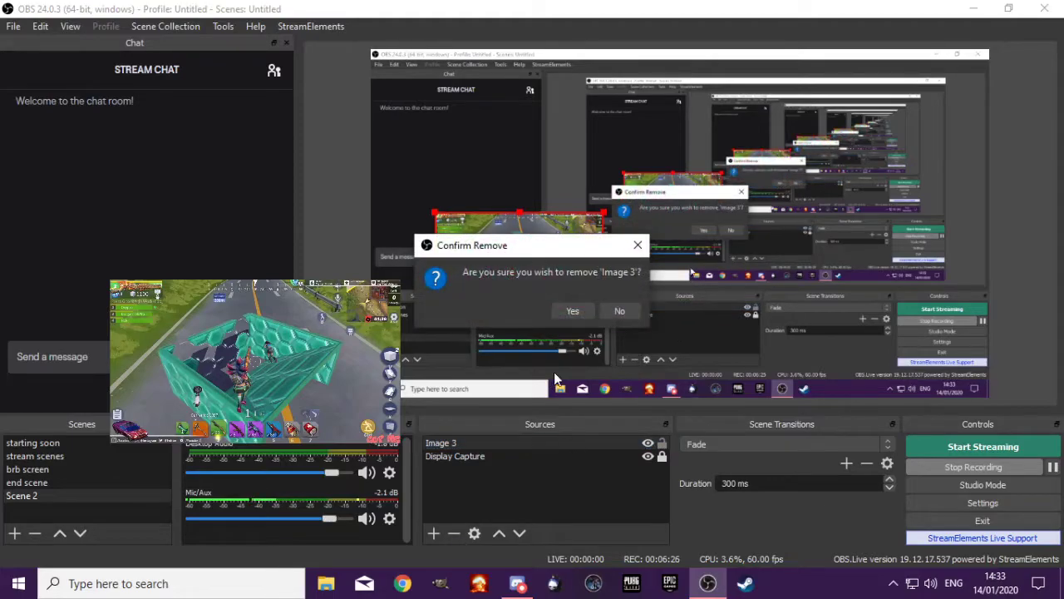
click(573, 305)
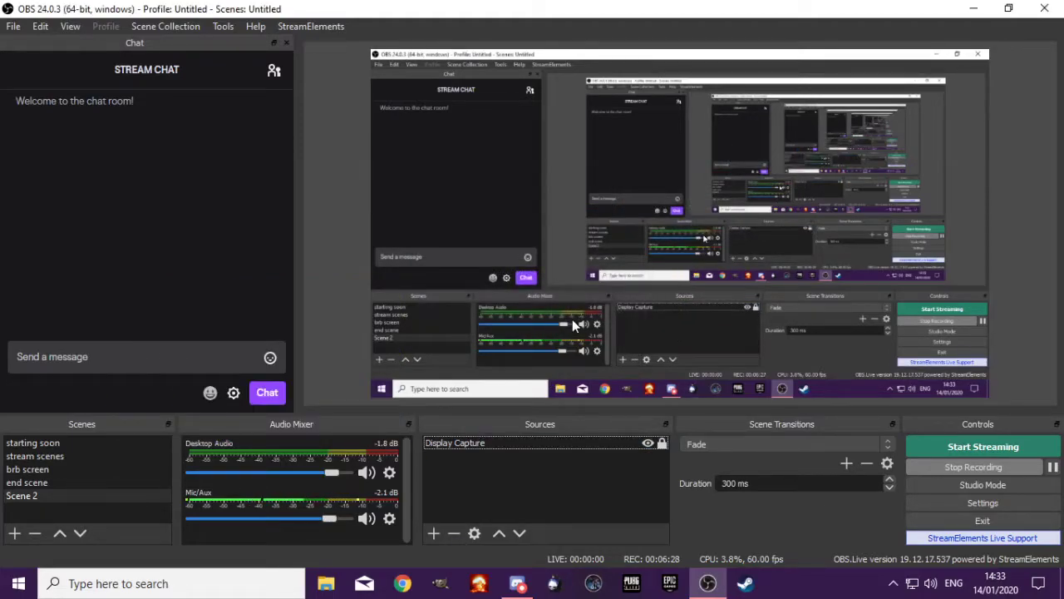
Switch to Chrome, open the bookmarked StreamElements Songrequest page and go to its themes gallery
click(404, 584)
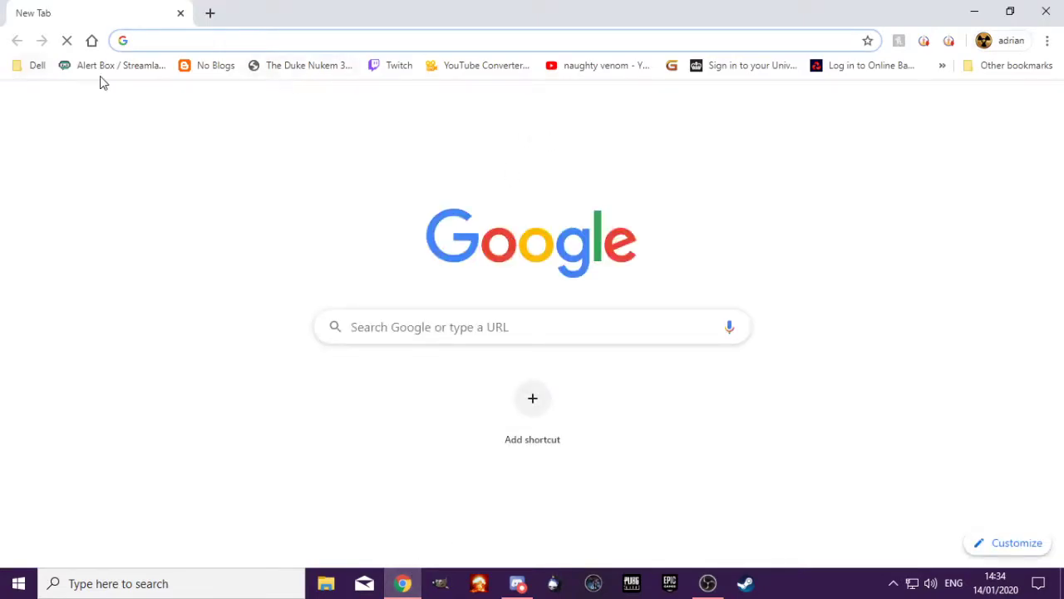
click(942, 65)
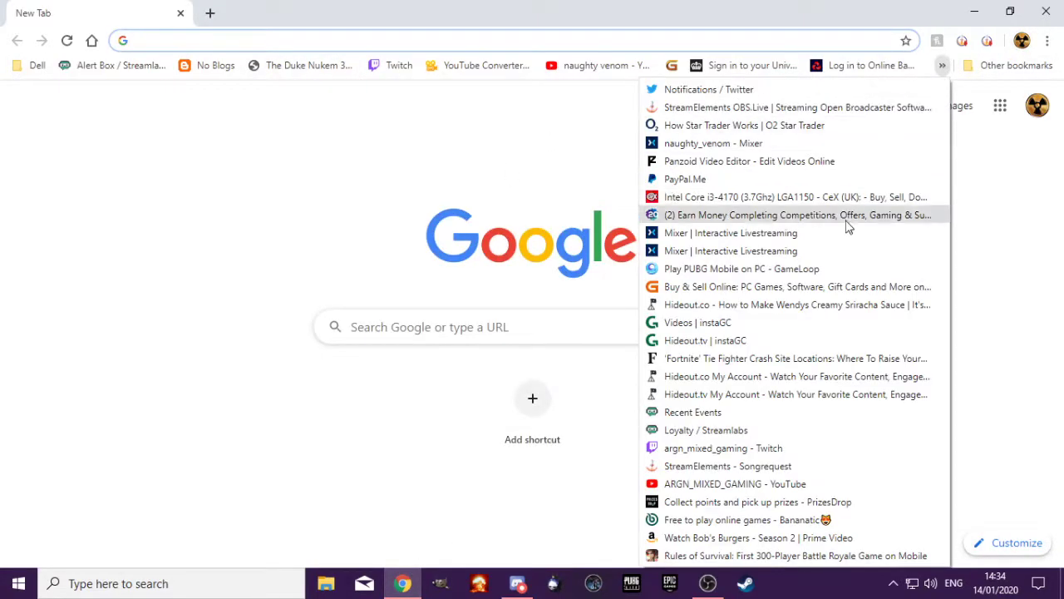
click(34, 72)
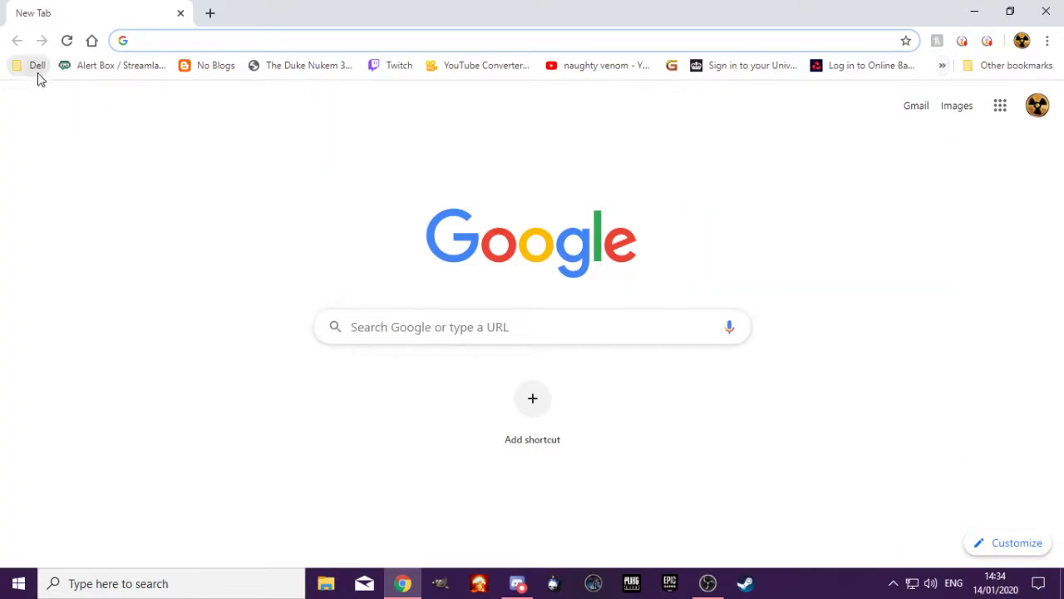
click(942, 66)
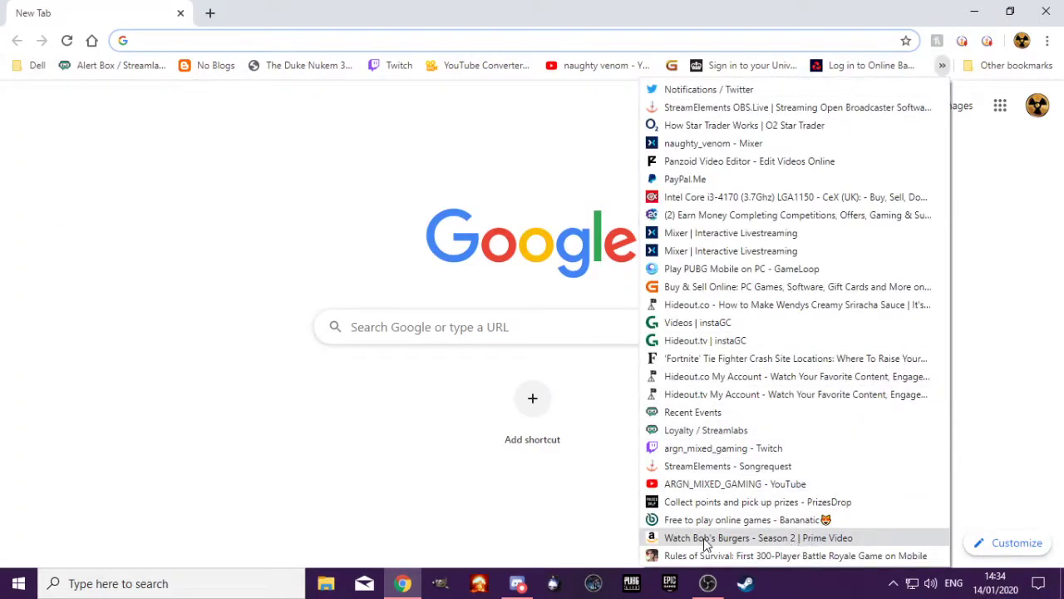
click(693, 466)
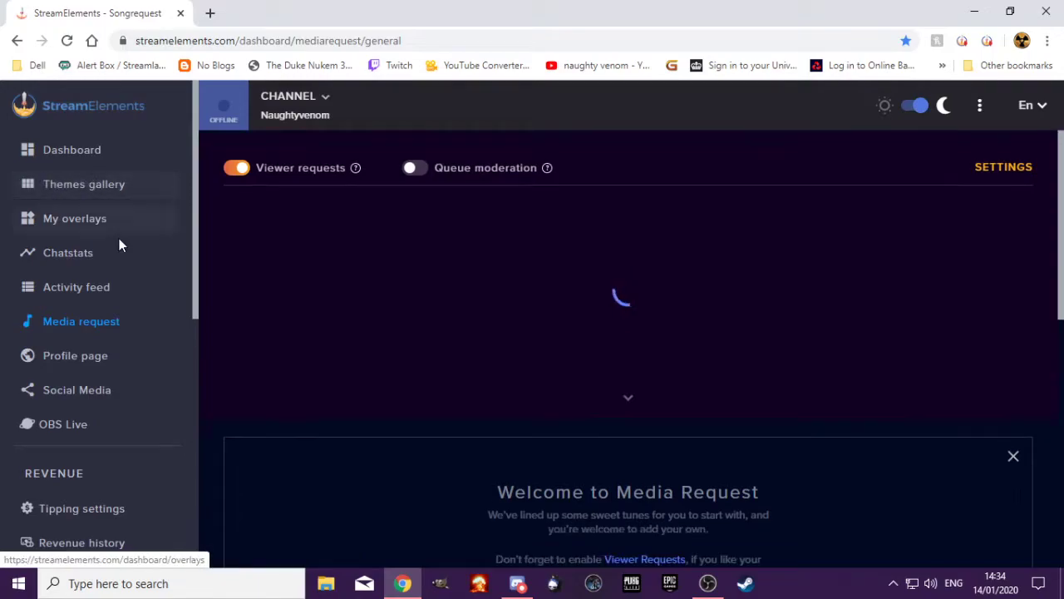
click(112, 191)
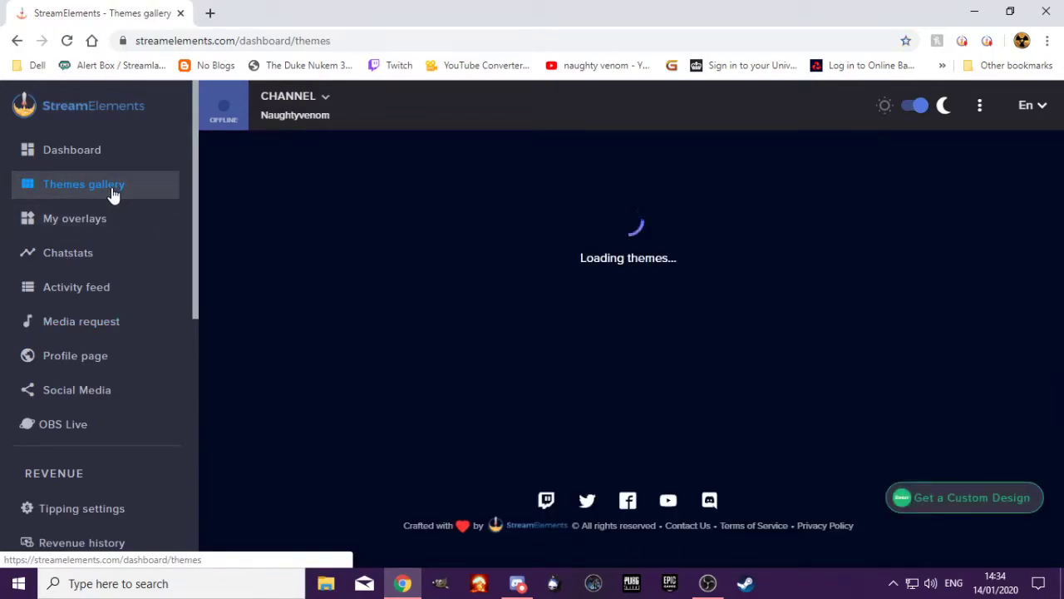
Create an overlay named "call of duty" from the Violet Momentum Animated Super Theme
scroll(576, 292, down, 4)
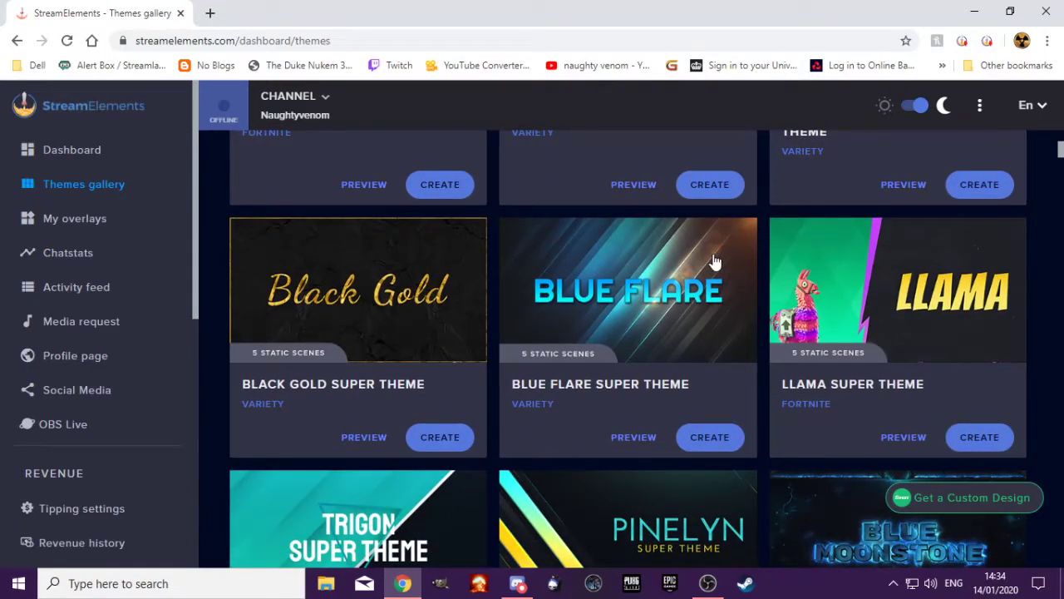
scroll(715, 262, down, 5)
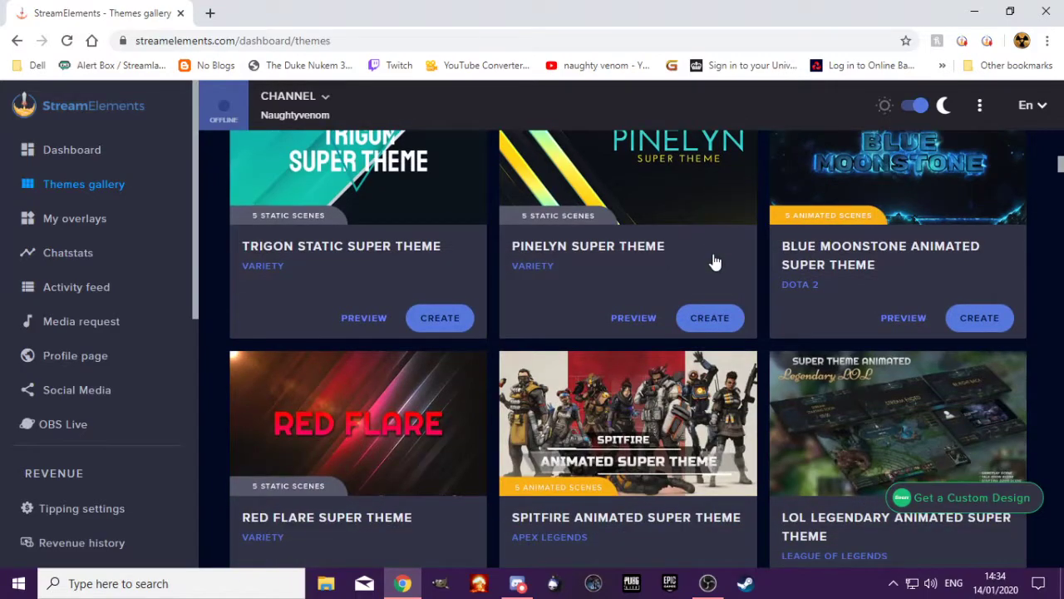
scroll(715, 262, down, 3)
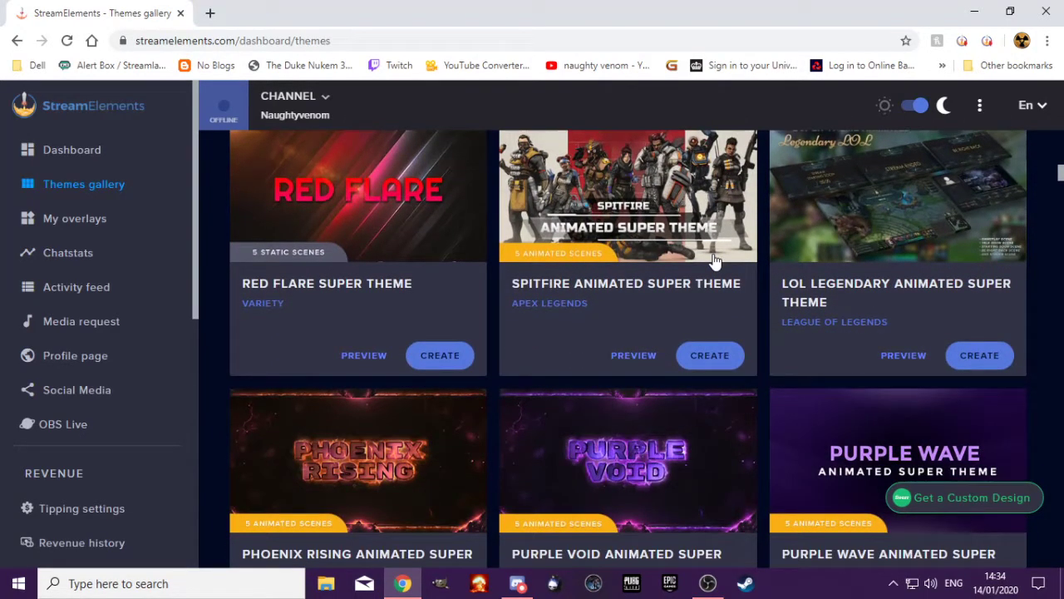
scroll(715, 262, down, 5)
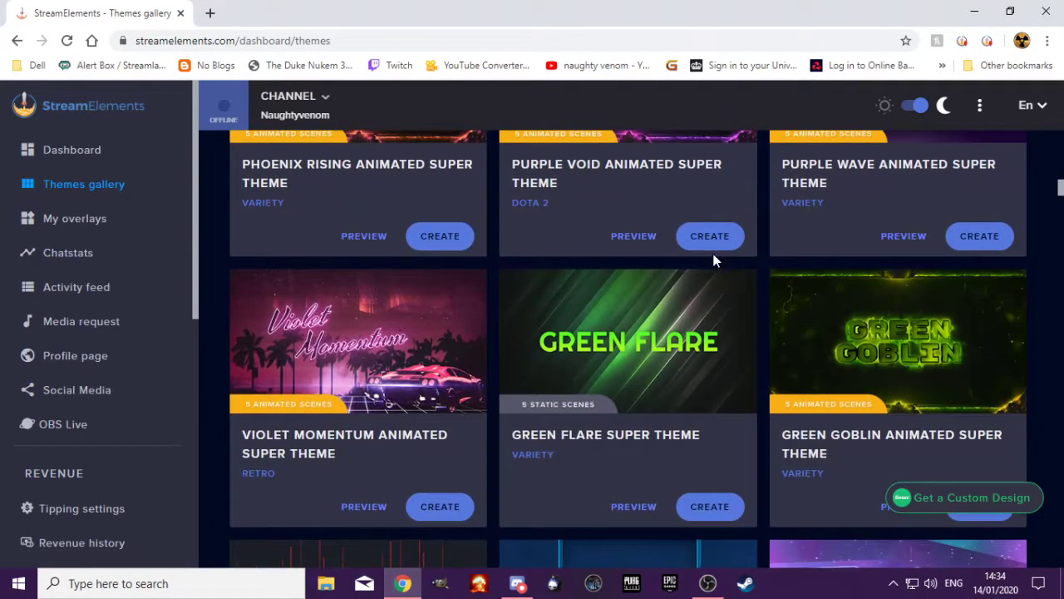
scroll(714, 261, down, 1)
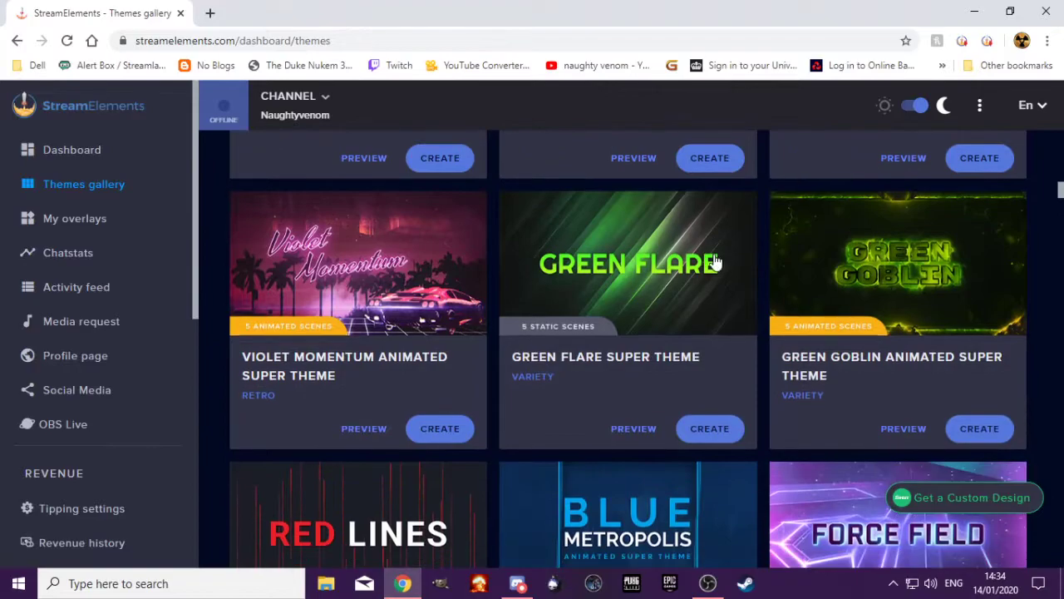
click(436, 428)
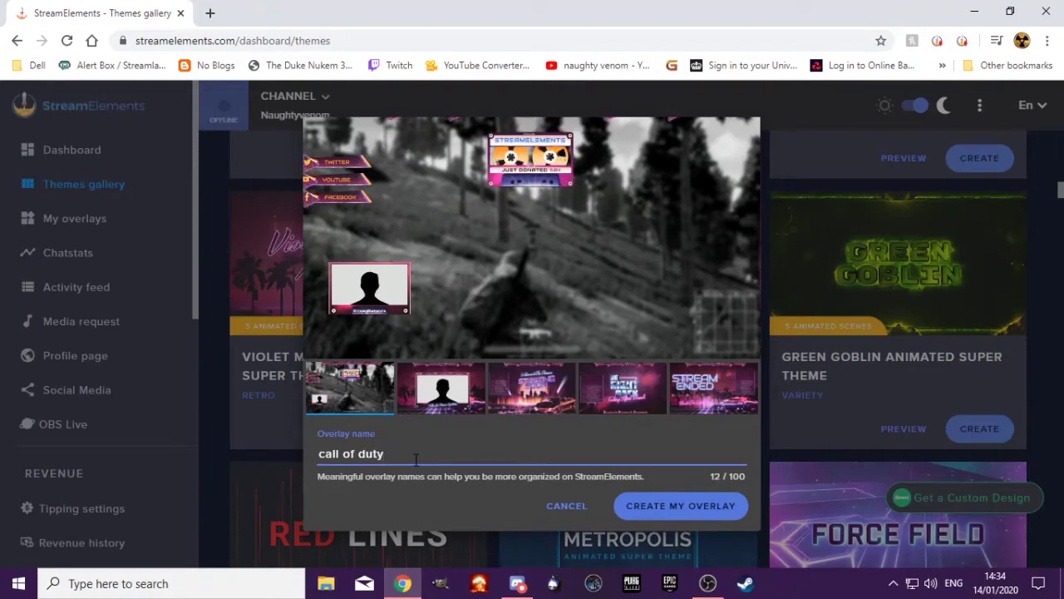
click(659, 505)
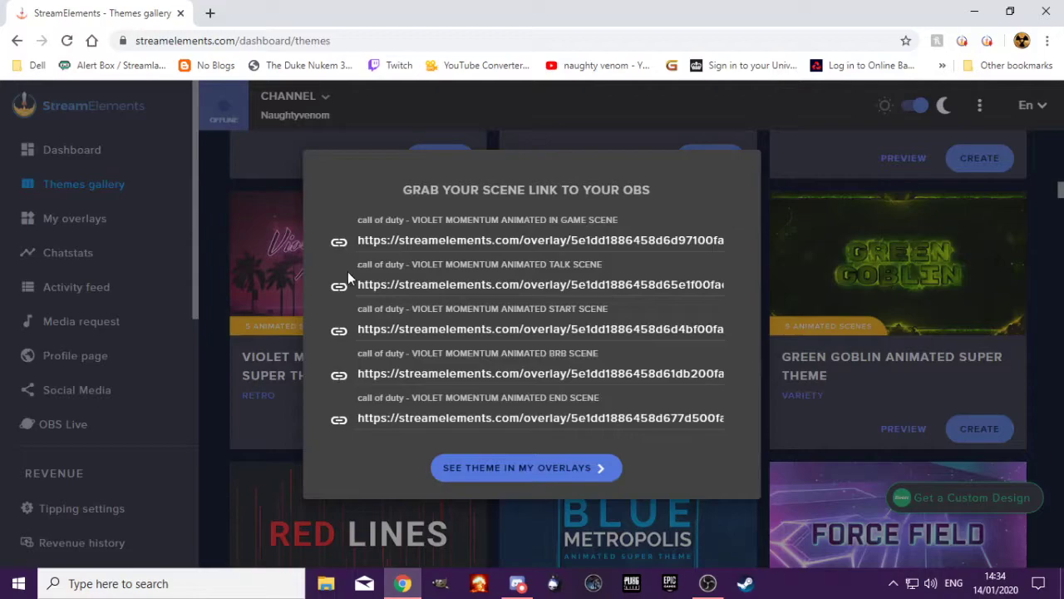
Copy the In Game scene link, switch to OBS and add it as a new 1920 by 1080 browser source in Scene 2
click(339, 244)
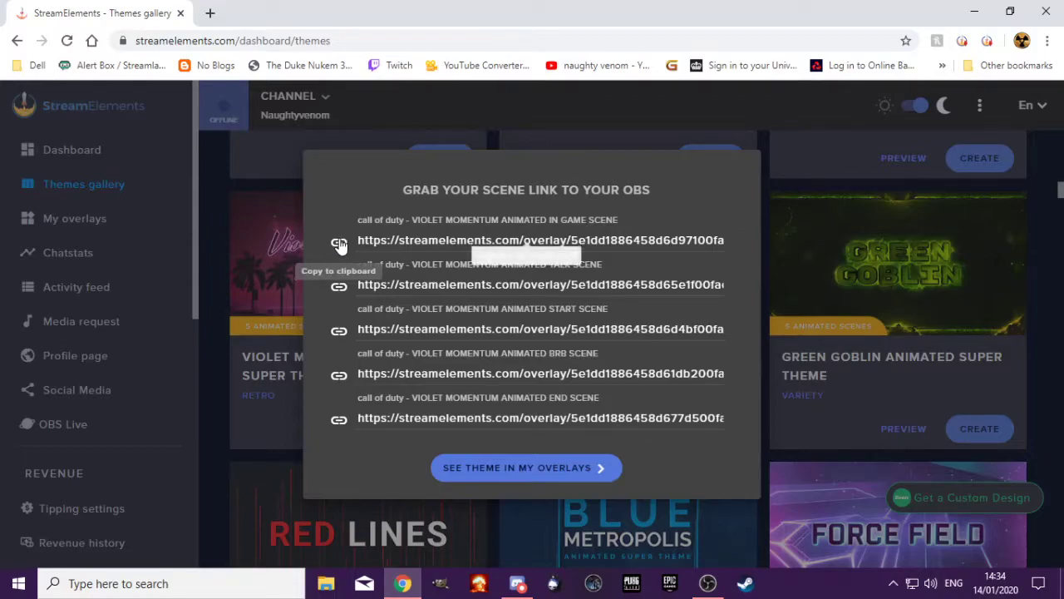
click(976, 13)
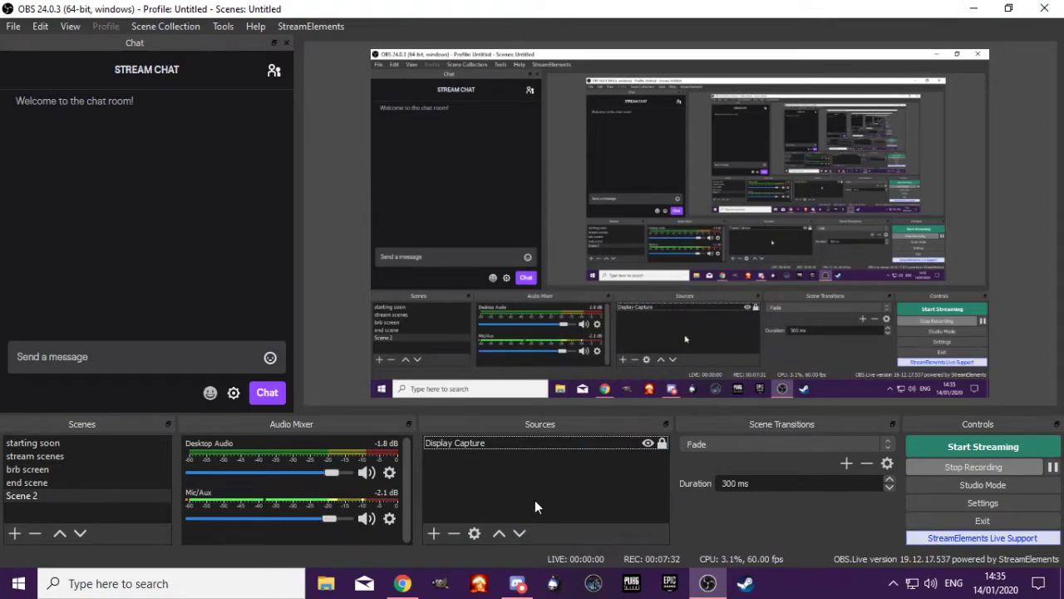
click(433, 533)
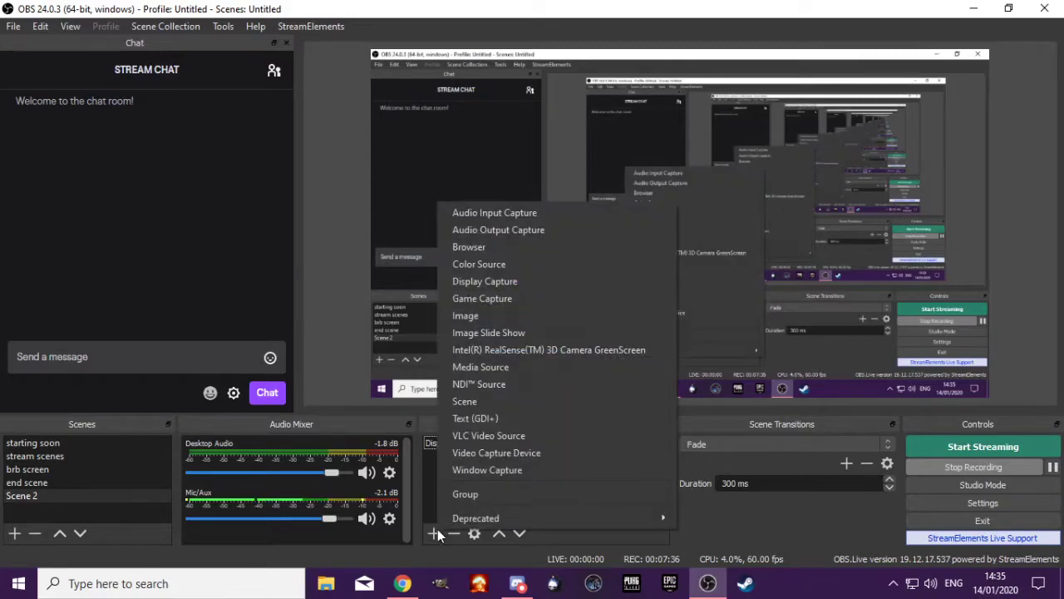
click(477, 246)
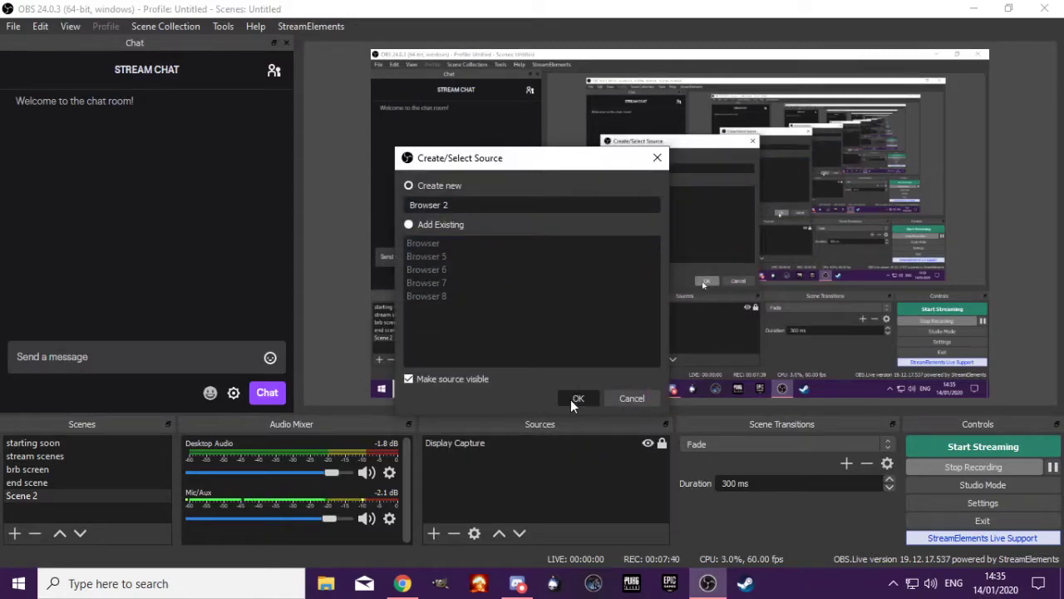
click(572, 398)
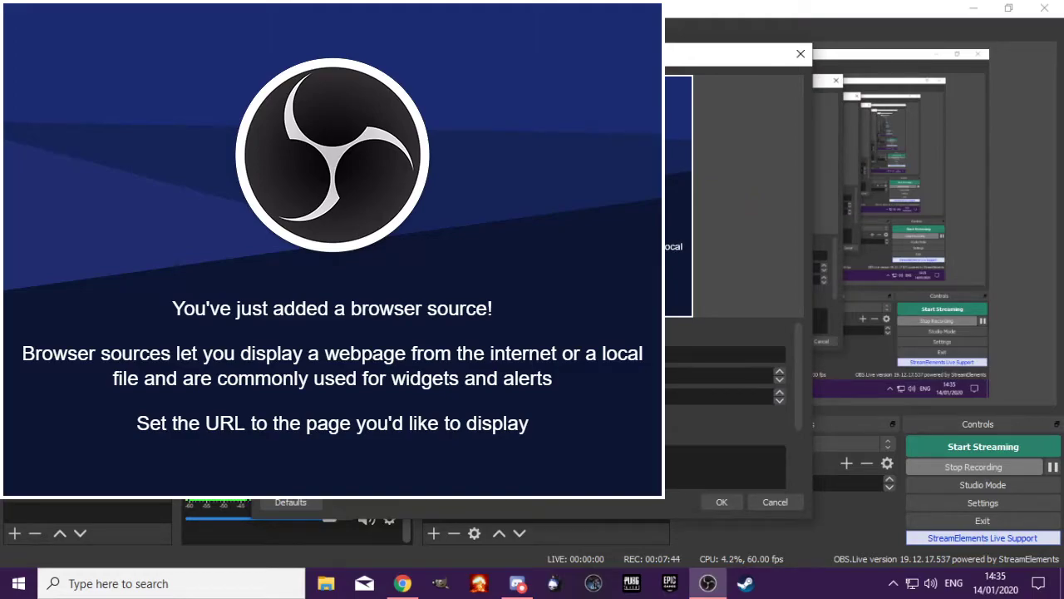
key(ctrl+v)
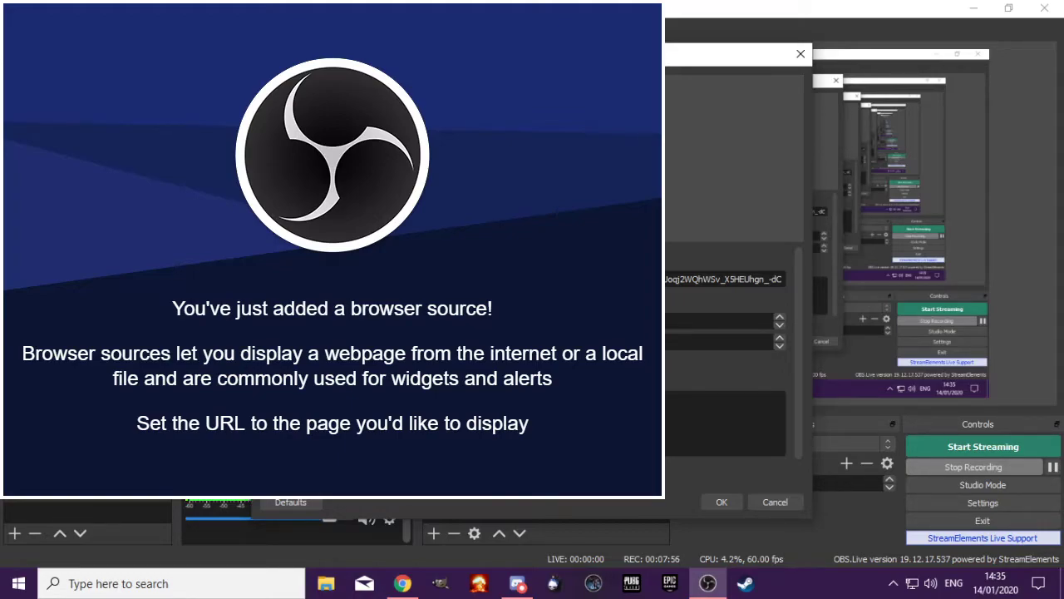
click(711, 500)
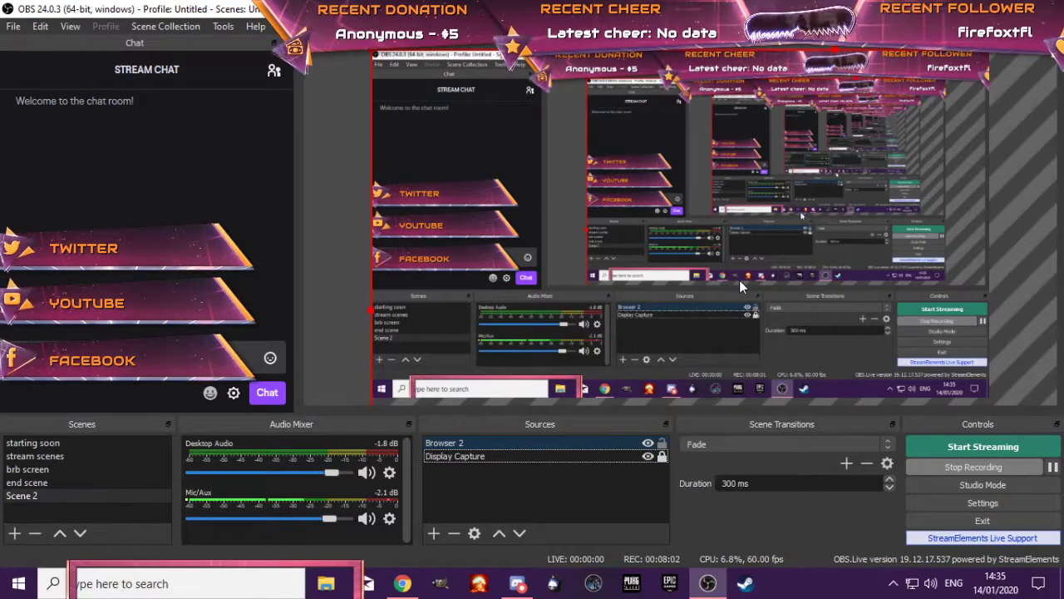
Fit the Browser 2 overlay source to the screen and deselect it
right_click(739, 279)
mouse_move(841, 328)
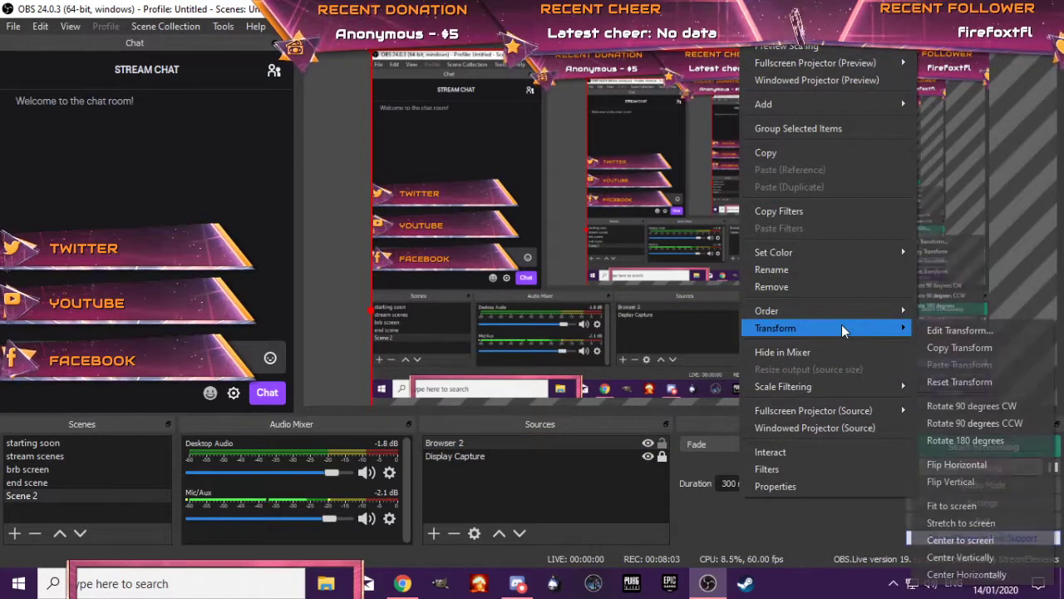
click(985, 507)
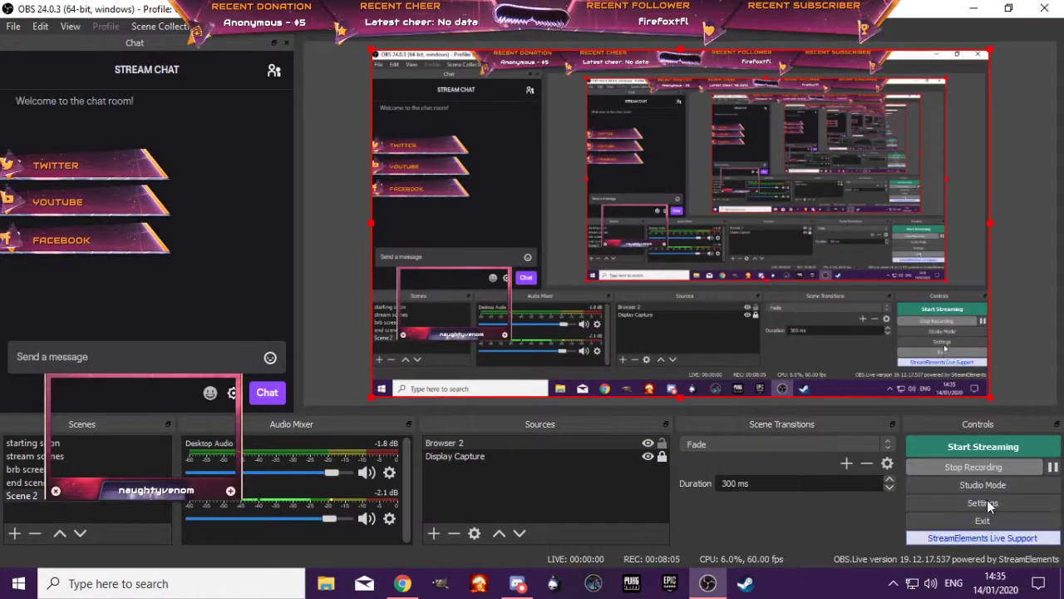
click(1024, 295)
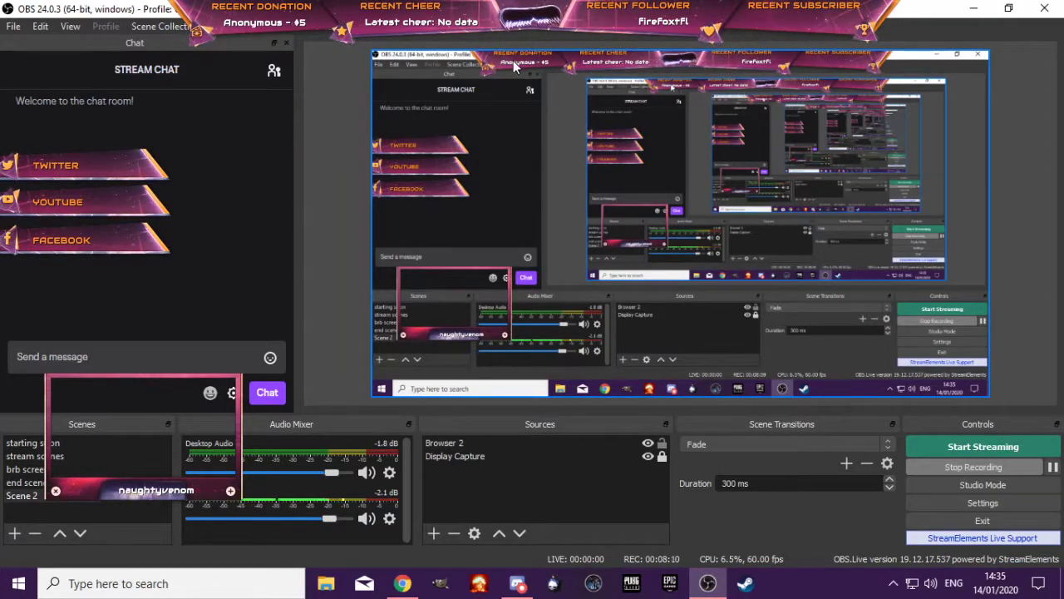
Move Browser 2 below Display Capture in the source order and back above it, then select and deselect Display Capture
click(465, 450)
click(519, 533)
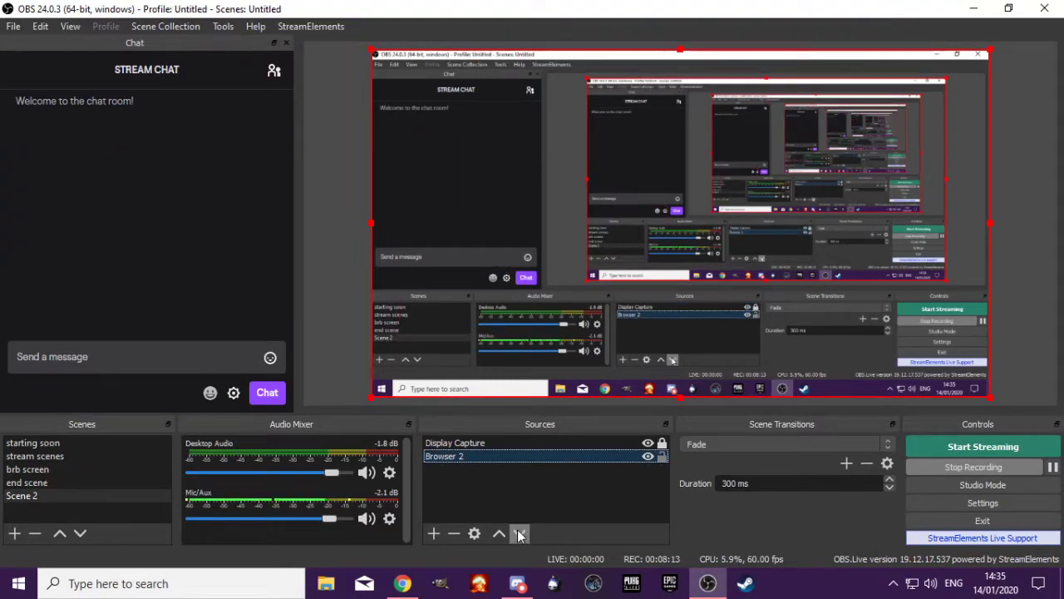
click(500, 533)
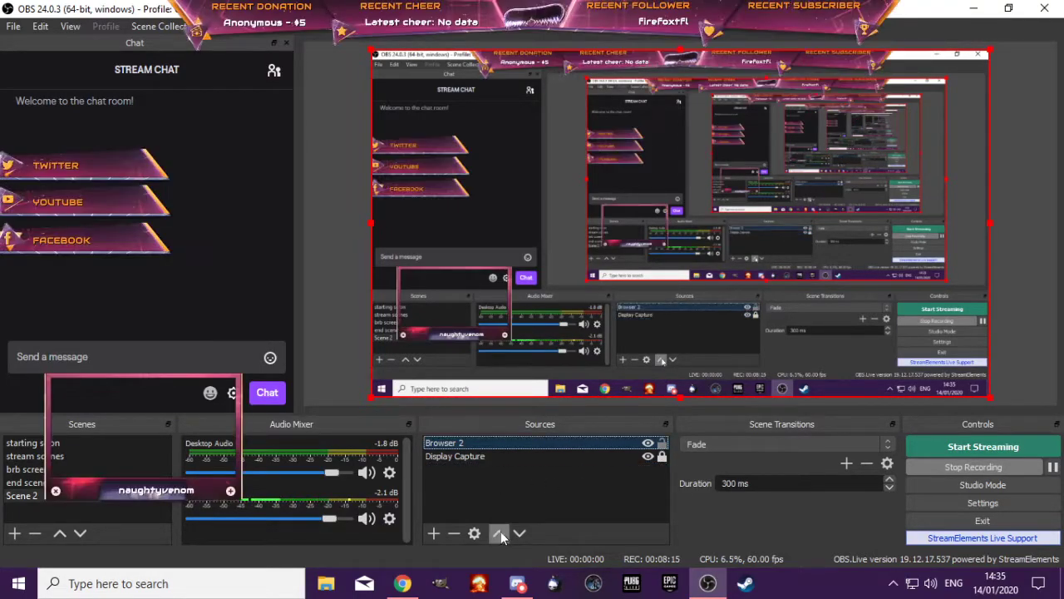
click(461, 457)
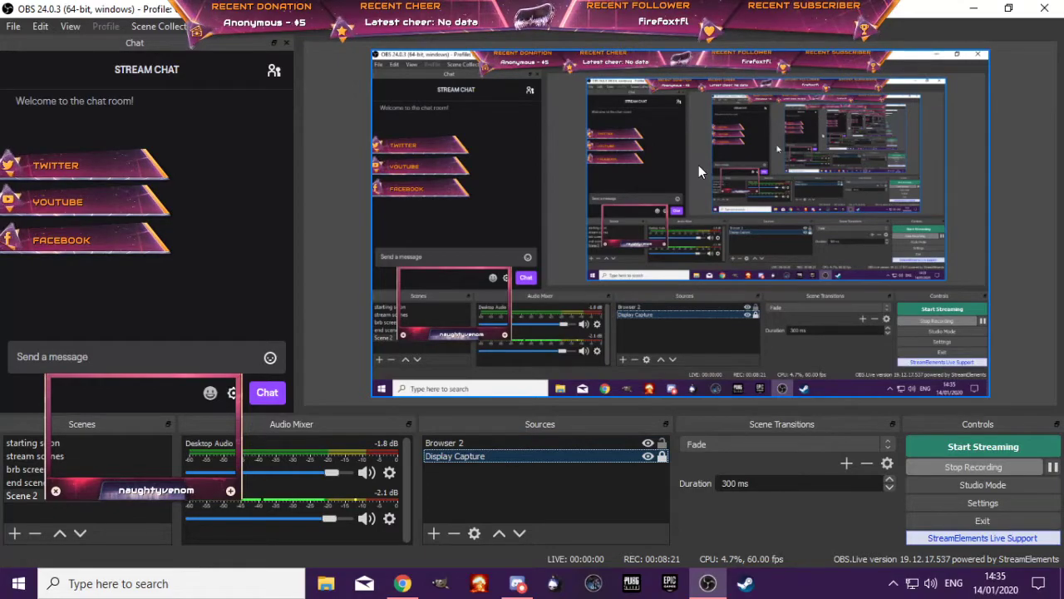
click(942, 347)
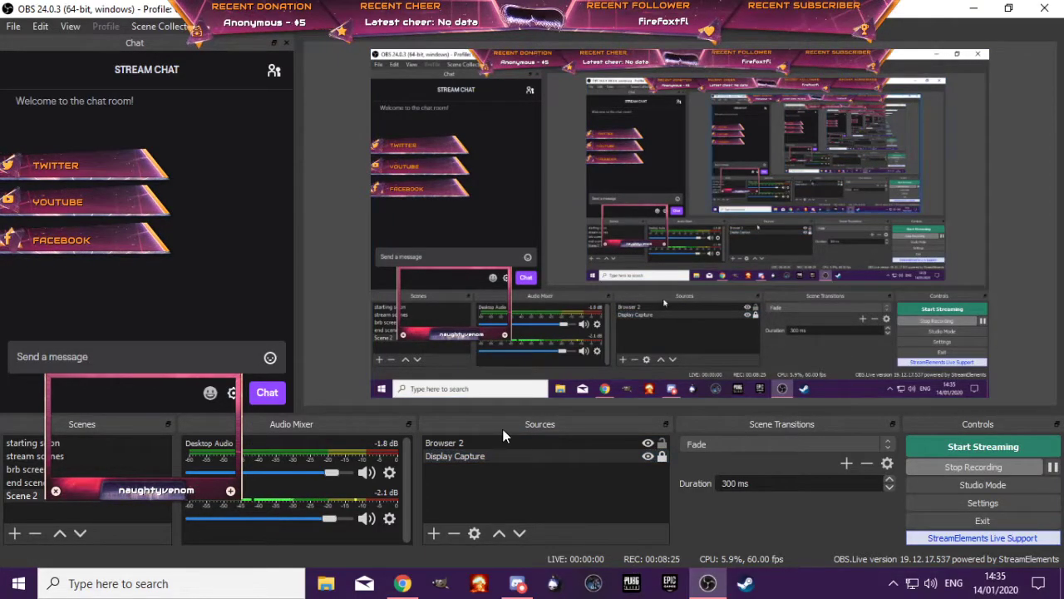
Open the properties of Browser 2 to check its width and height
right_click(472, 445)
click(525, 437)
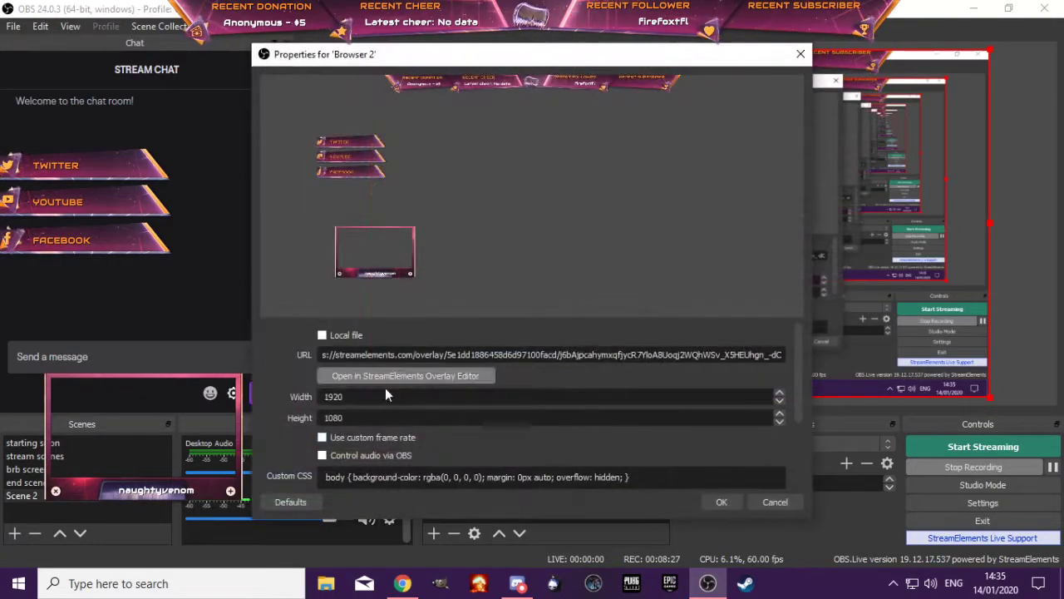
click(350, 398)
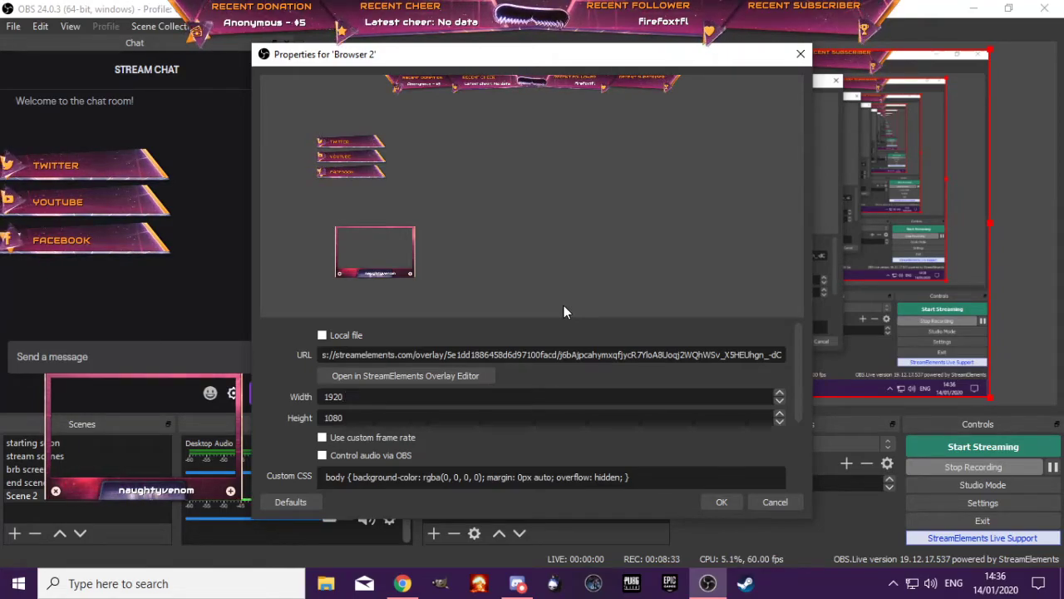
Switch to Chrome, copy the Start scene link, return to OBS and close the Browser 2 properties without changes
click(402, 582)
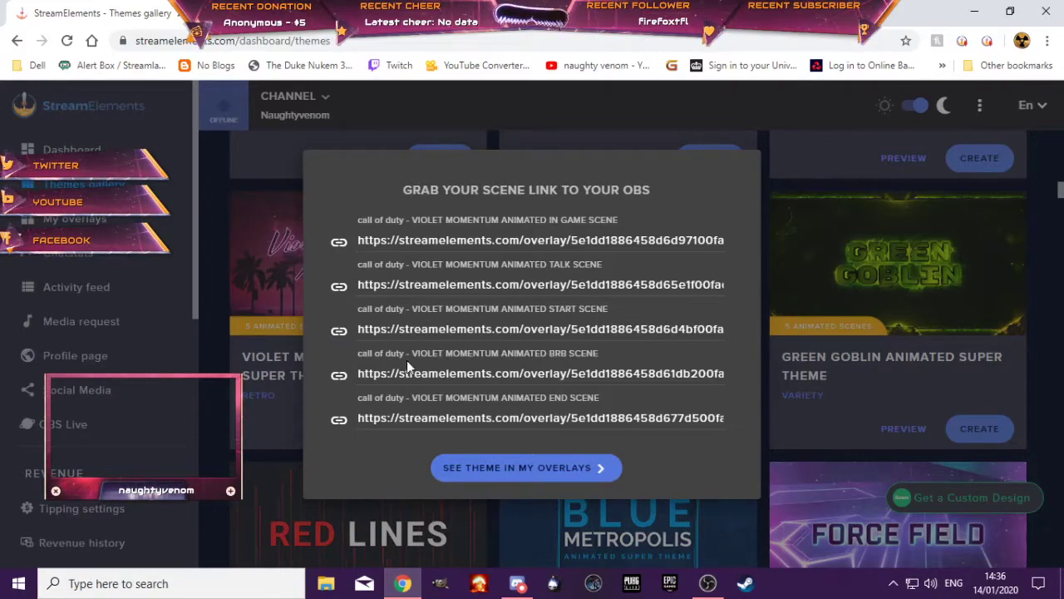
click(338, 334)
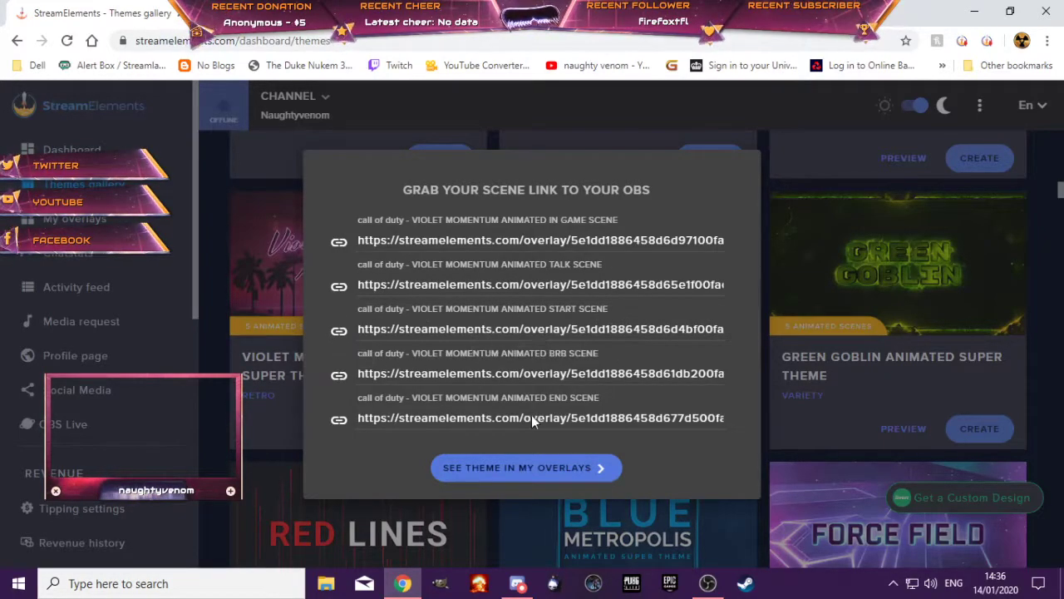
click(975, 11)
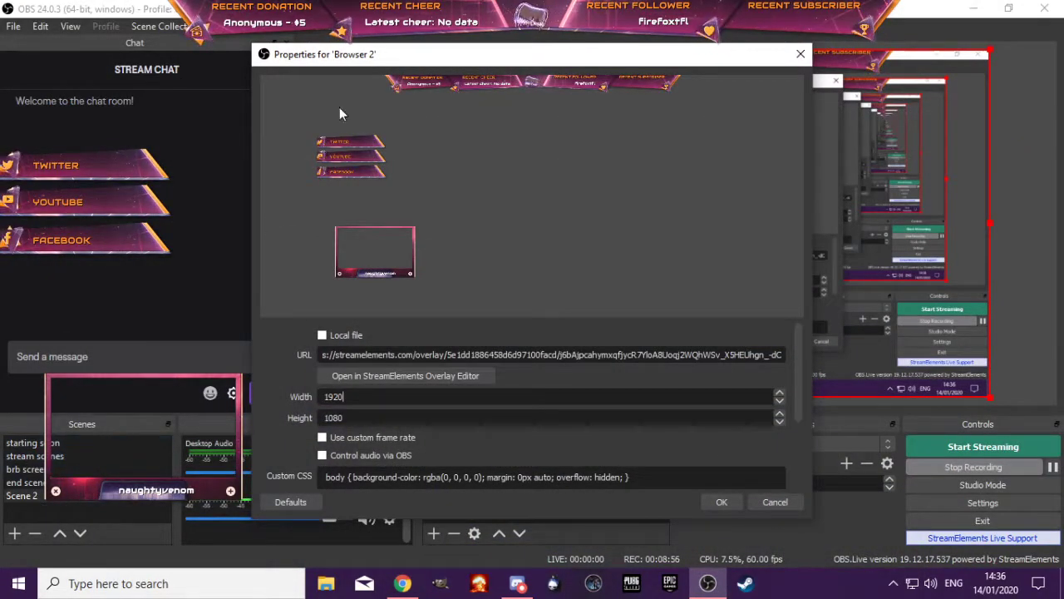
click(775, 501)
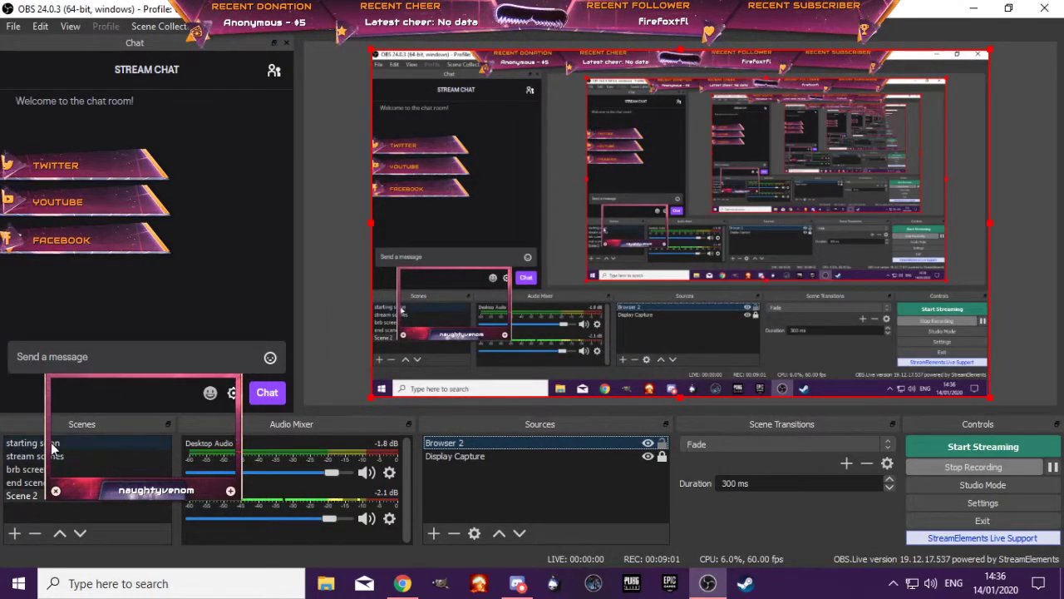
Replace the URL of Browser 2 with the copied Start scene link and apply the change
right_click(497, 443)
click(522, 432)
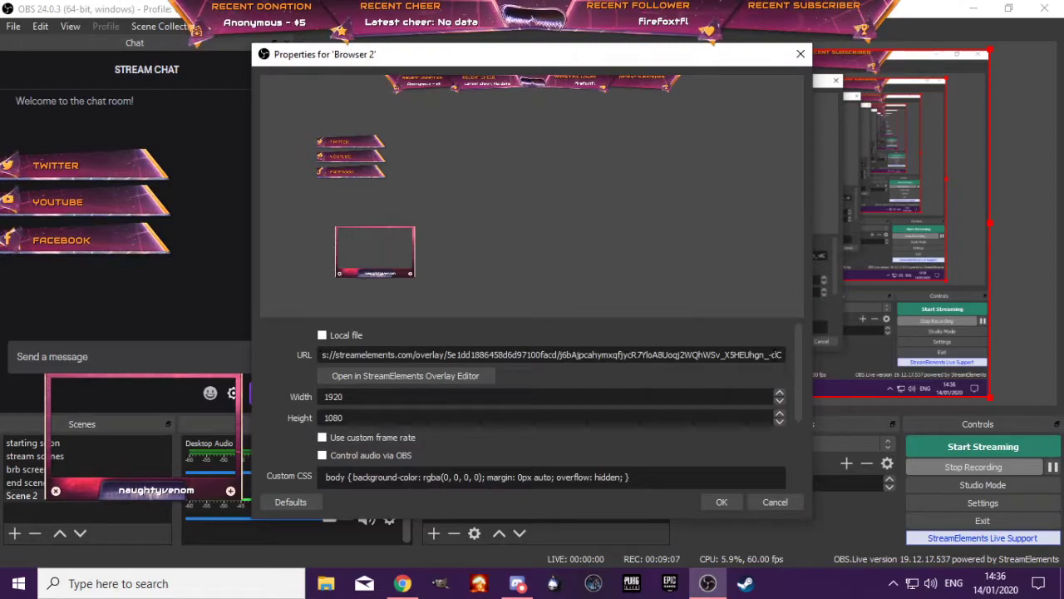
drag(782, 354, 279, 359)
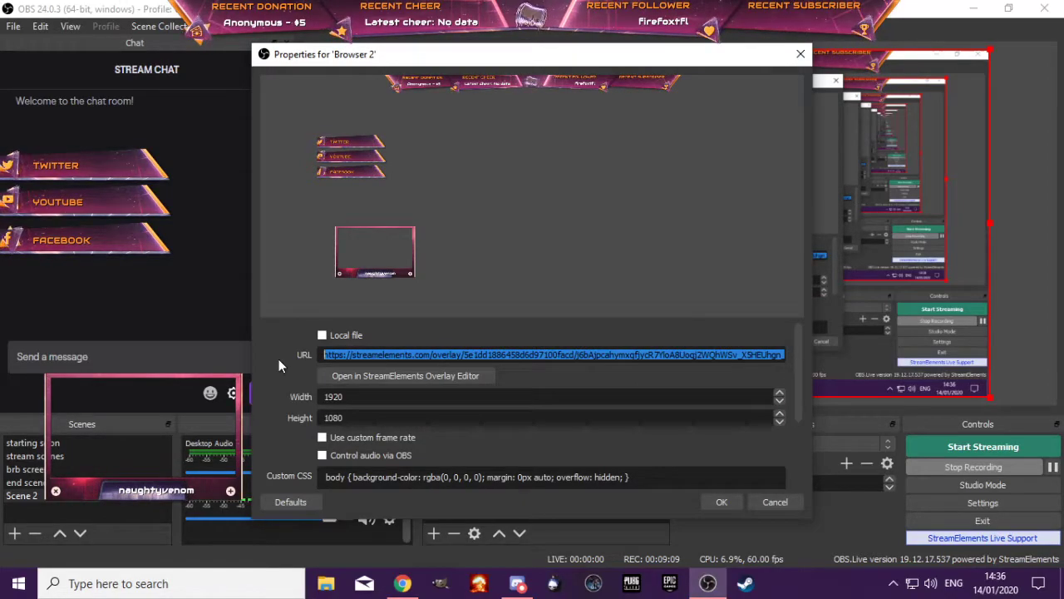
key(BackSpace)
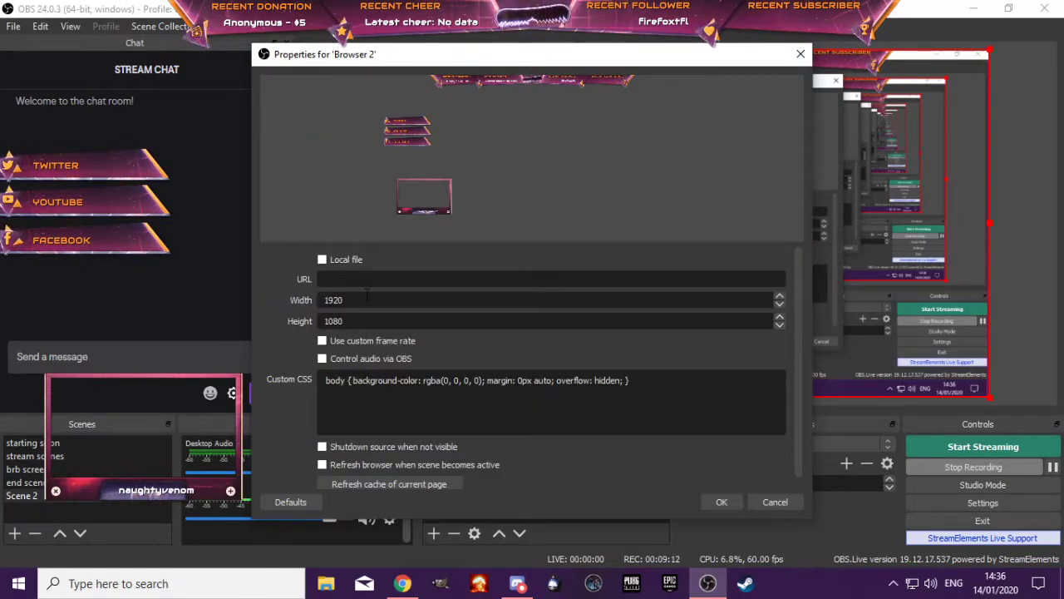
right_click(359, 279)
click(397, 366)
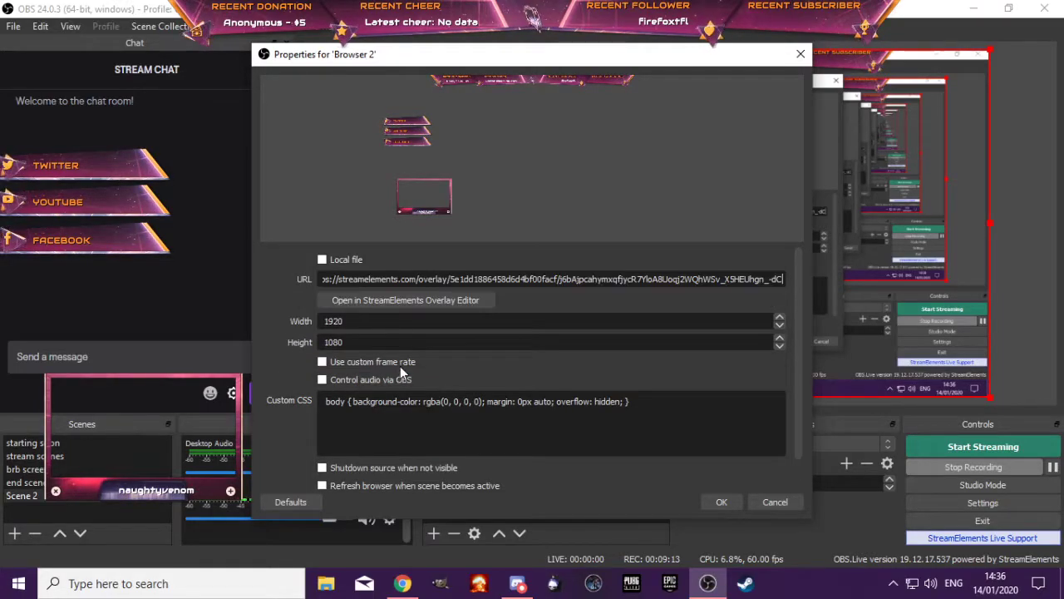
click(733, 501)
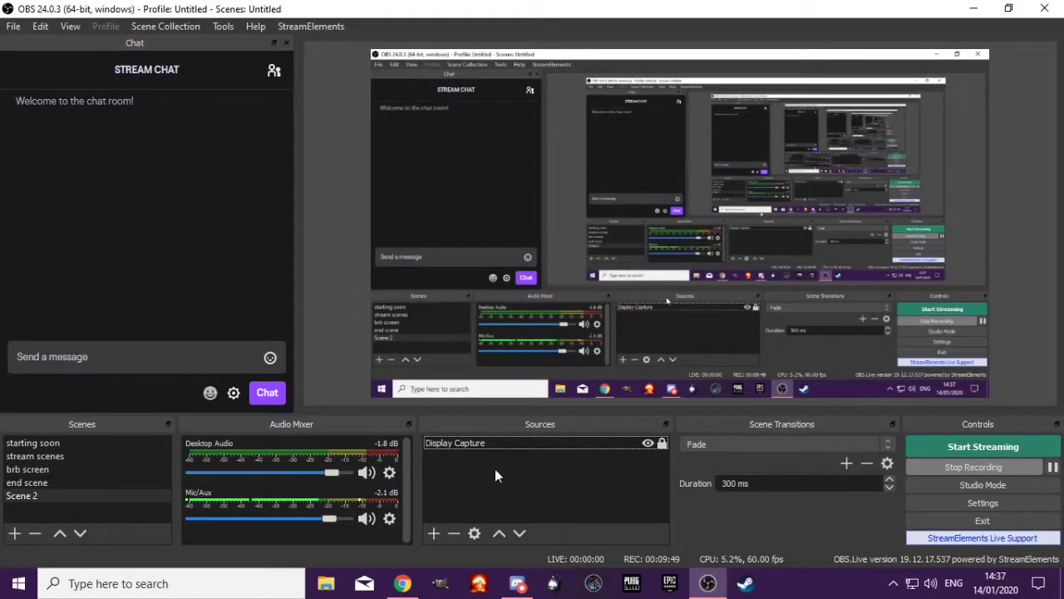
Switch to Chrome, maximize its window, dismiss the scene links and open the My overlays page
click(402, 582)
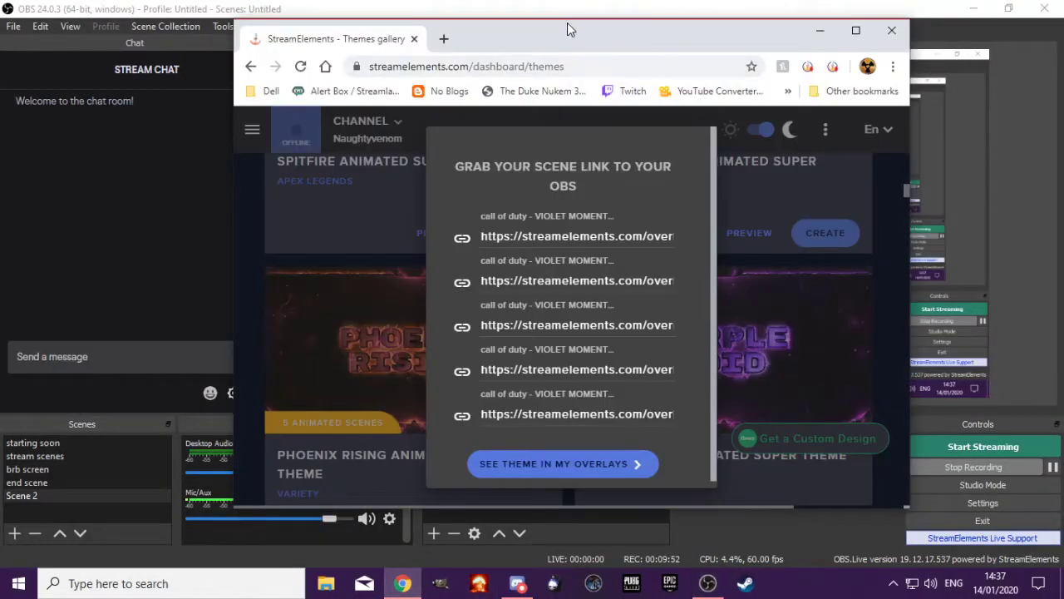
drag(562, 19, 605, 36)
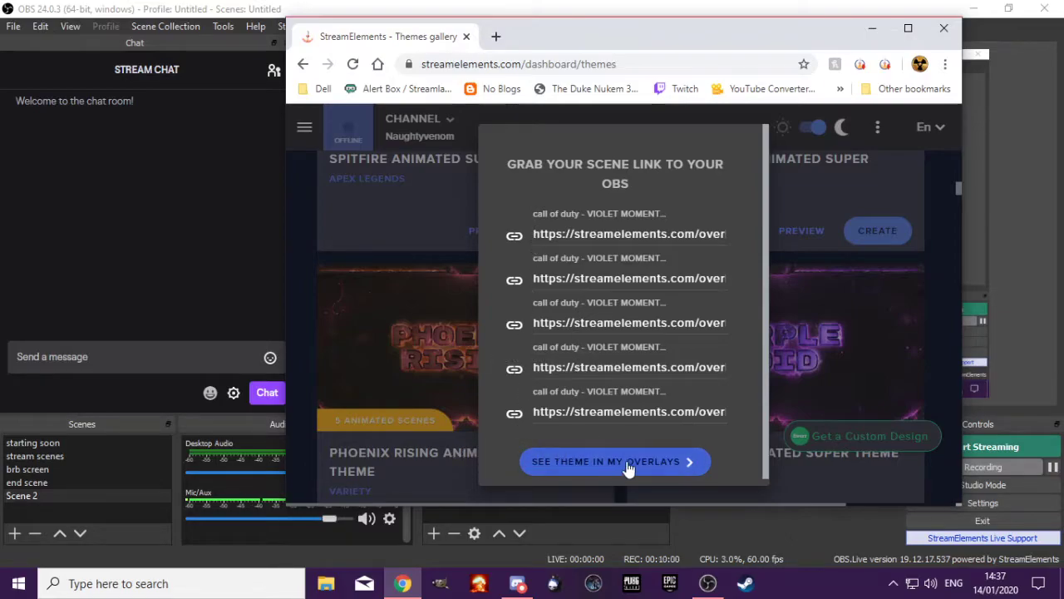
click(908, 28)
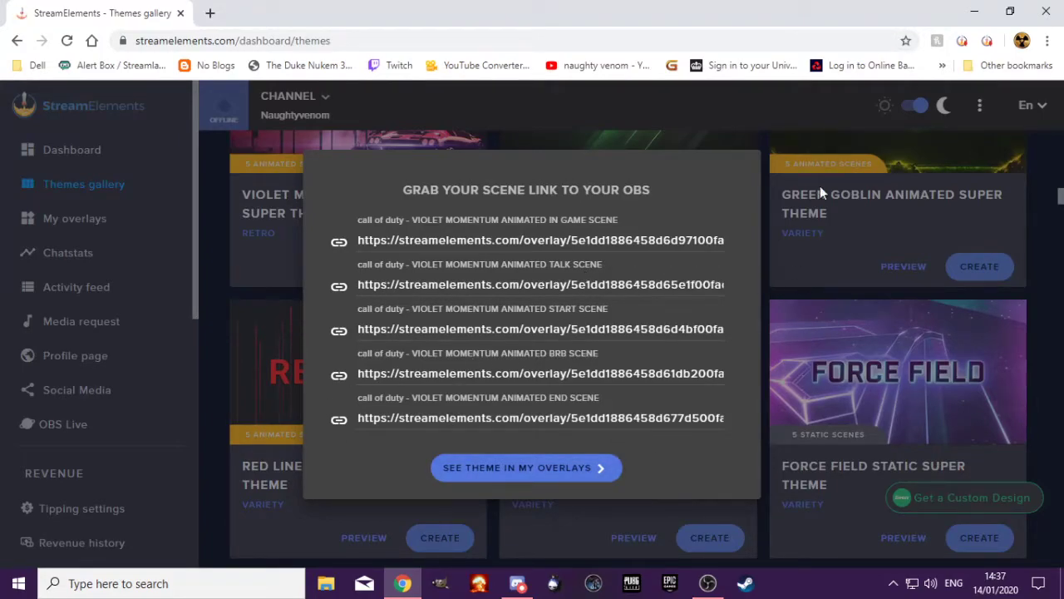
click(823, 118)
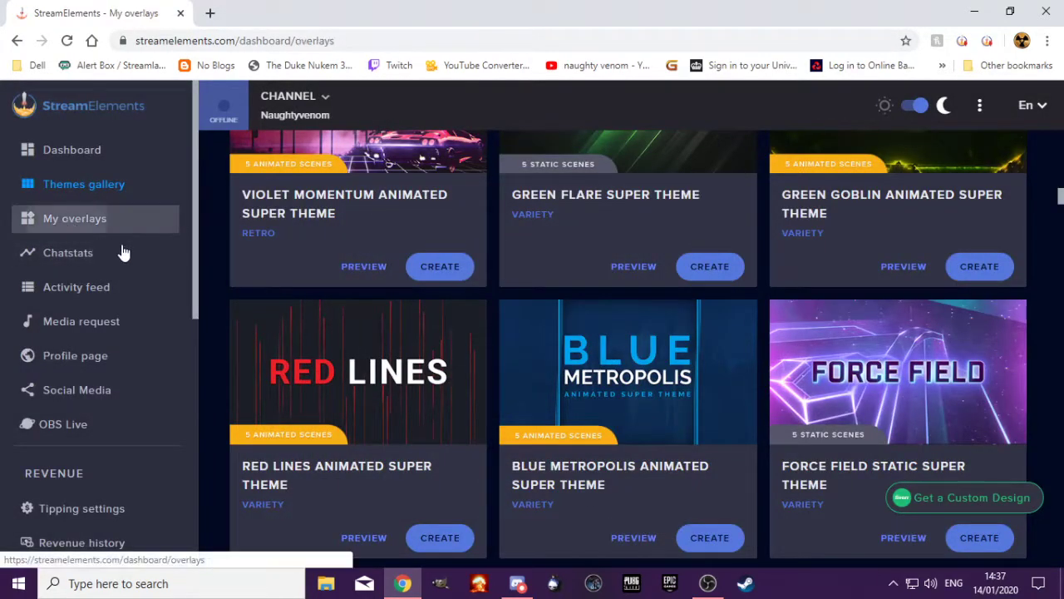
click(117, 226)
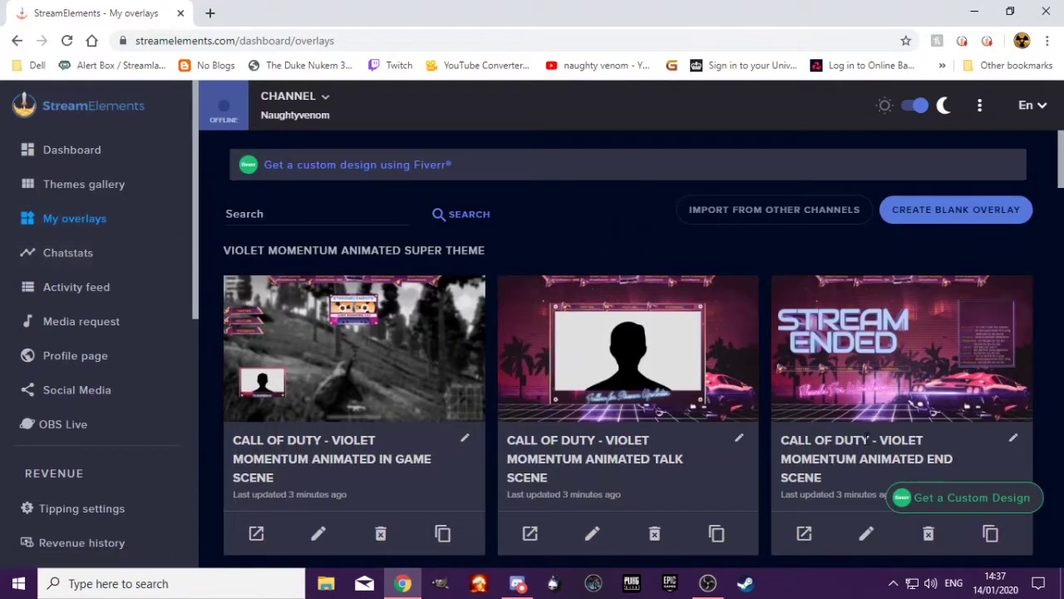
Look through the Violet Momentum theme's overlays and launch the Call of Duty In Game Scene in its own tab
scroll(644, 403, down, 3)
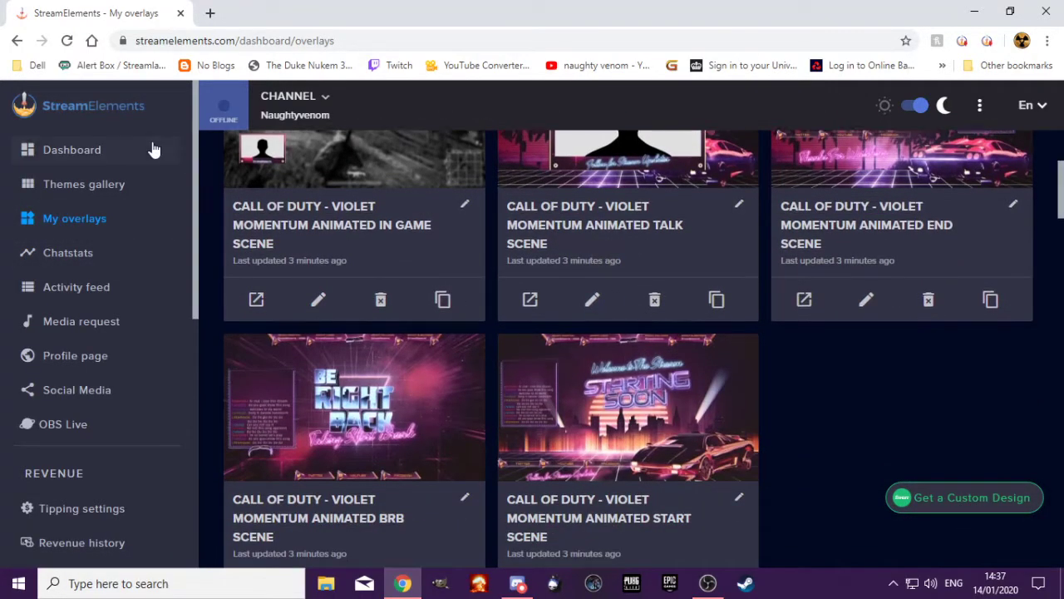
scroll(366, 236, down, 2)
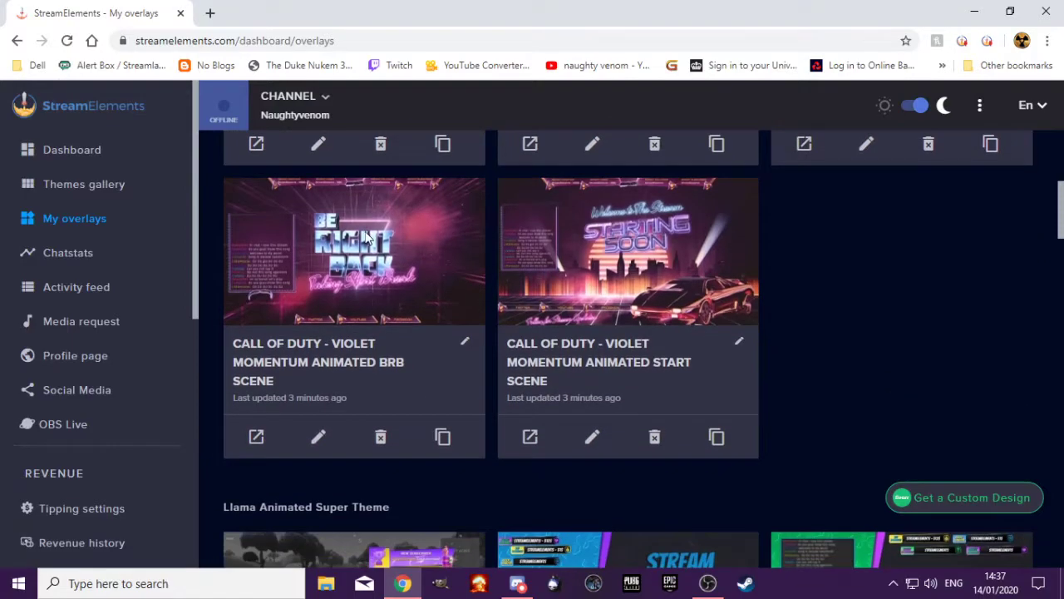
scroll(366, 235, up, 2)
scroll(377, 256, up, 1)
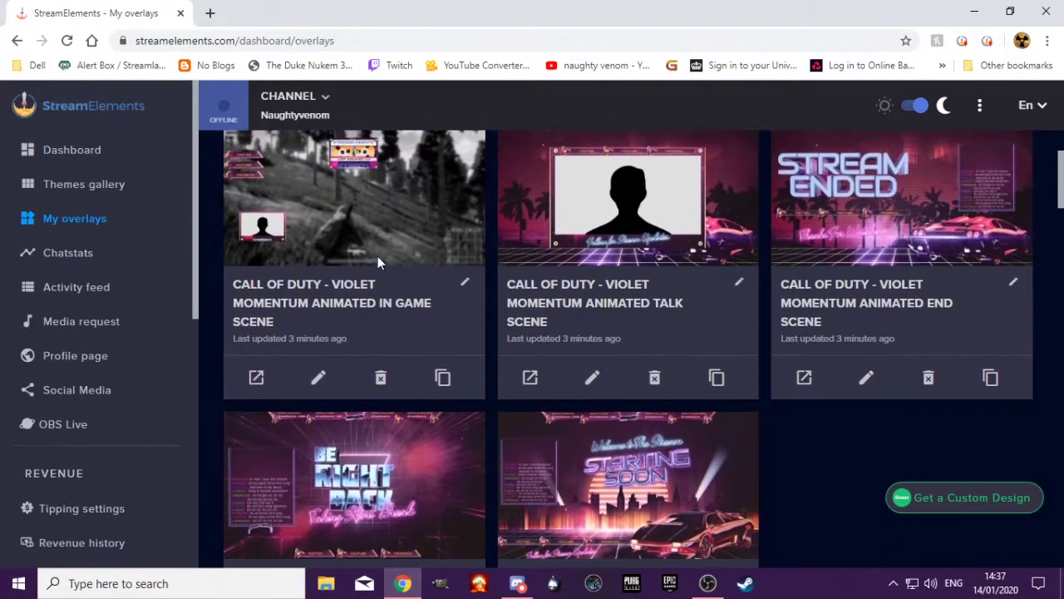
click(257, 379)
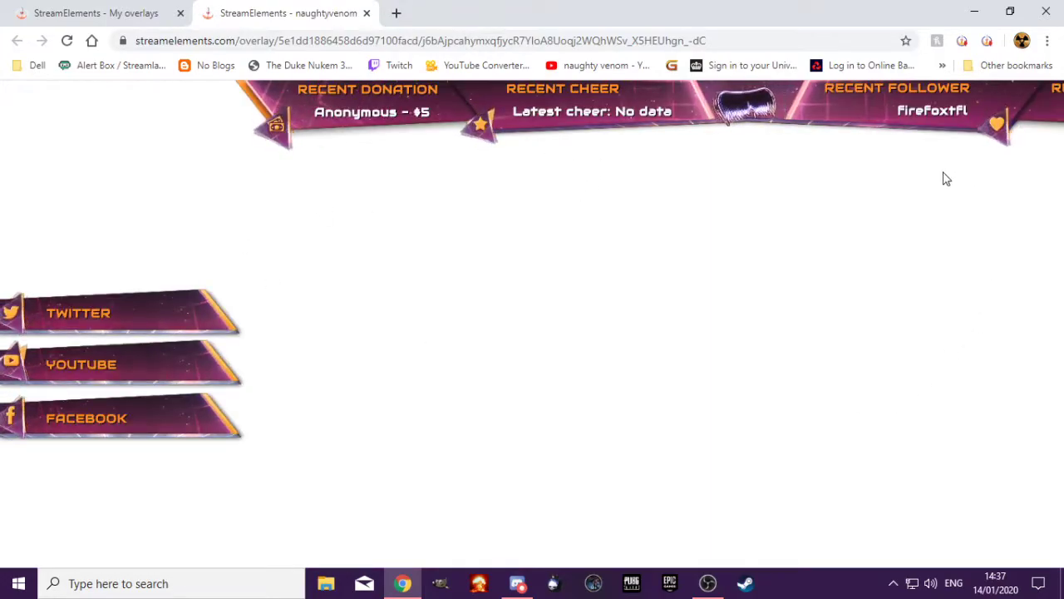
Set the browser zoom to 75% to show more of the overlay preview, and close the preview tab
click(1048, 41)
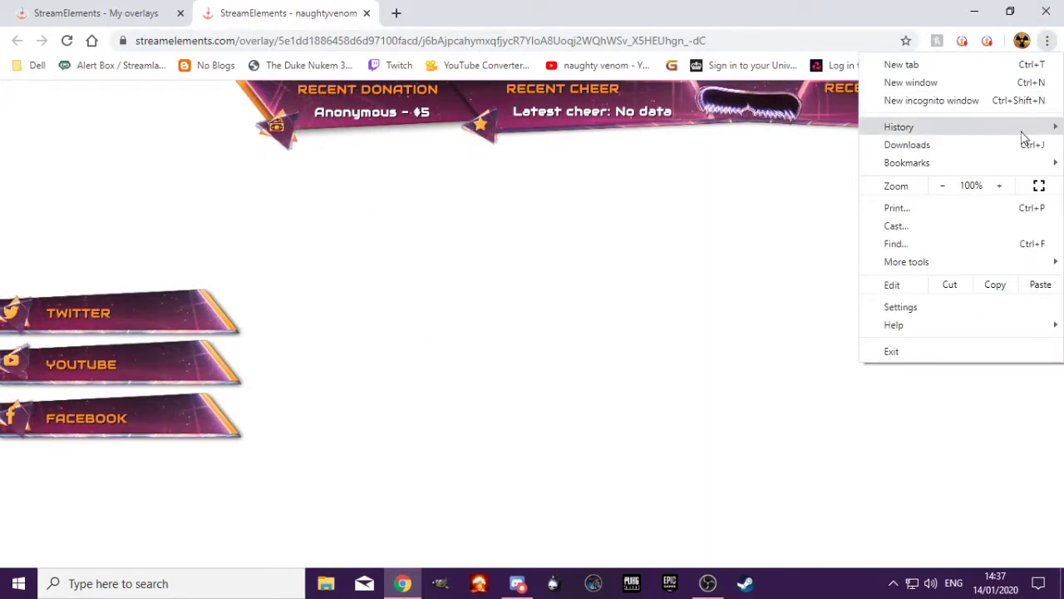
click(944, 190)
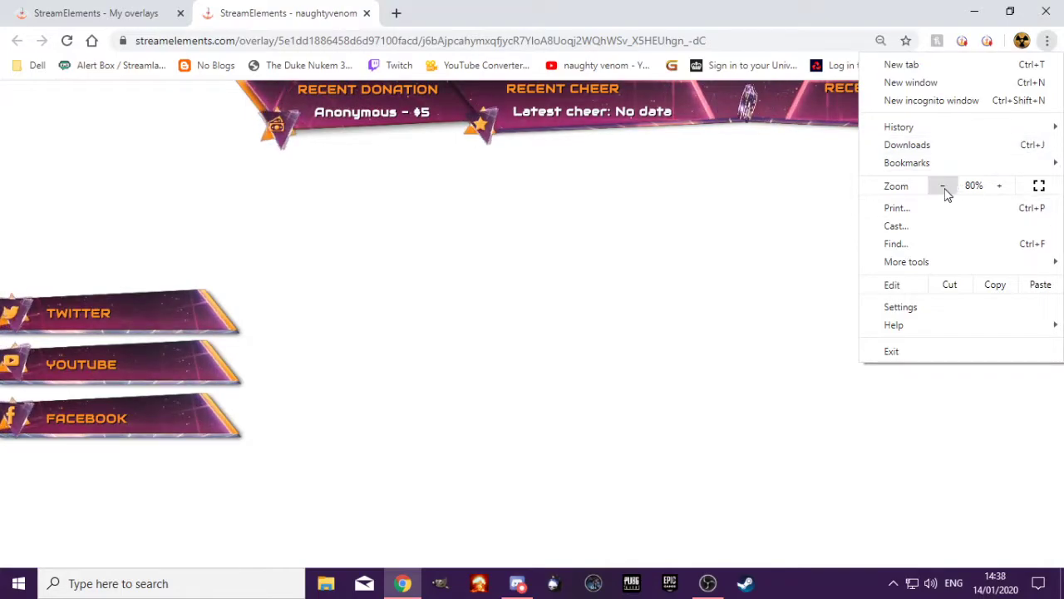
click(944, 190)
click(944, 189)
click(944, 190)
click(945, 190)
click(945, 189)
click(944, 190)
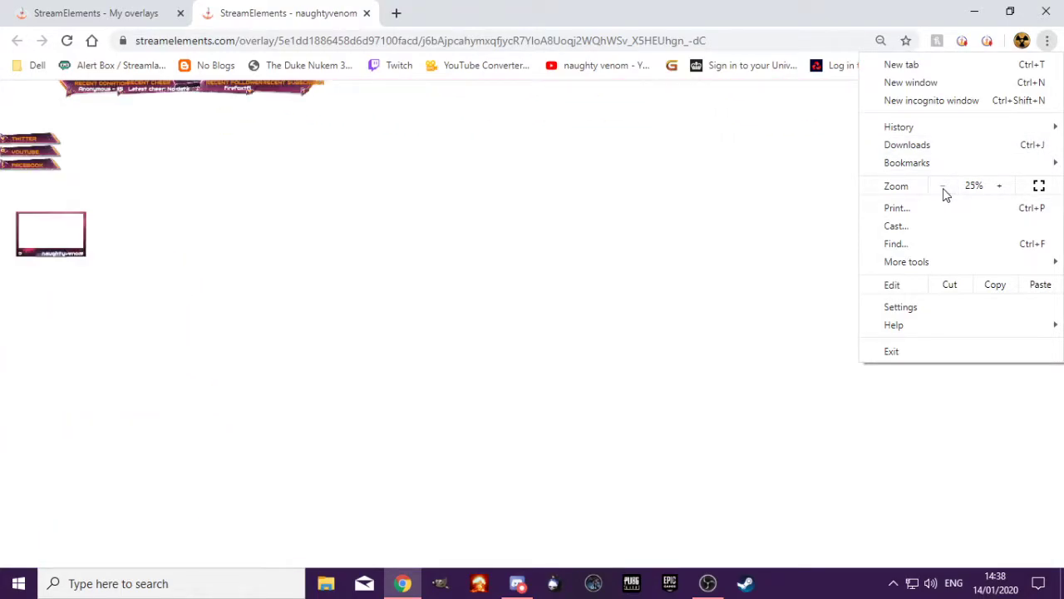
click(999, 186)
click(999, 186)
click(999, 186)
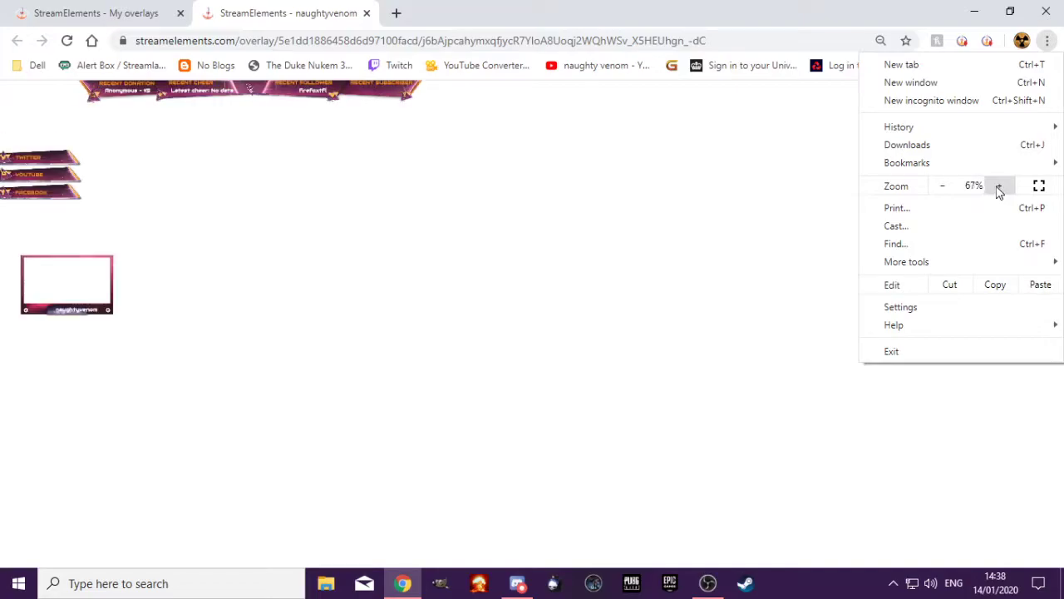
click(999, 186)
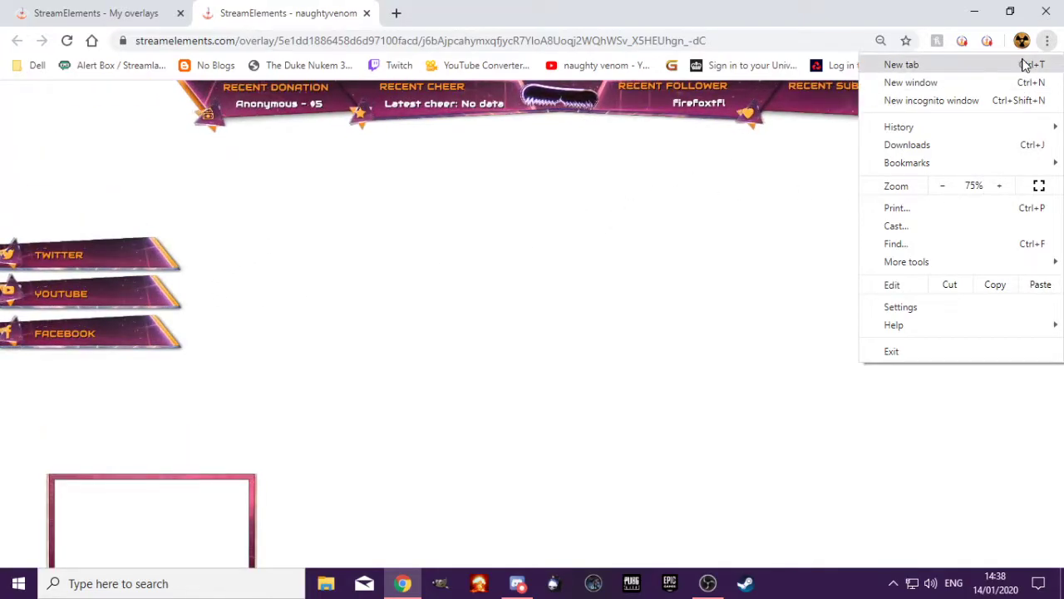
click(1044, 40)
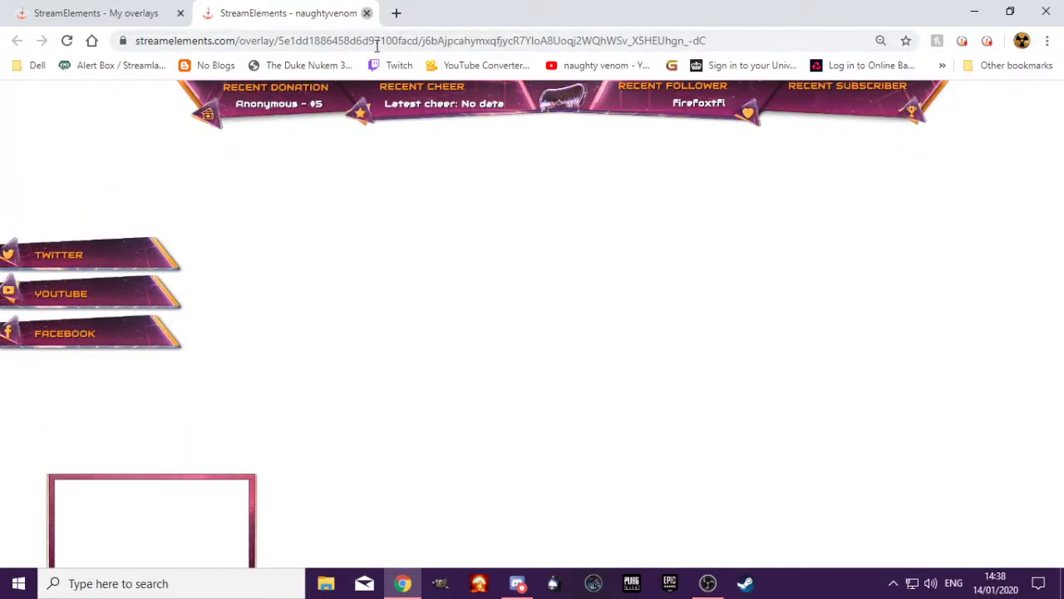
click(365, 13)
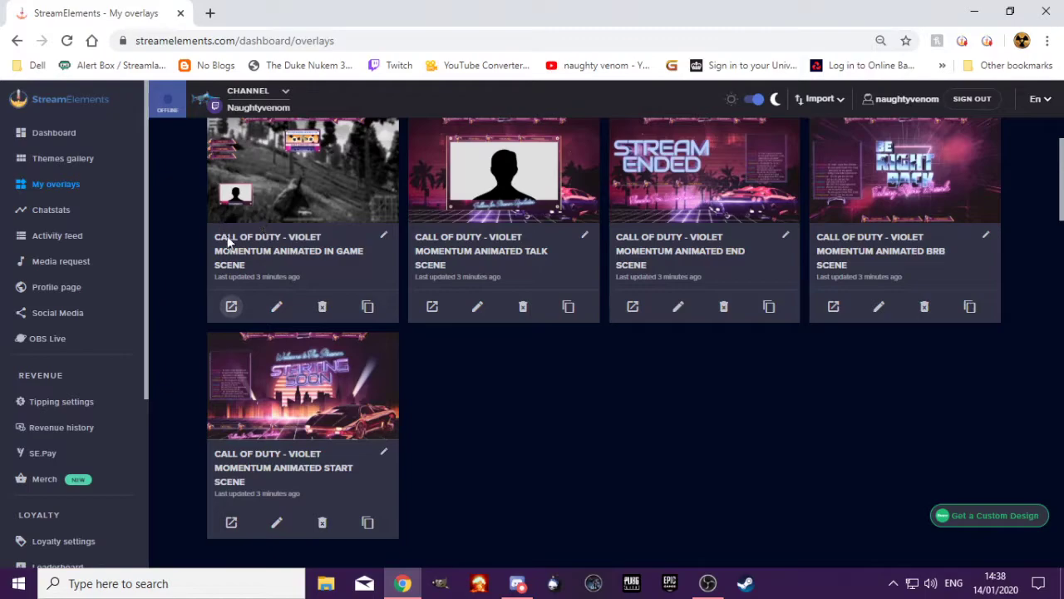
Open the In Game Scene in the overlay editor and try repositioning the alert box, Twitter icon and Twitter label
click(277, 309)
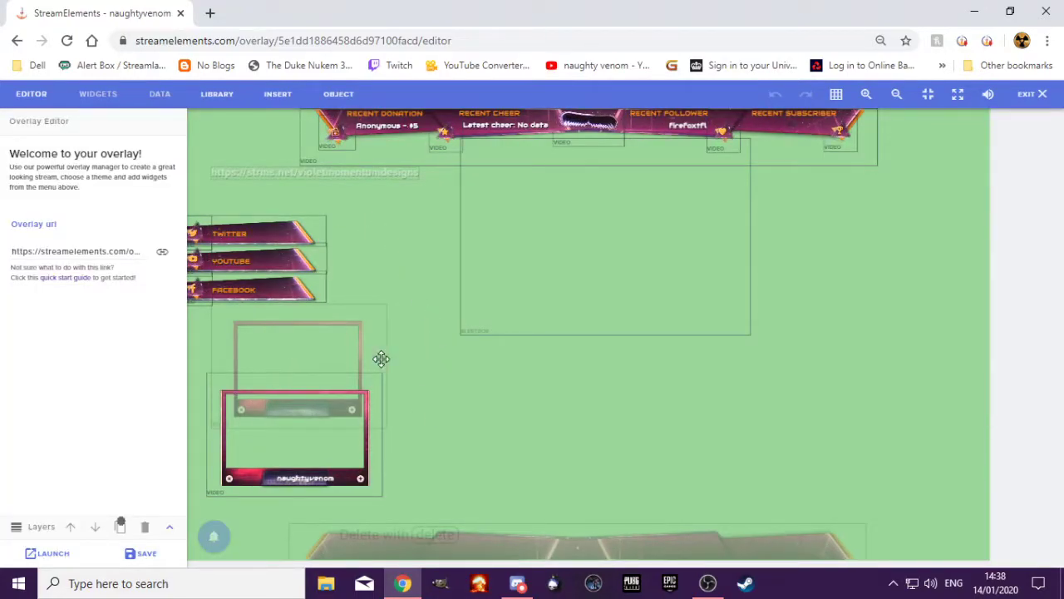
drag(561, 229, 596, 231)
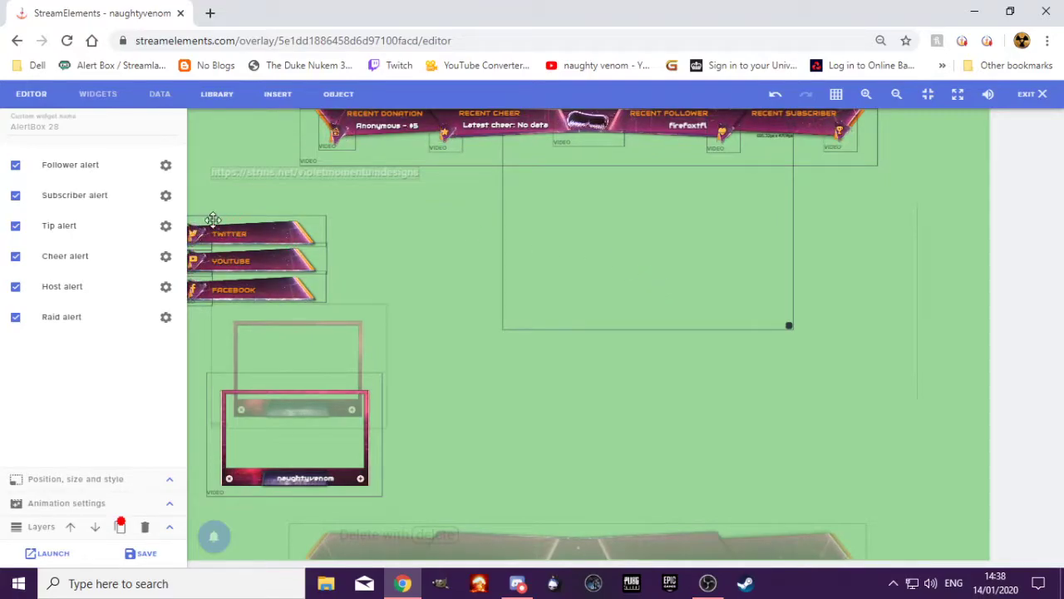
click(249, 186)
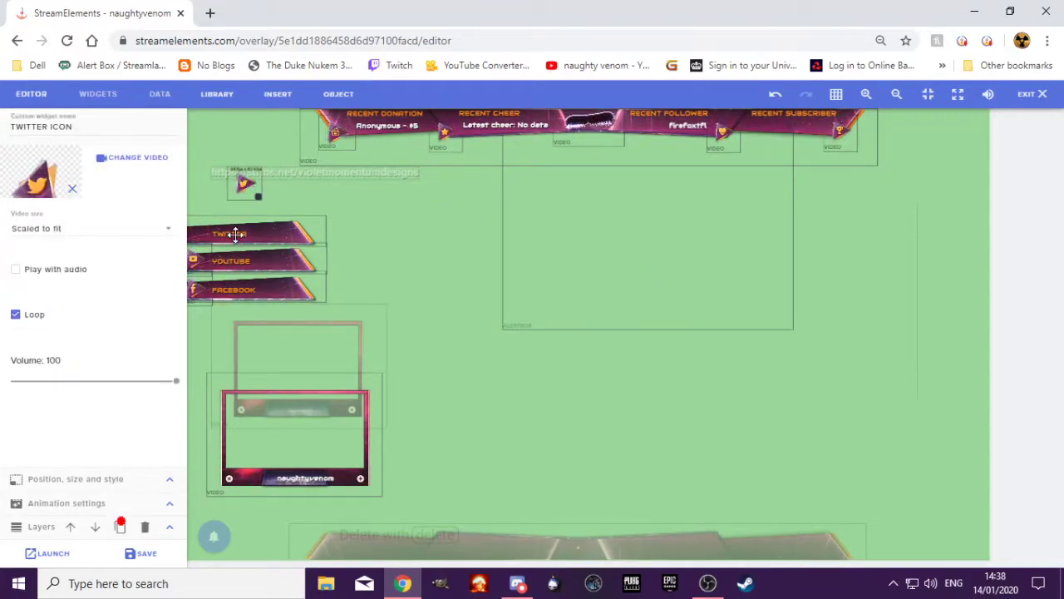
drag(241, 231, 327, 191)
click(287, 219)
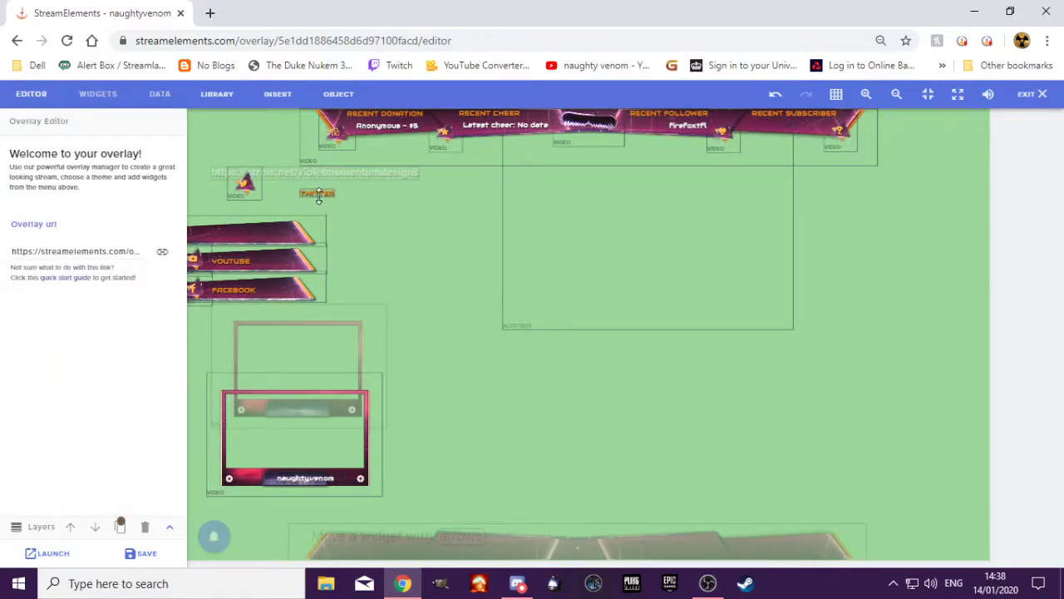
drag(318, 195, 247, 223)
click(288, 211)
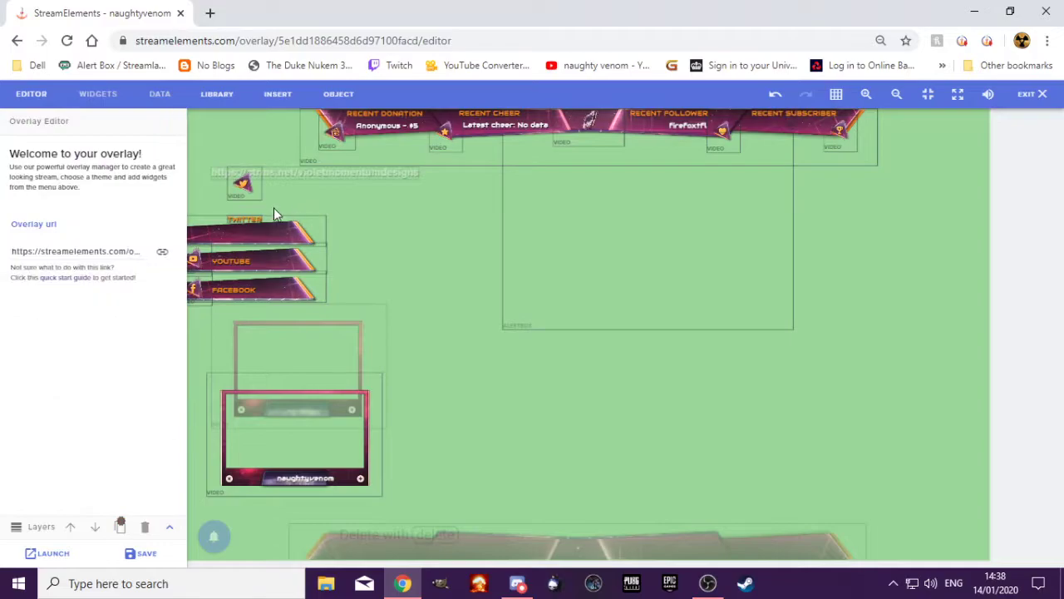
Delete the CAM 16-9 frame, the Twitter icon and the SIDE BAR 1 video, and leave the editor without saving
click(268, 423)
click(292, 444)
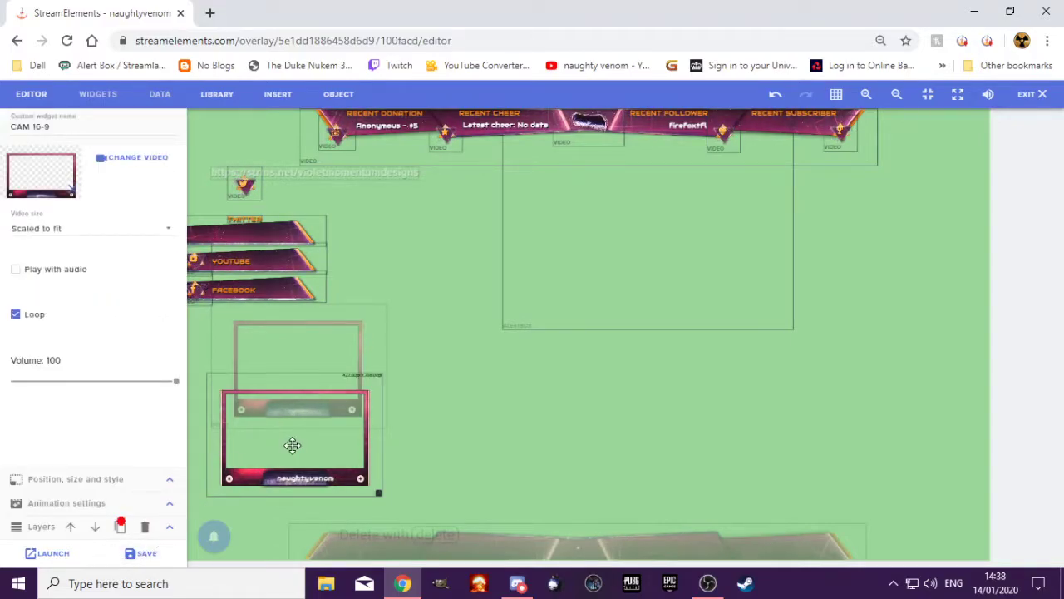
key(Delete)
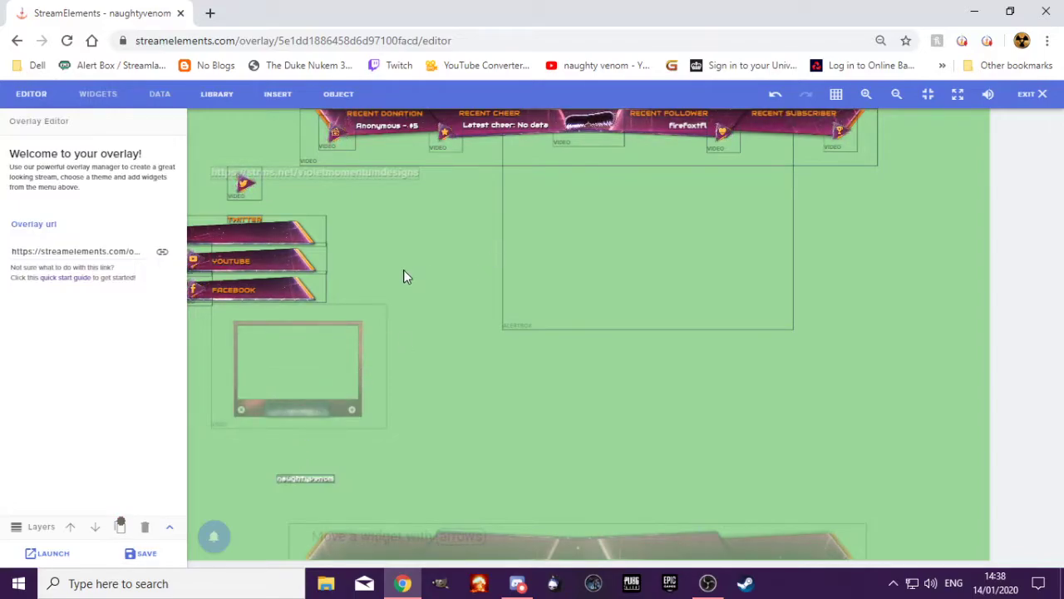
click(244, 190)
key(Delete)
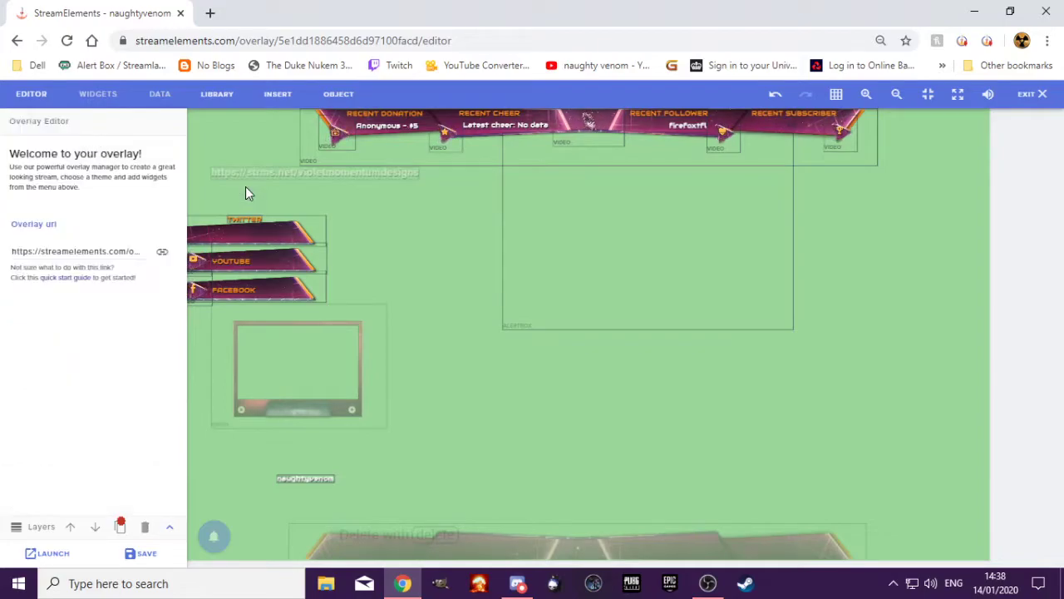
click(251, 228)
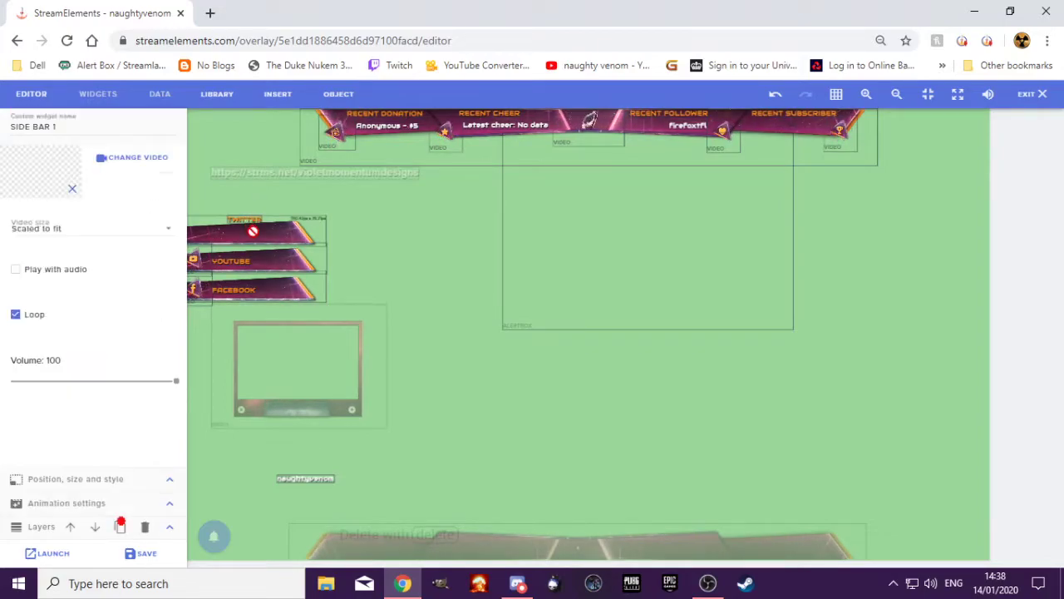
key(Delete)
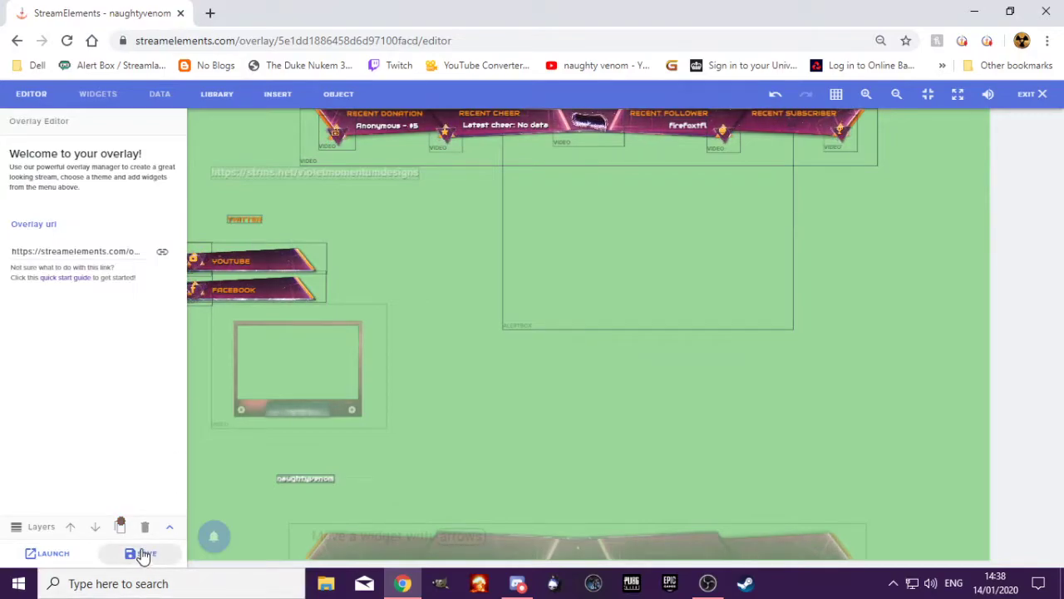
click(17, 40)
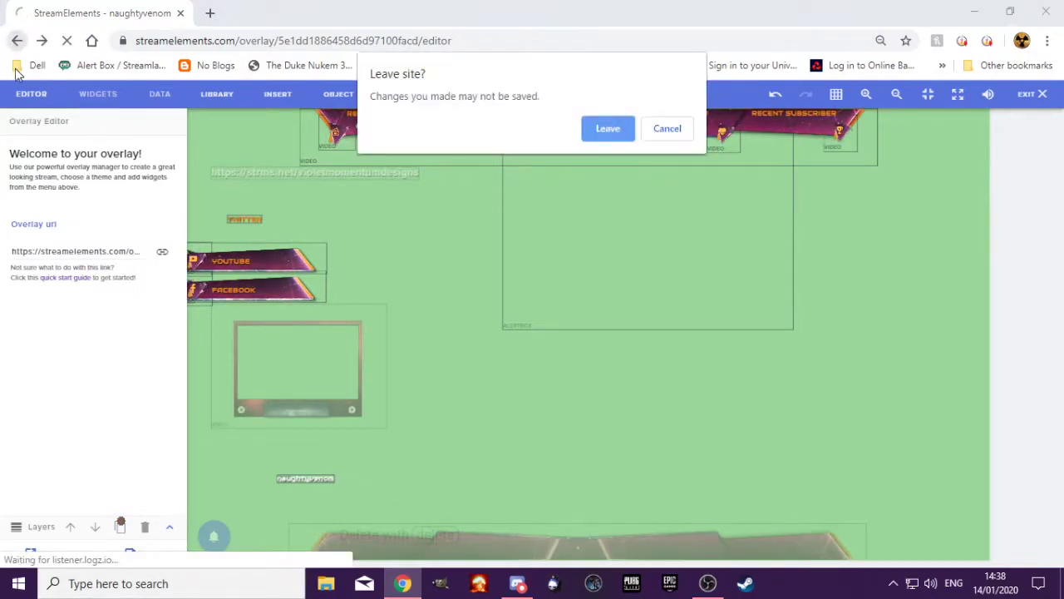
click(604, 131)
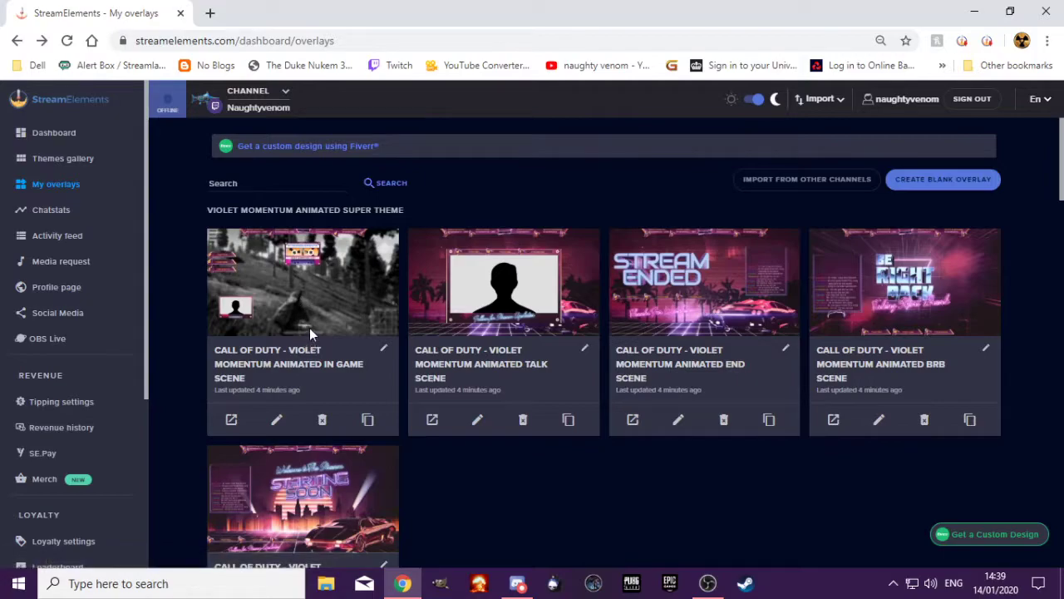
Open the In Game Scene in the overlay editor and browse the available widgets, including the Seasonal ones
click(279, 425)
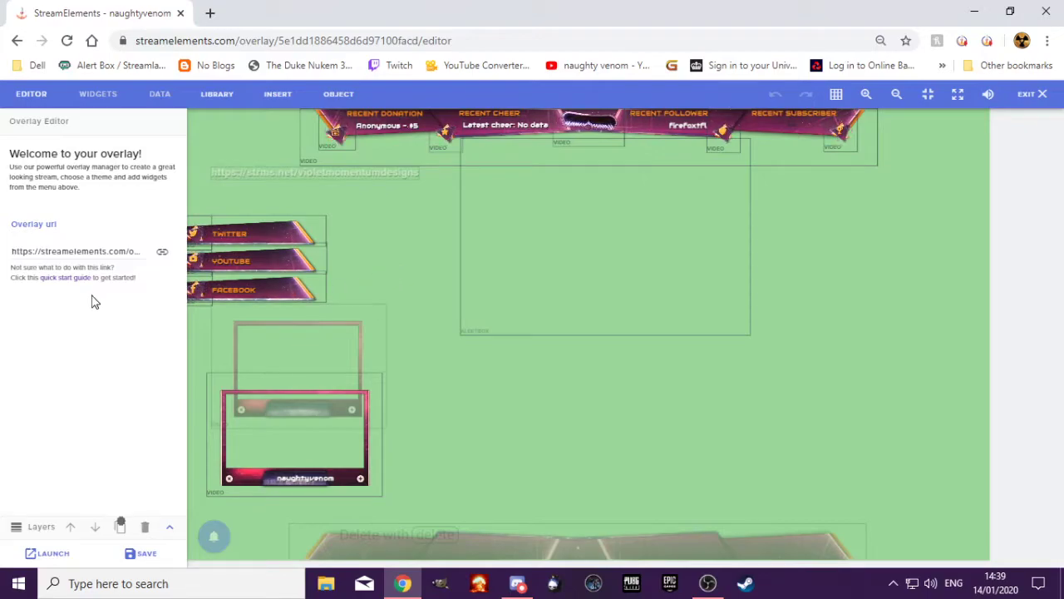
drag(15, 224, 58, 231)
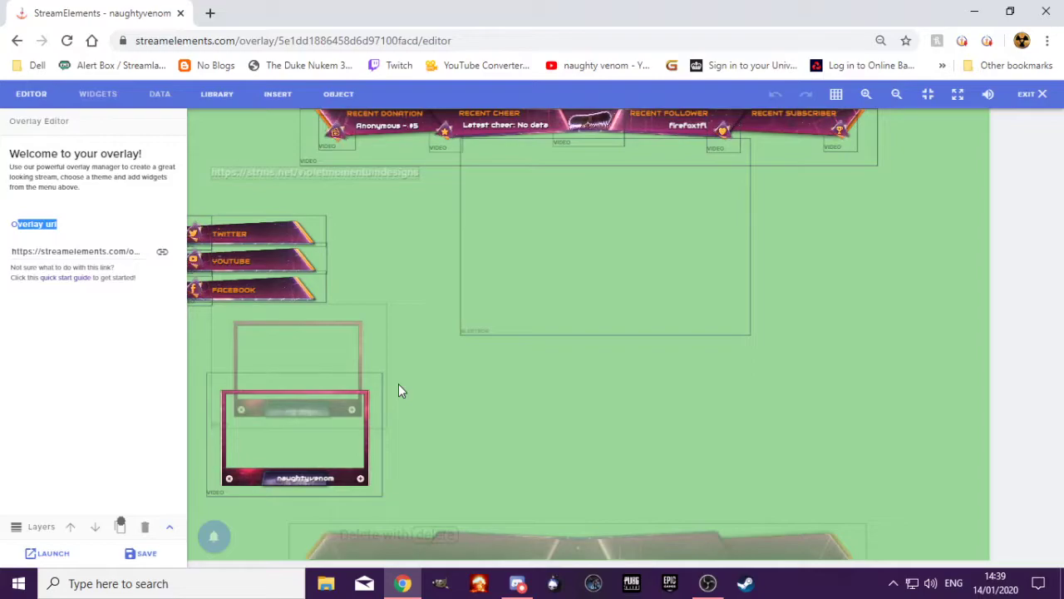
click(98, 95)
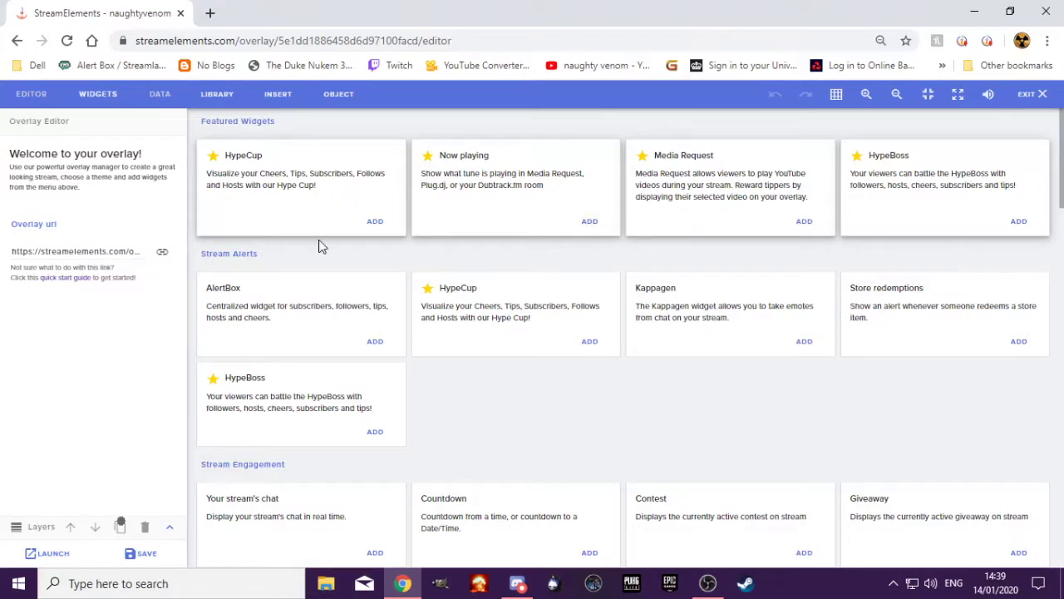
scroll(421, 411, down, 2)
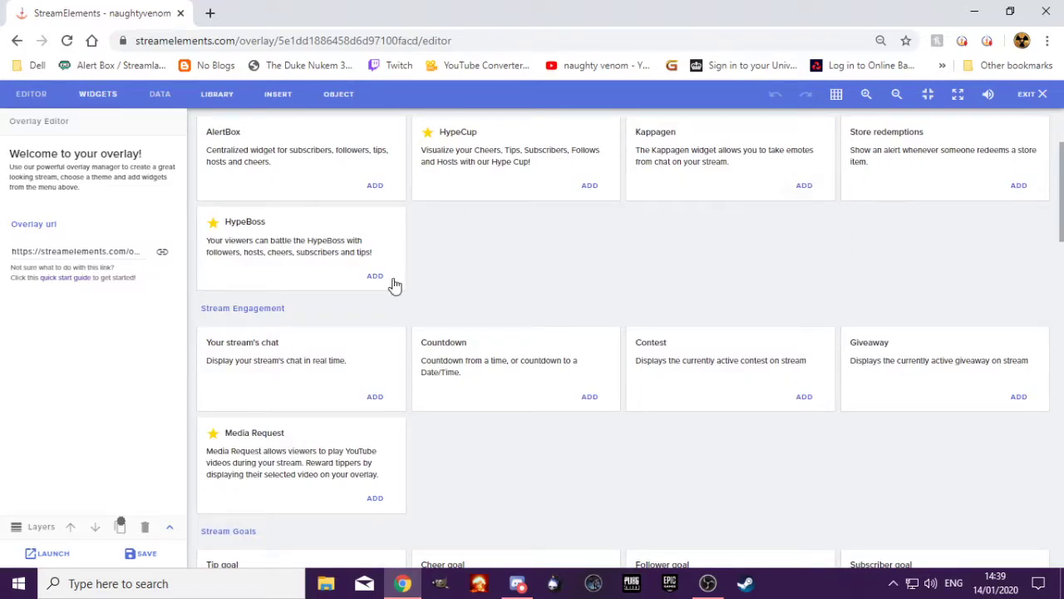
scroll(393, 314, up, 2)
scroll(393, 313, down, 20)
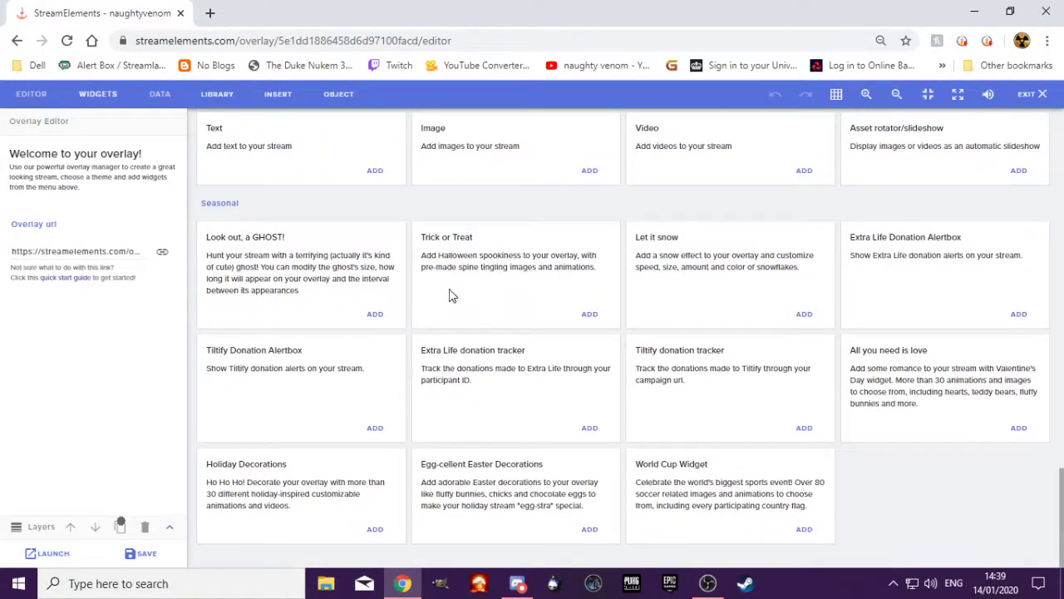
drag(418, 259, 601, 269)
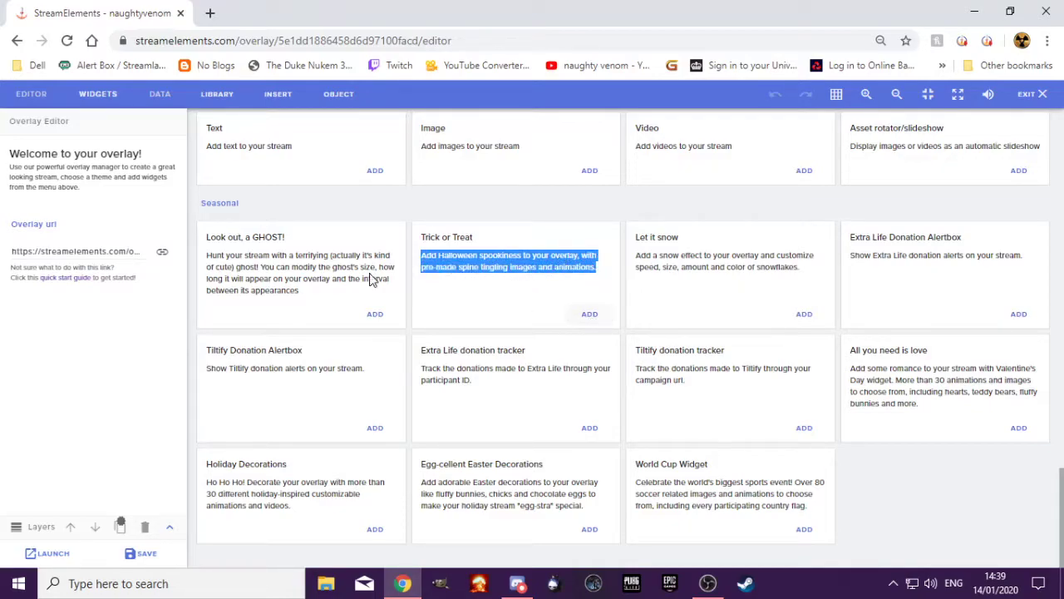
scroll(468, 250, up, 15)
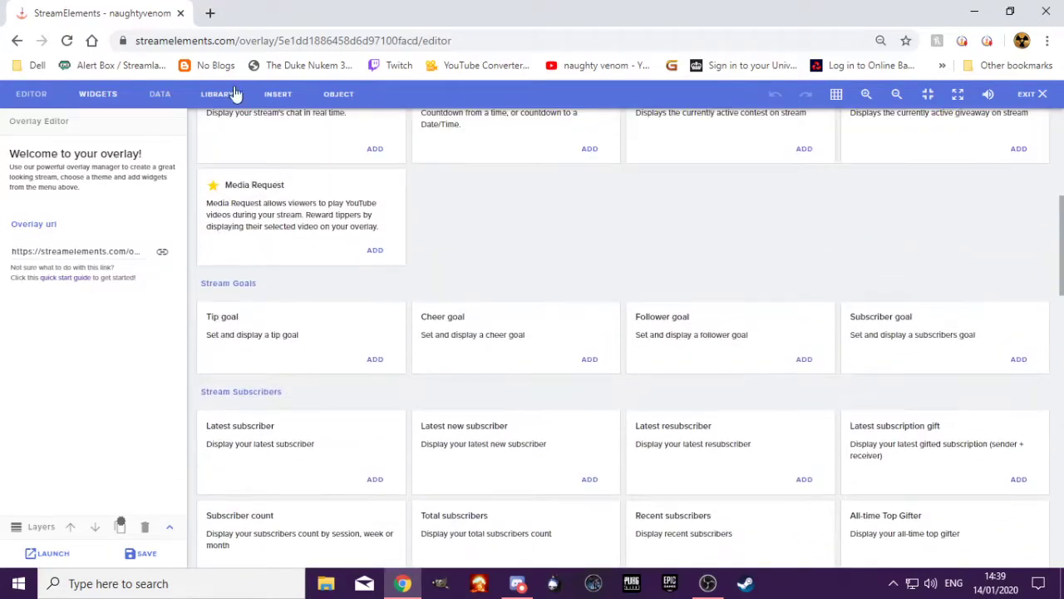
Return to OBS, open a new Chrome window and load the bookmarked YouTube channel
key(alt+Tab)
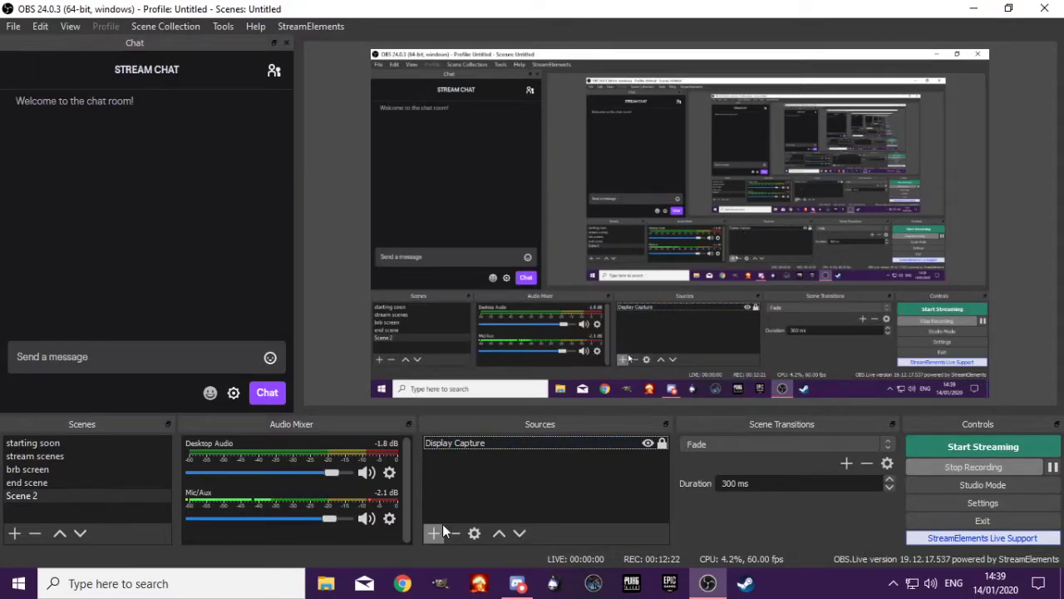
click(403, 584)
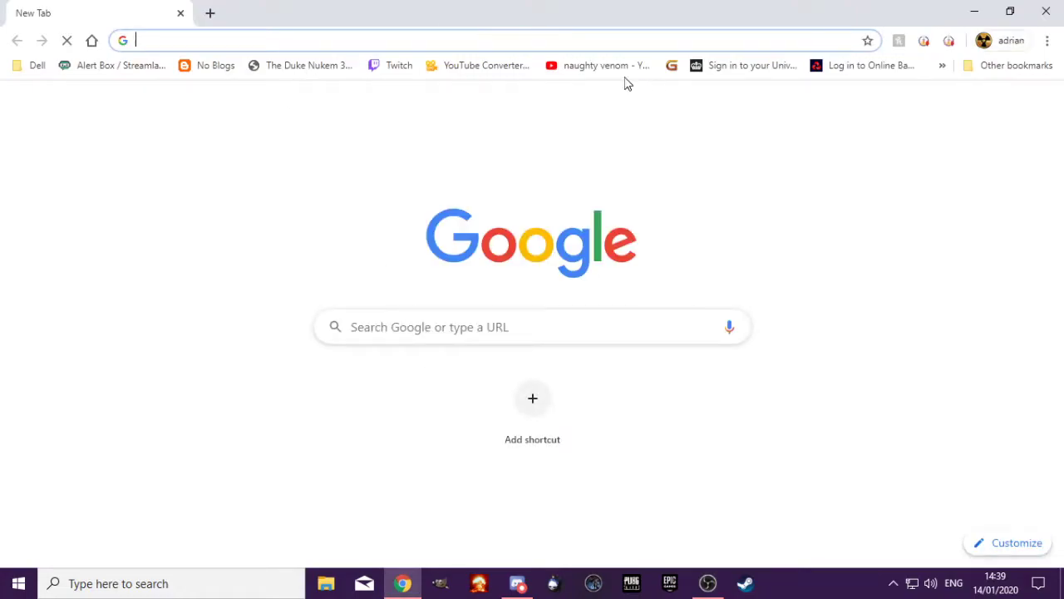
click(605, 73)
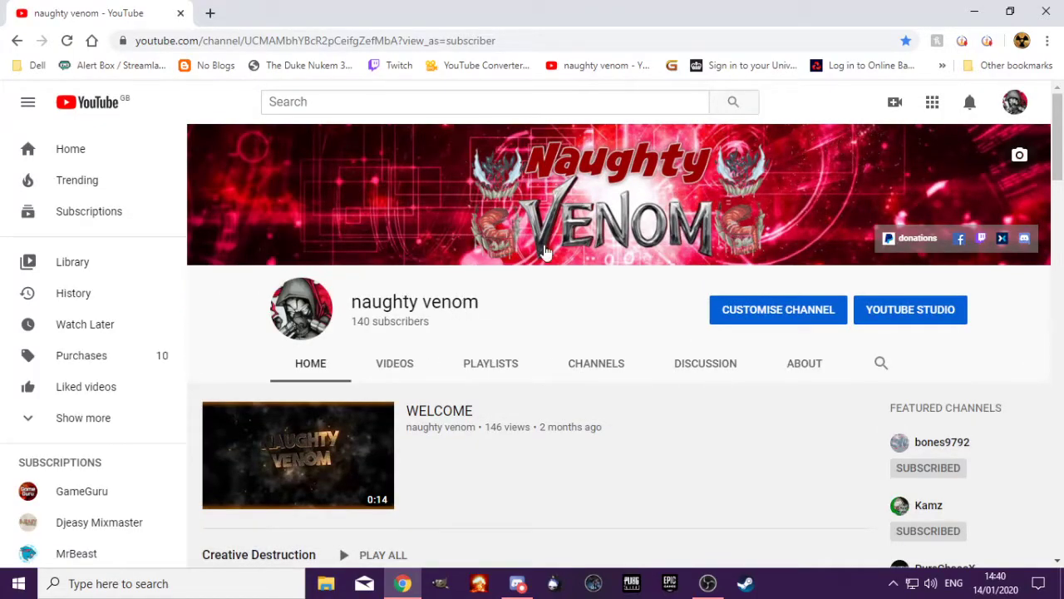
Search YouTube for "tupac mix" and open the video "Best of 2pac Hits Playlist"
click(493, 101)
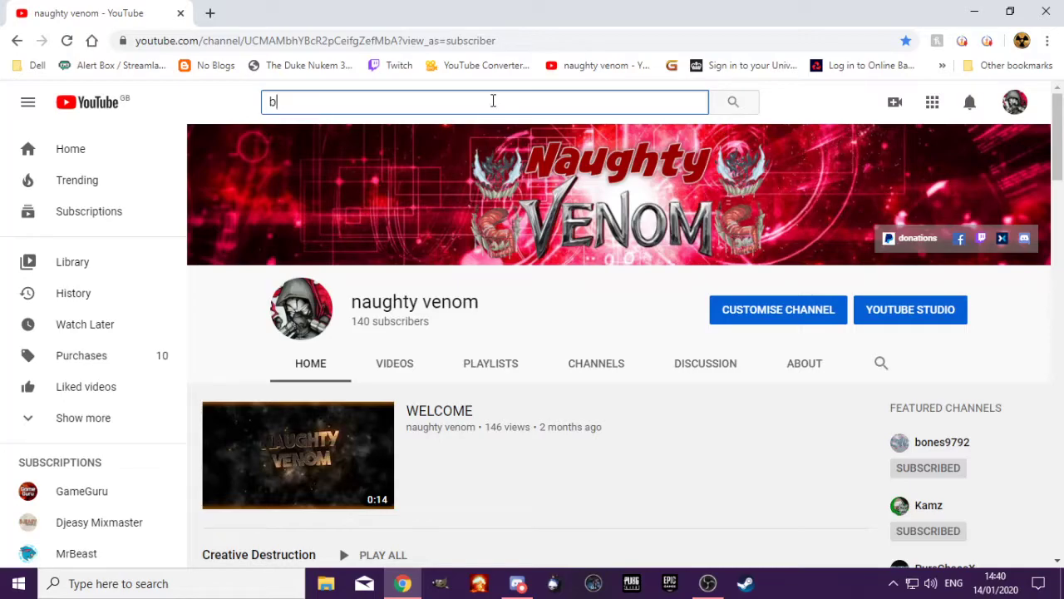
text(b)
key(BackSpace)
text(tupac)
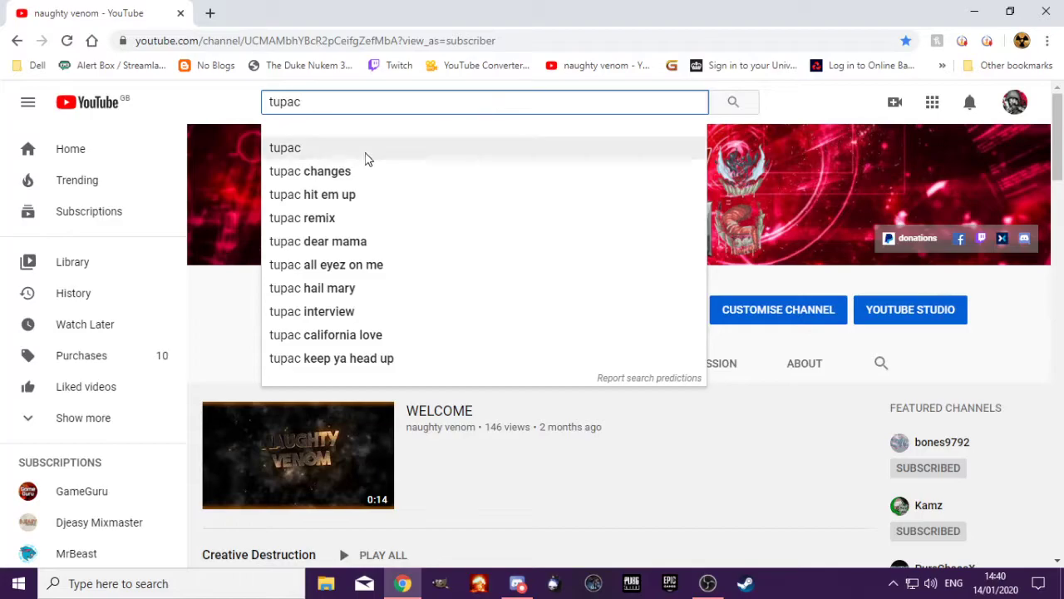
text( mix)
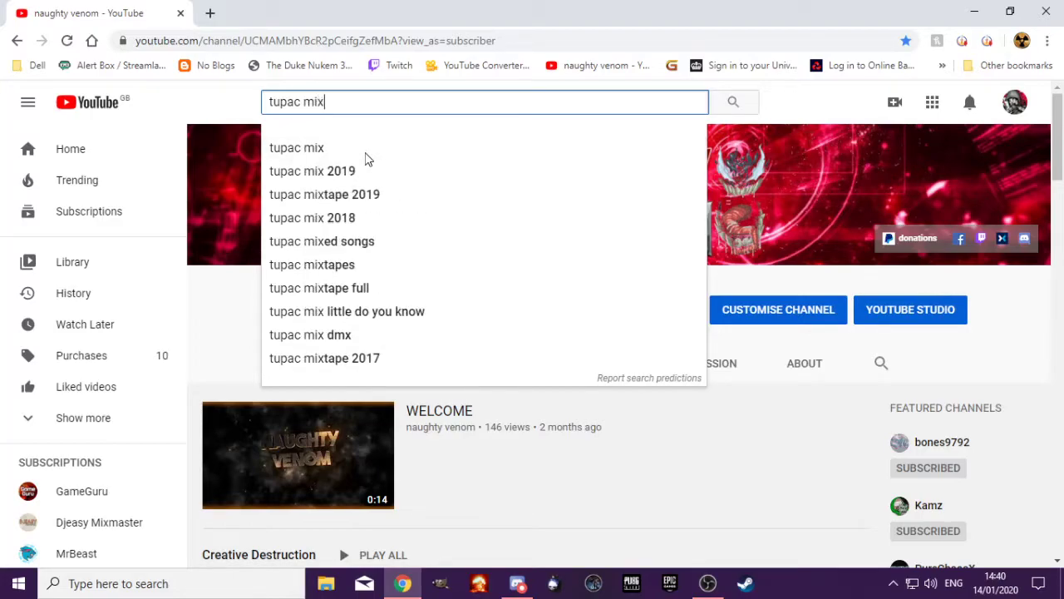
click(305, 146)
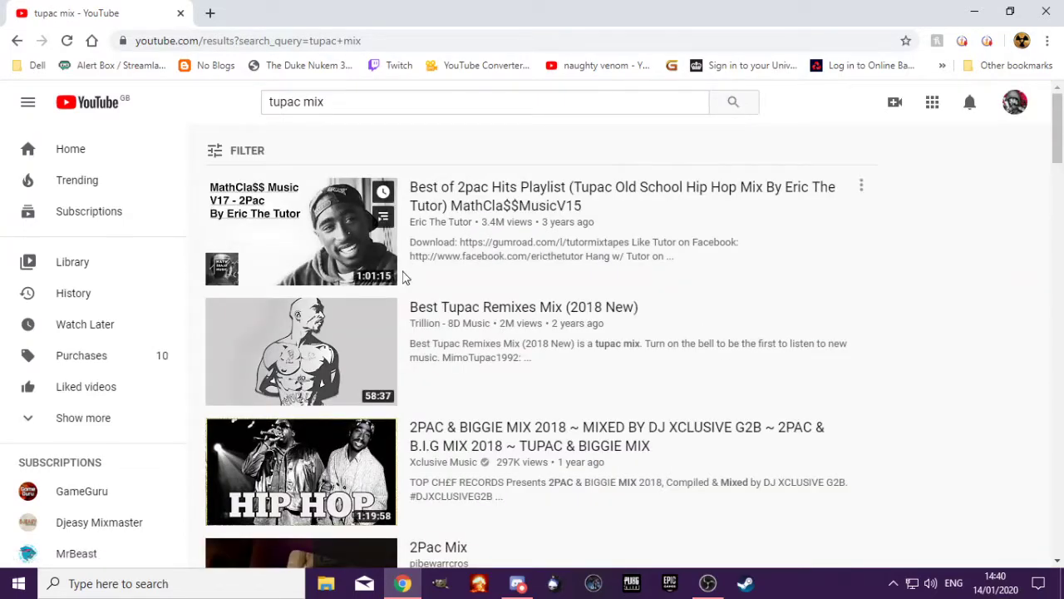
click(349, 263)
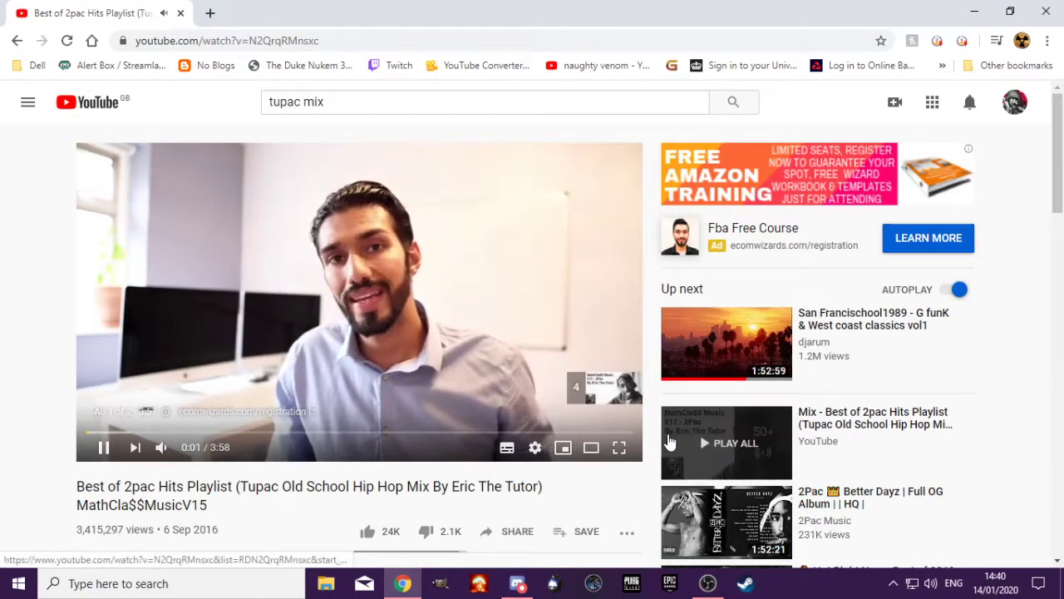
Mute the player, skip the ad and pause the video, copy the video's URL and close the Chrome window to return to OBS
click(162, 446)
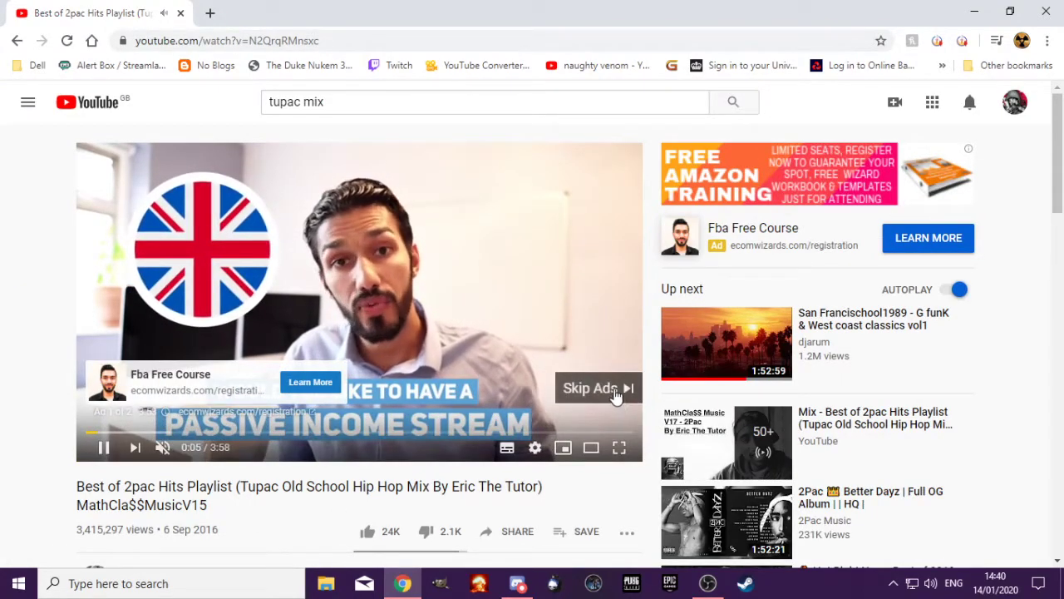
click(614, 394)
click(325, 308)
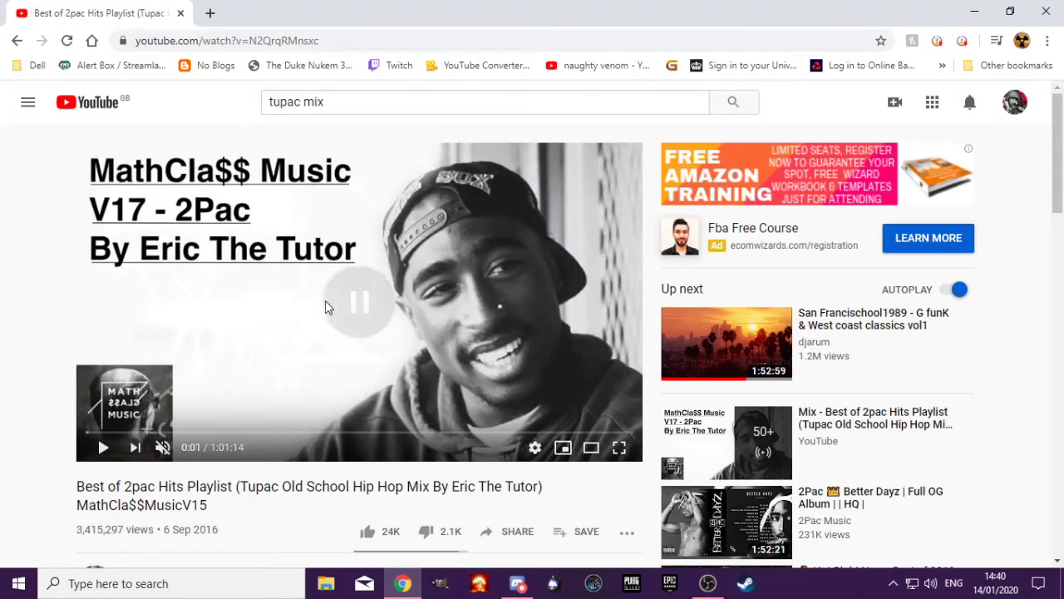
right_click(325, 308)
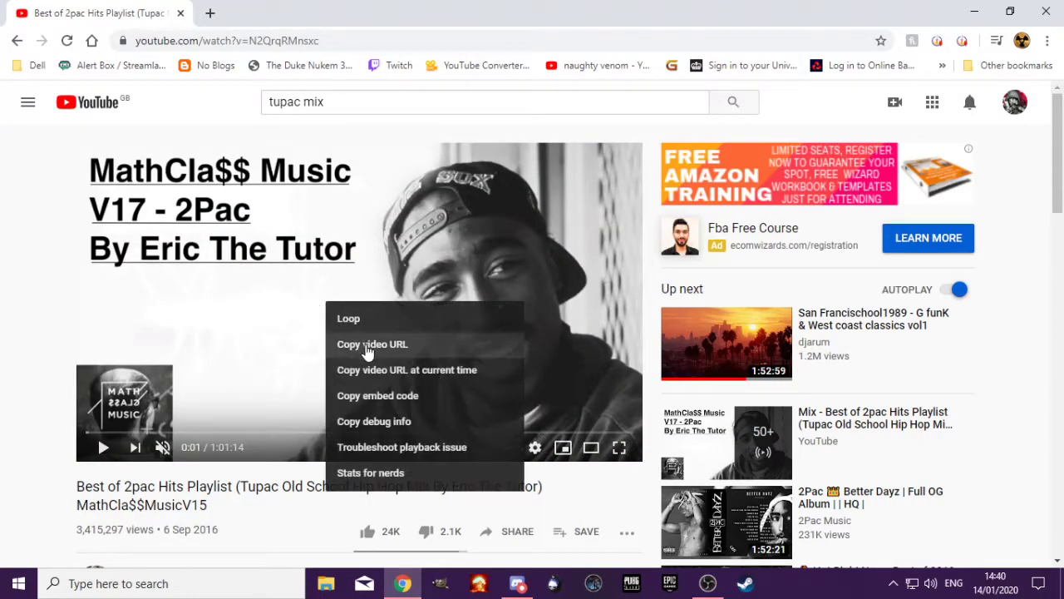
click(399, 351)
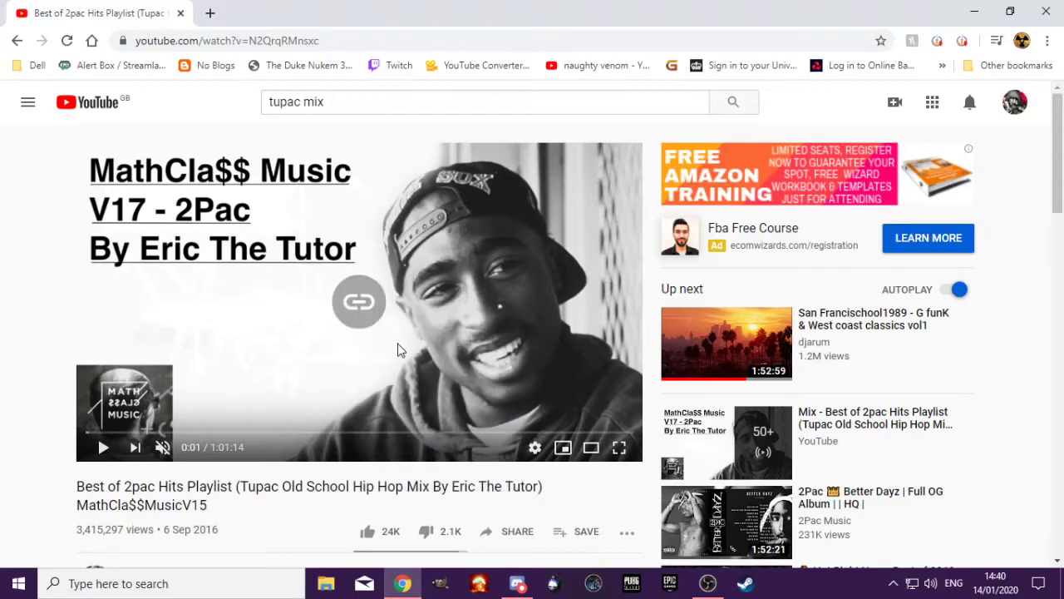
click(1038, 14)
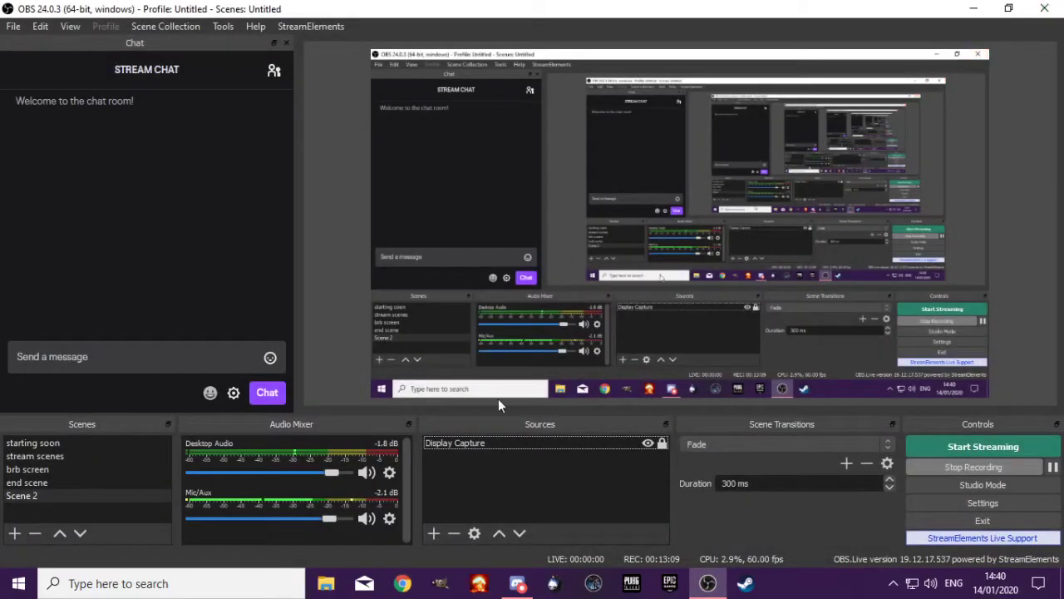
Add a new browser source named Browser 2 to Scene 2 that uses the copied YouTube video URL
click(436, 532)
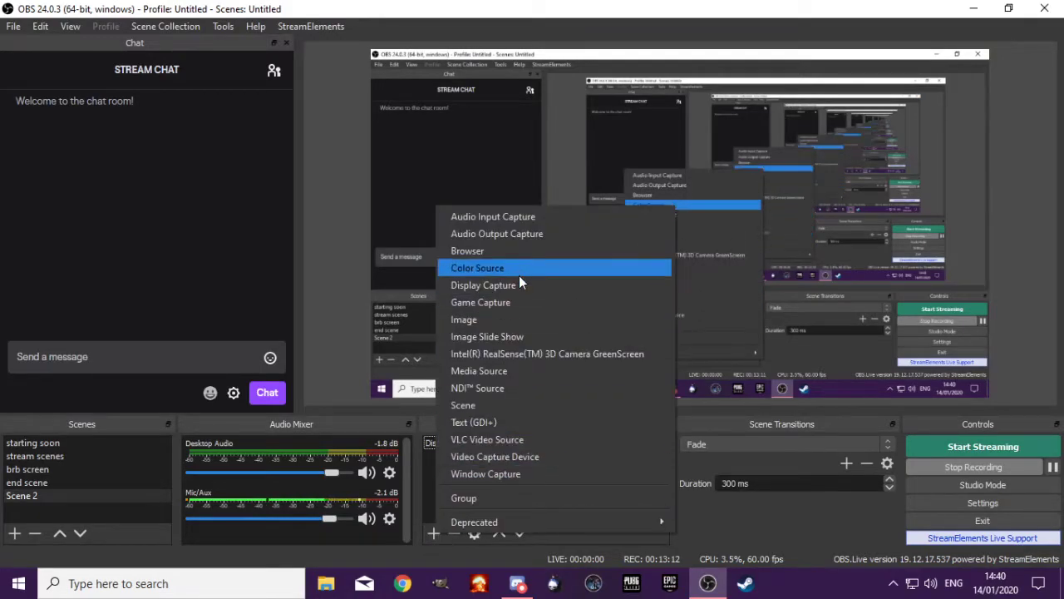
click(521, 254)
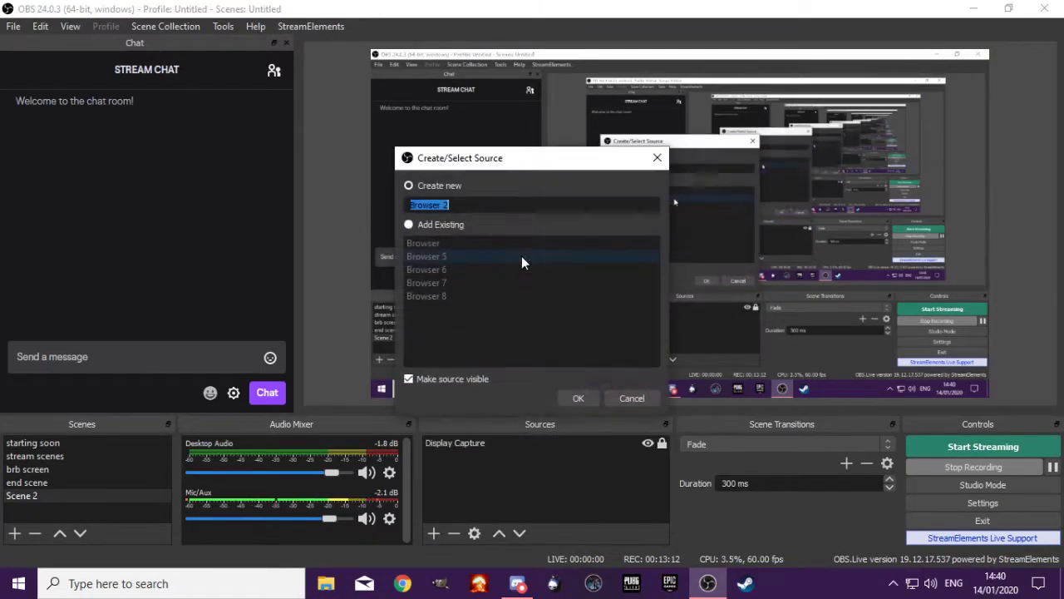
click(578, 397)
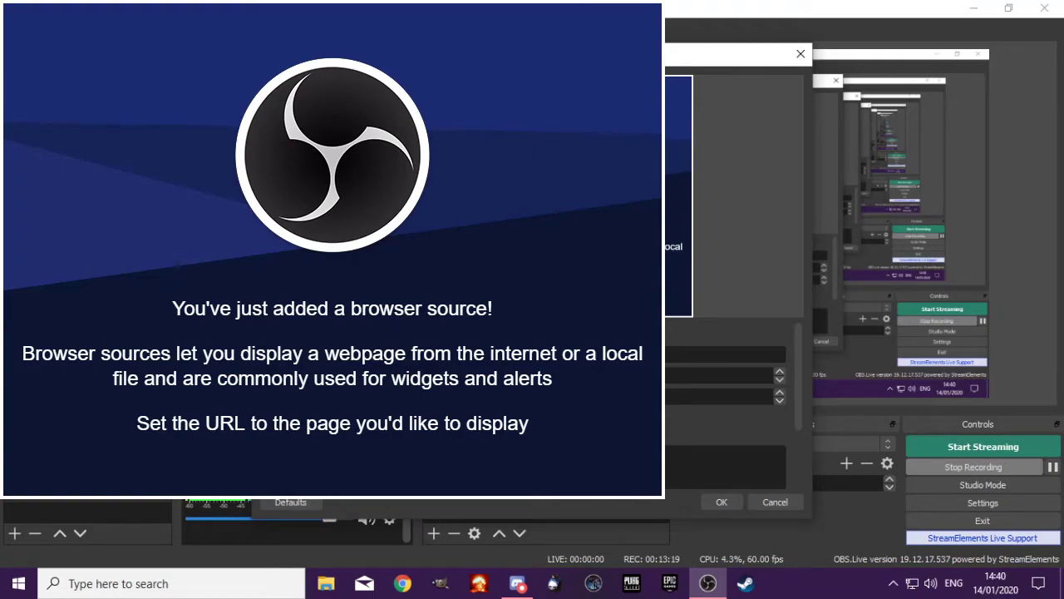
click(713, 502)
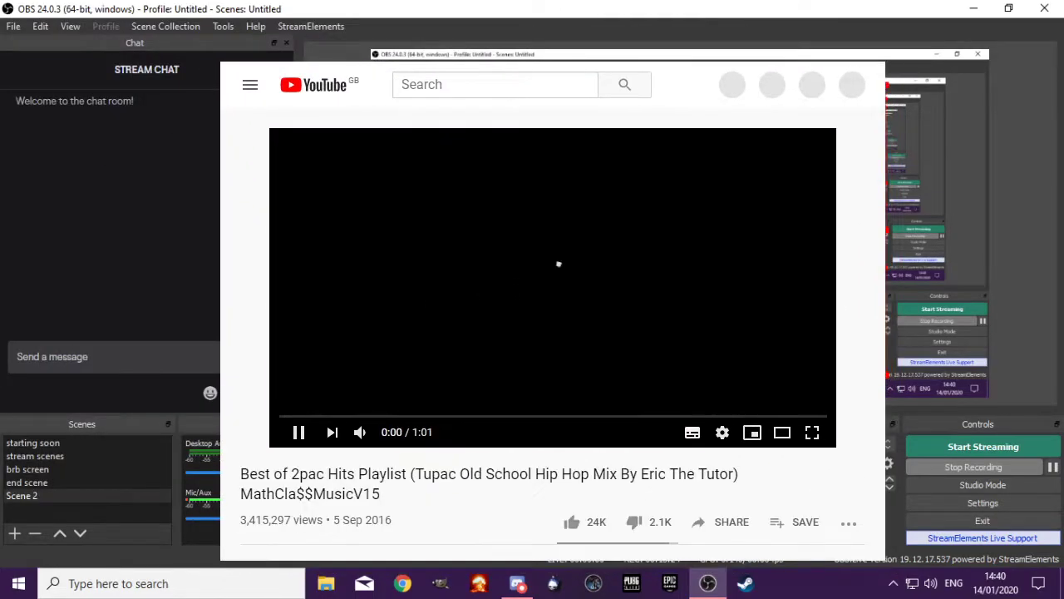
Shrink the YouTube browser source and move it toward the canvas's upper-left corner, hiding and locking it in the source list
drag(887, 377, 849, 347)
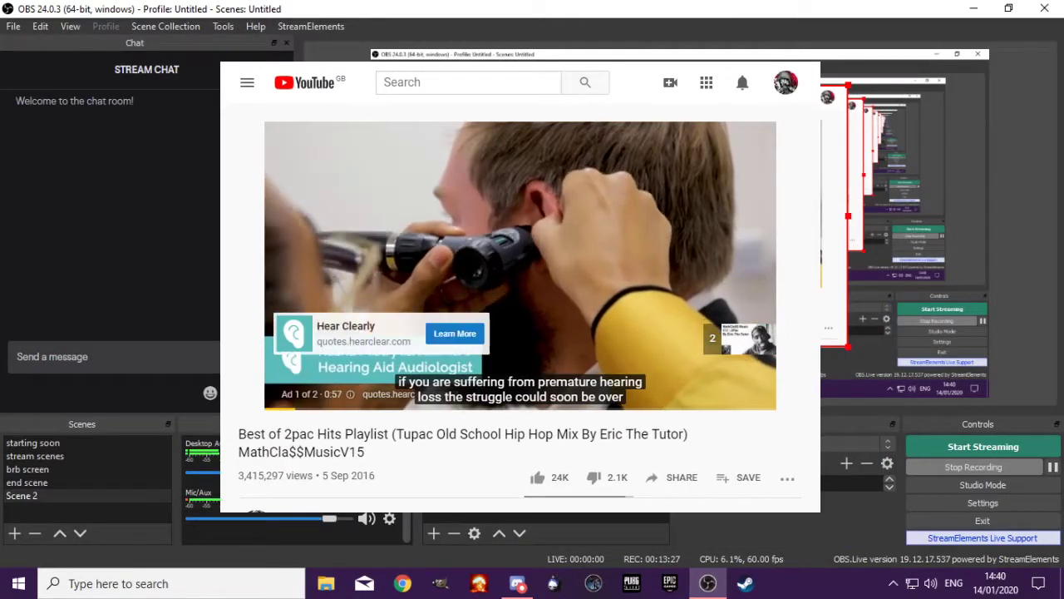
drag(690, 241, 595, 184)
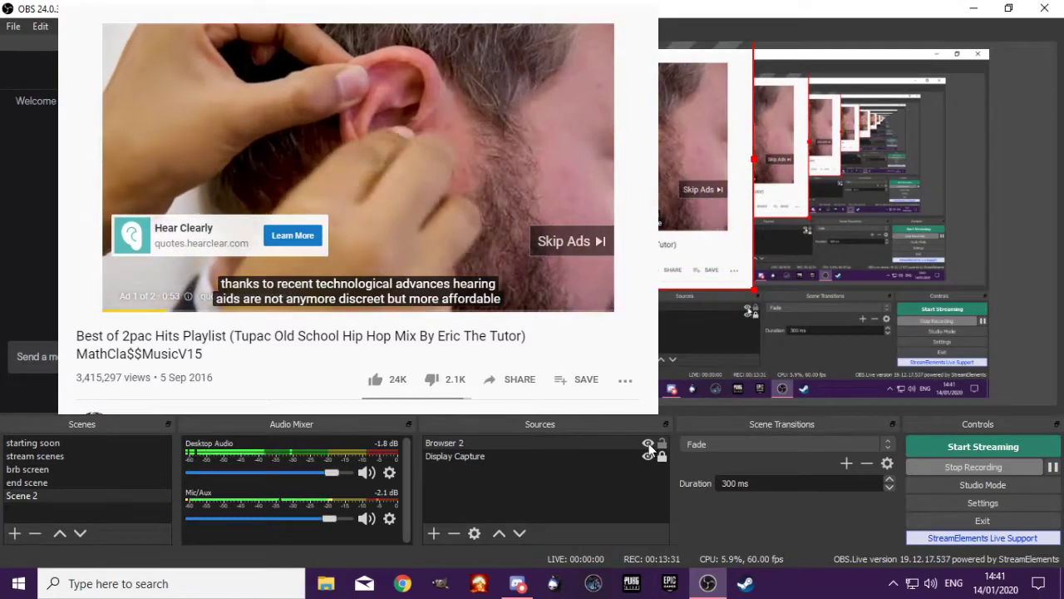
click(648, 443)
click(661, 443)
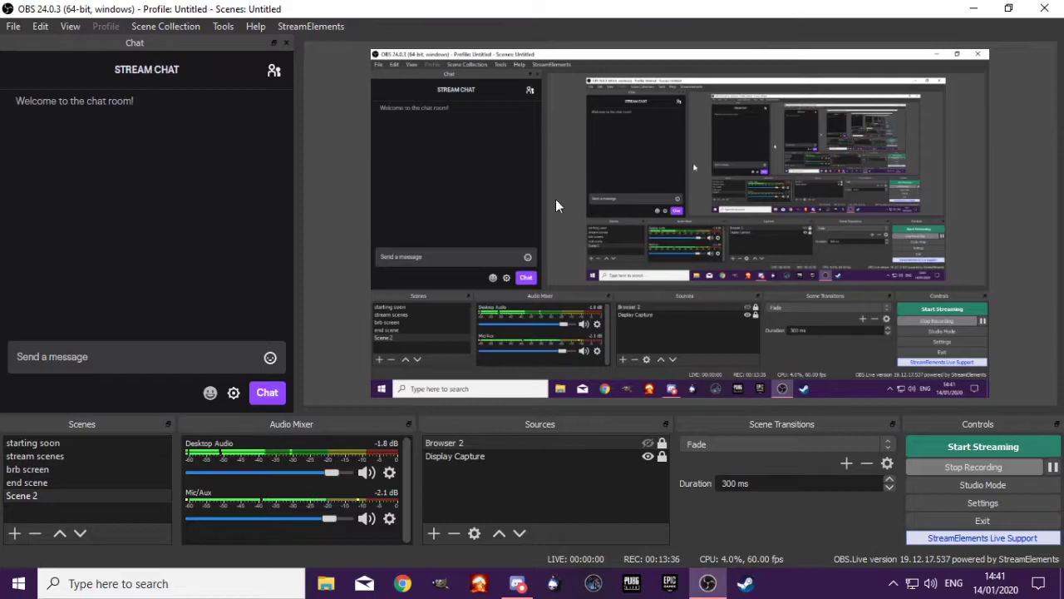
Open the interaction window for Browser 2, skip the ad and try moving the window off the screen and back
right_click(460, 442)
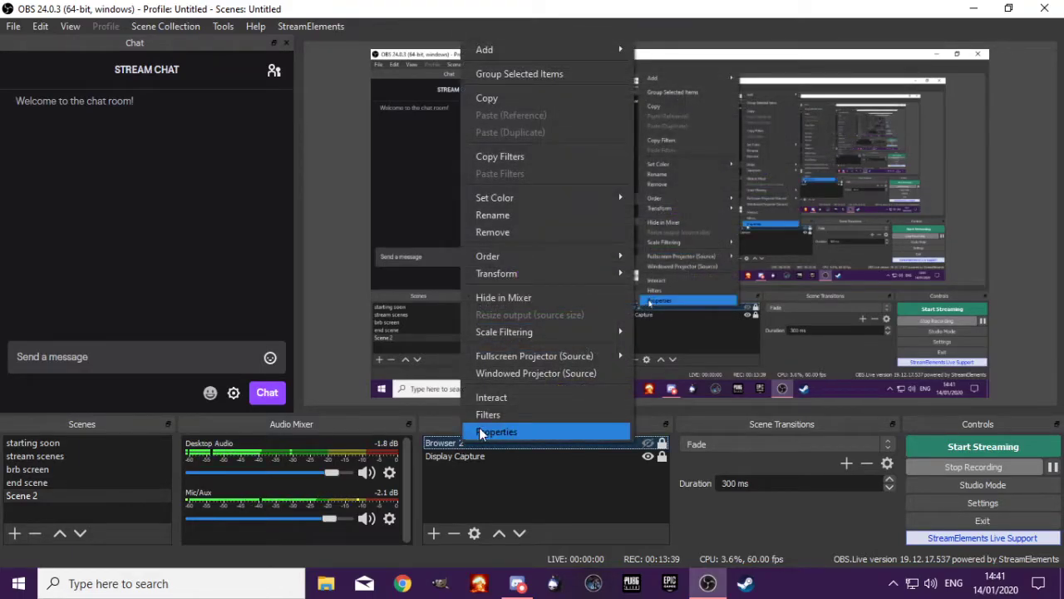
click(498, 402)
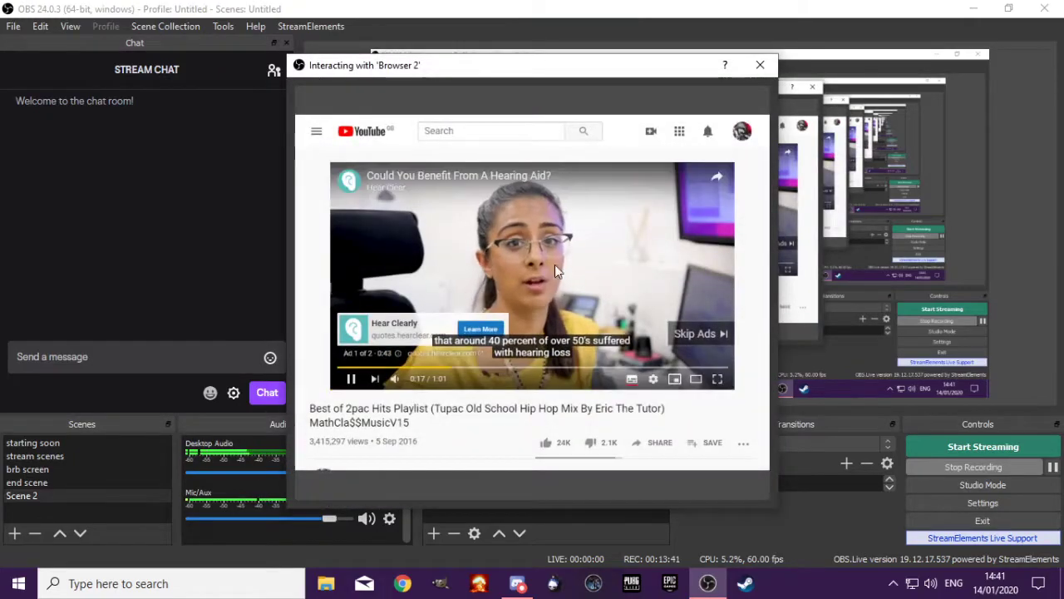
click(701, 333)
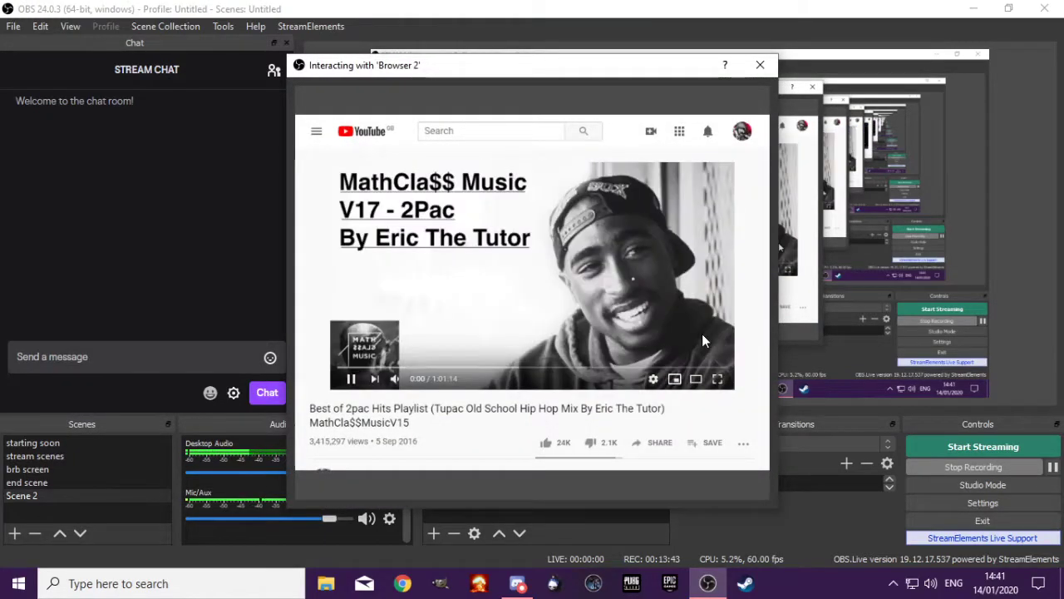
drag(567, 75, 640, 77)
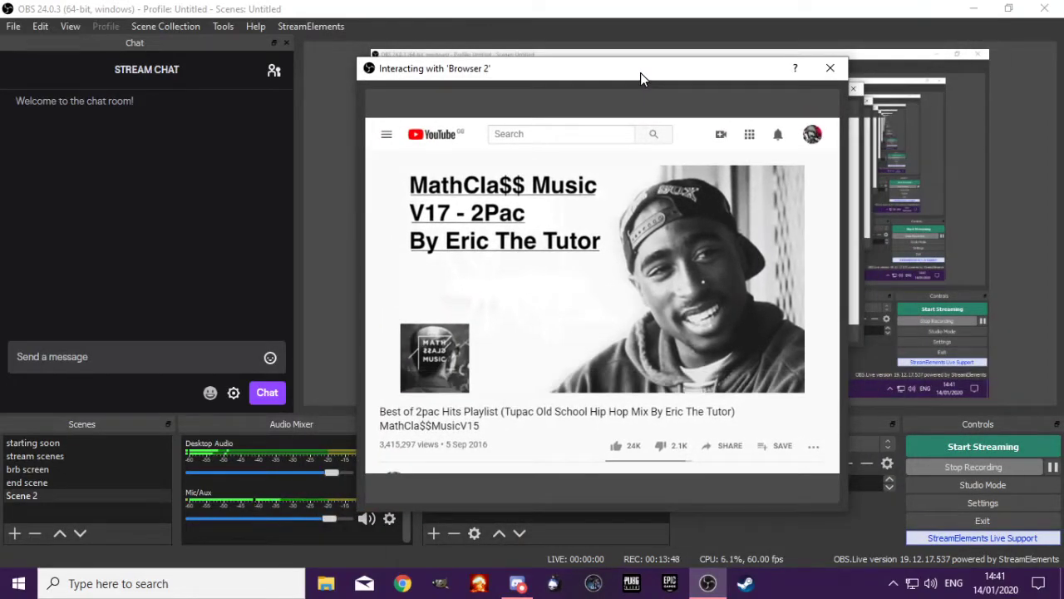
drag(641, 73, 0, 77)
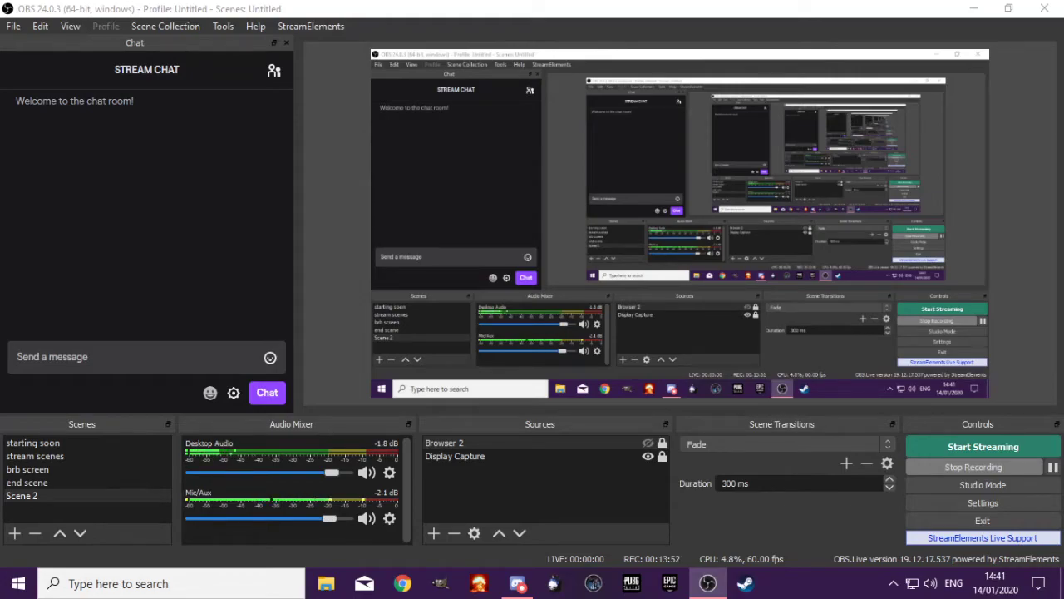
drag(0, 77, 669, 76)
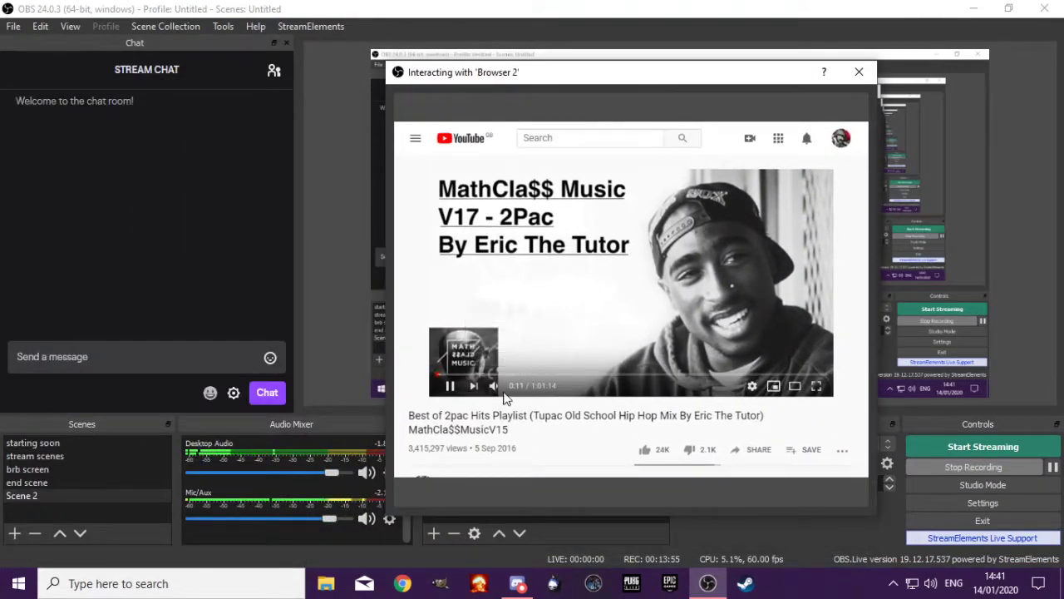
Seek the video to about 4:32, pause it and try its volume slider, closing the interaction window when finished
click(464, 375)
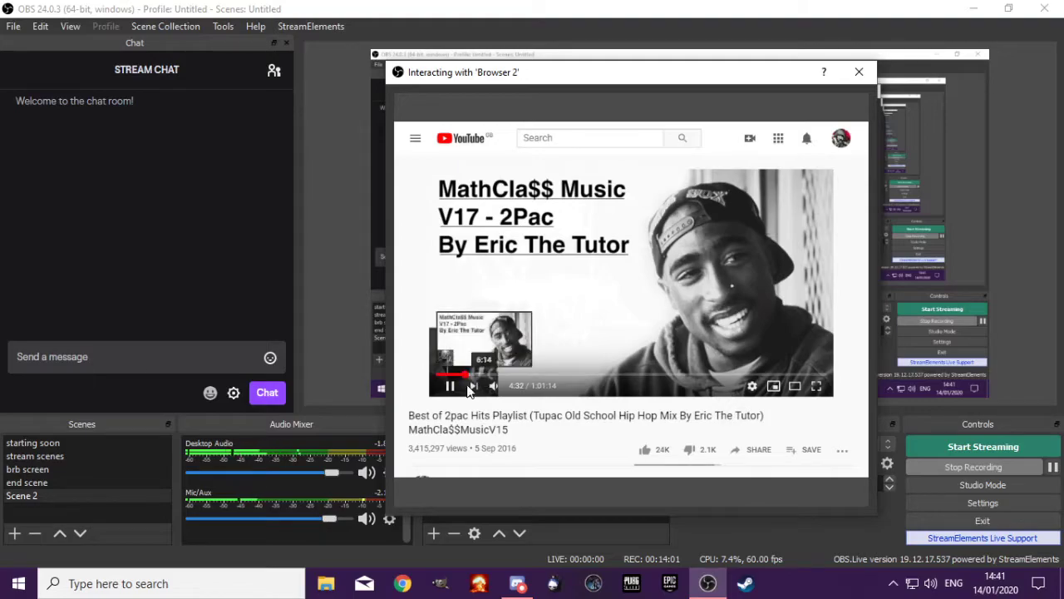
click(449, 387)
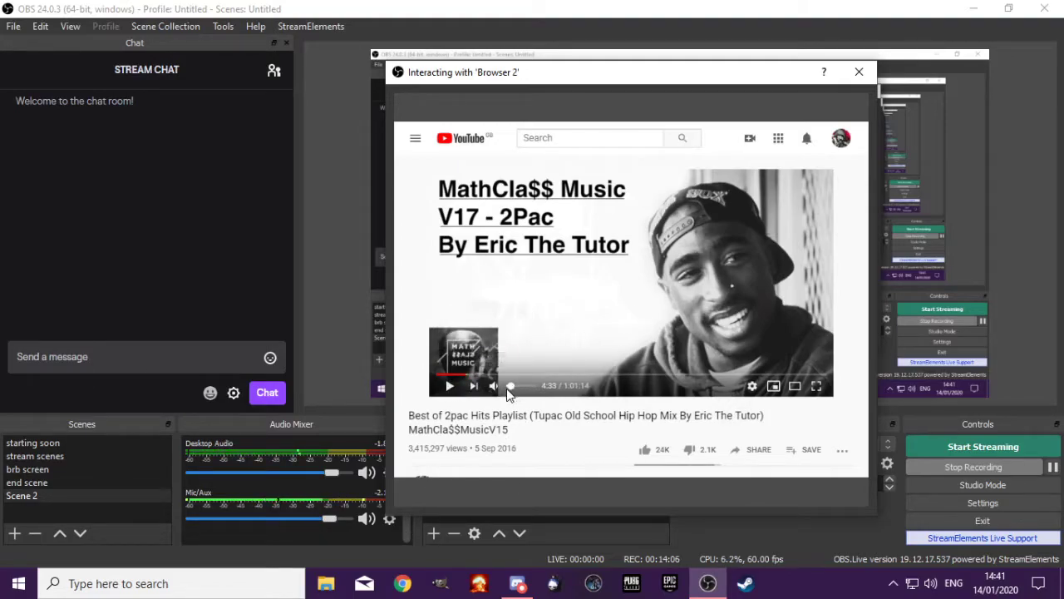
mouse_move(513, 389)
mouse_down()
mouse_move(535, 389)
mouse_move(512, 389)
mouse_up()
click(871, 75)
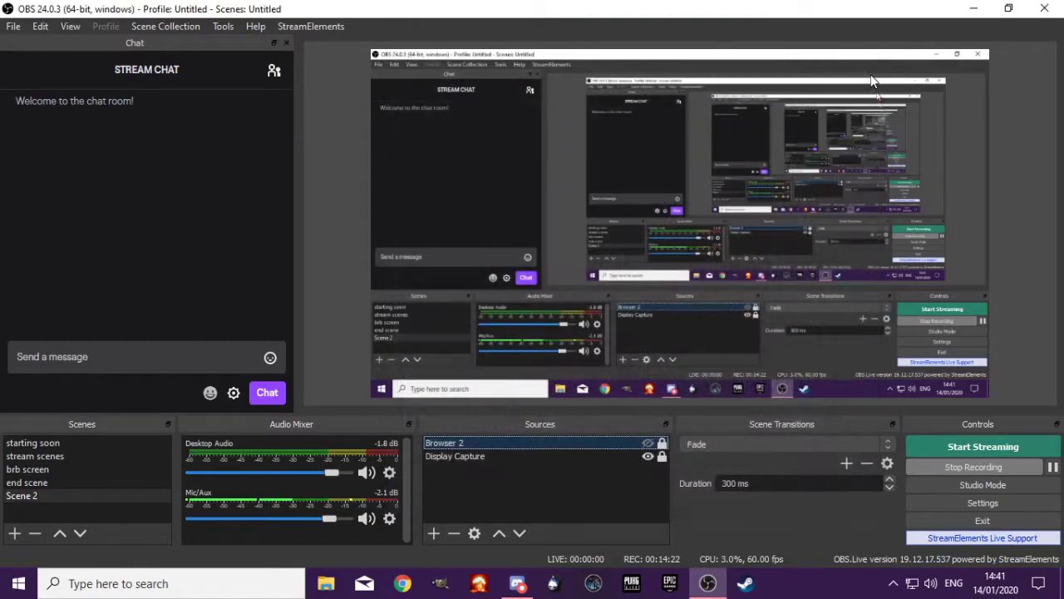
Show and unlock Browser 2, shrink it into the canvas's lower-right corner and lock it again
click(648, 444)
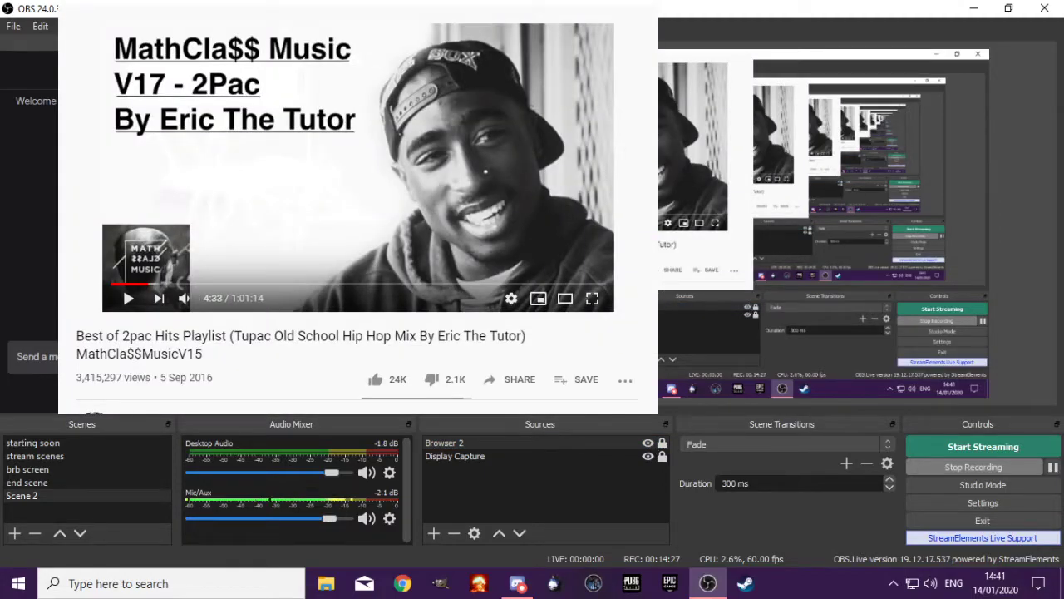
click(663, 443)
drag(607, 224, 828, 323)
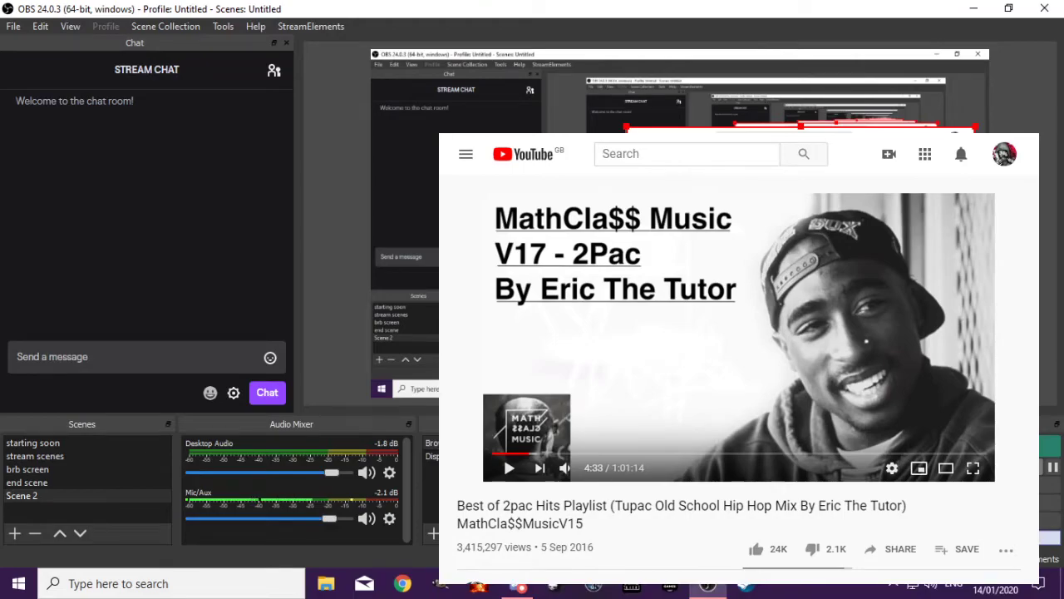
drag(624, 127, 863, 323)
drag(916, 346, 930, 349)
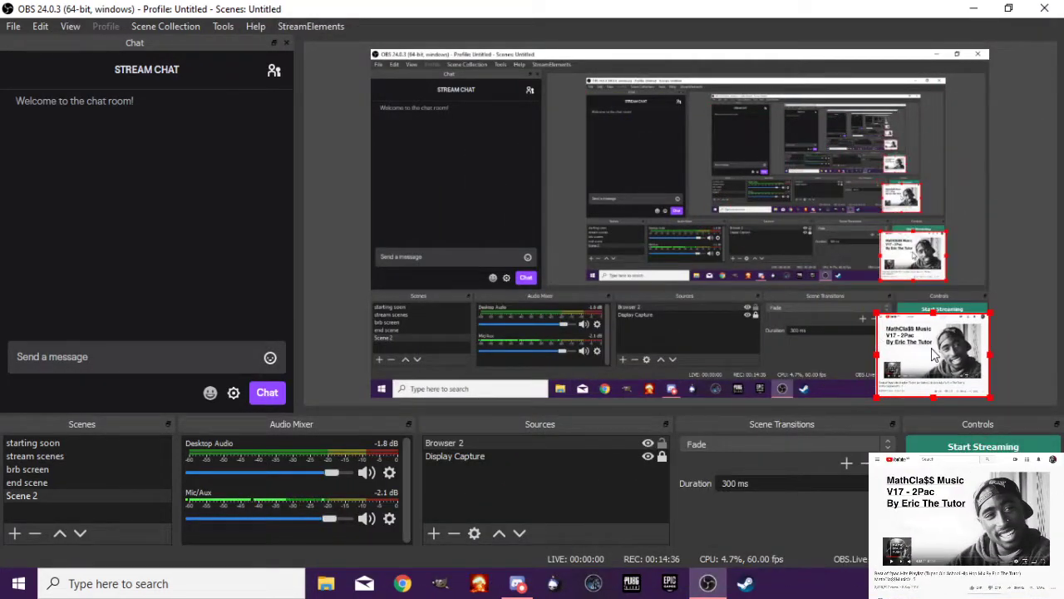
click(663, 444)
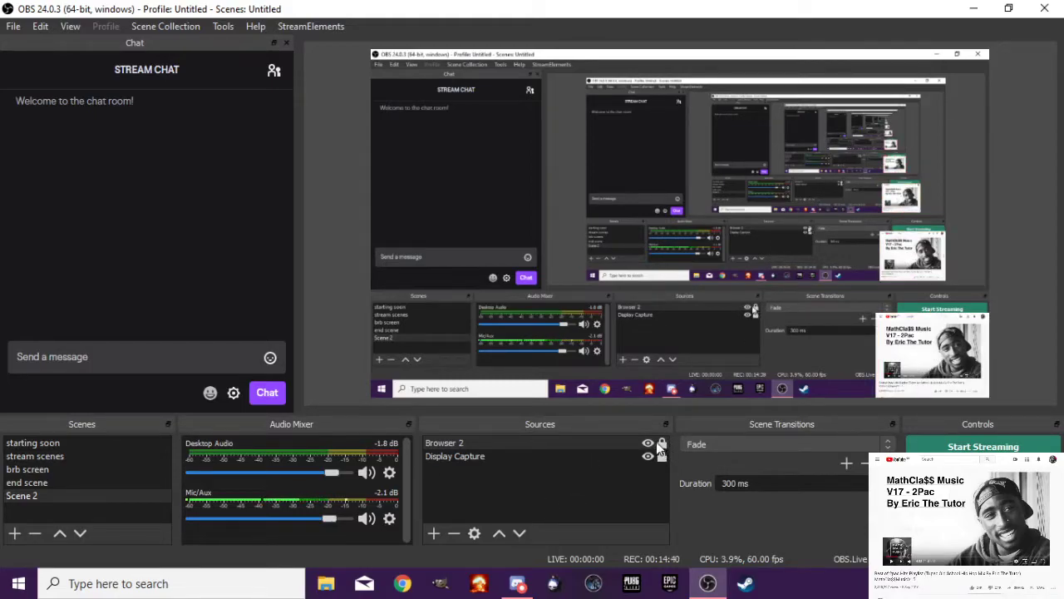
Toggle Browser 2's visibility off and on twice and remove the source from Scene 2
click(649, 442)
click(650, 442)
click(649, 442)
click(649, 443)
click(483, 443)
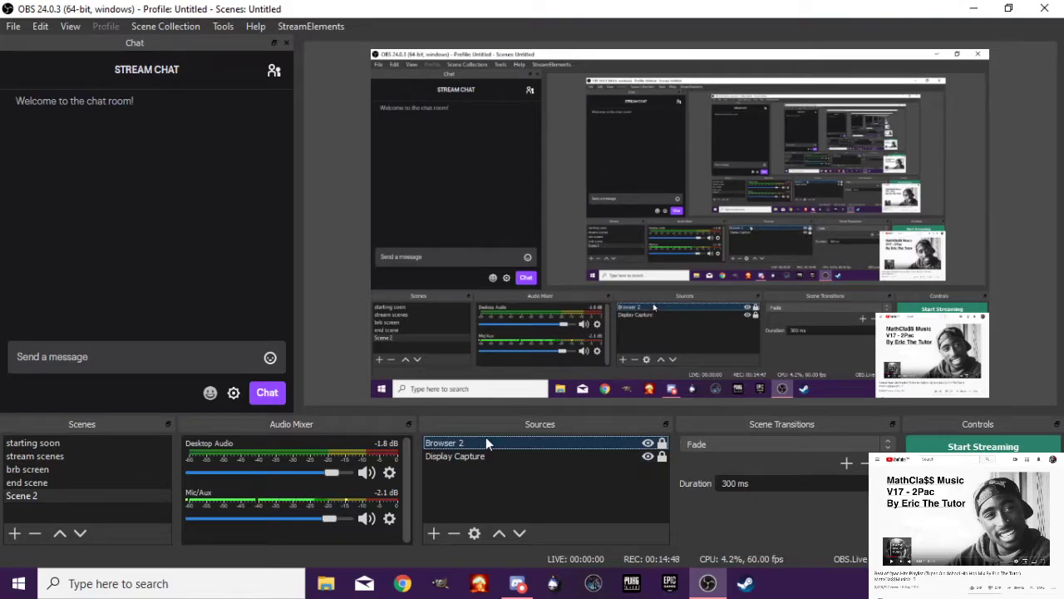
key(Delete)
click(575, 313)
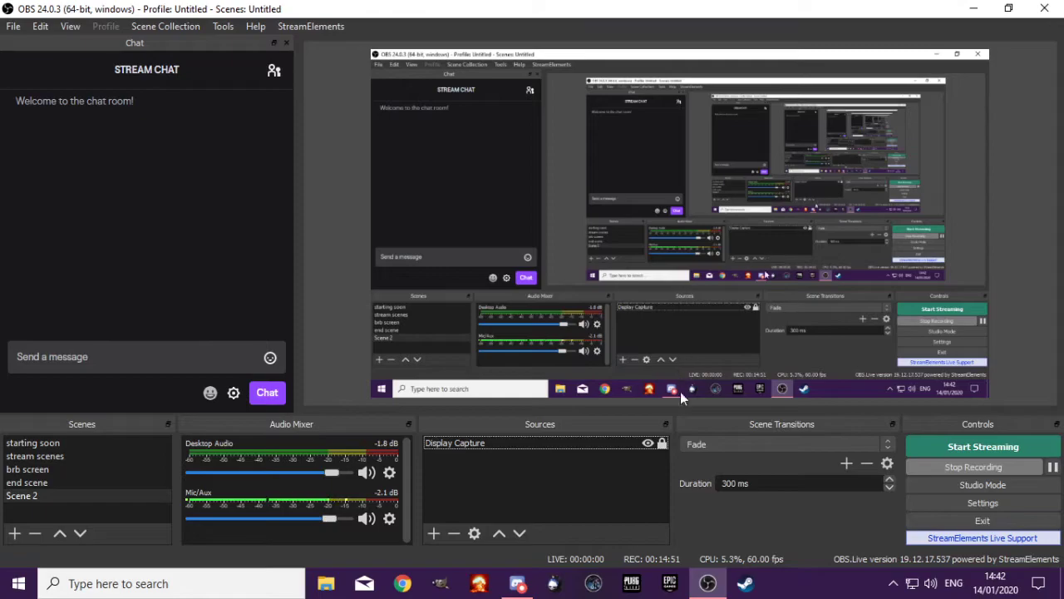
Add an NDI Source to Scene 2, check its source name choices and remove the source again
click(434, 532)
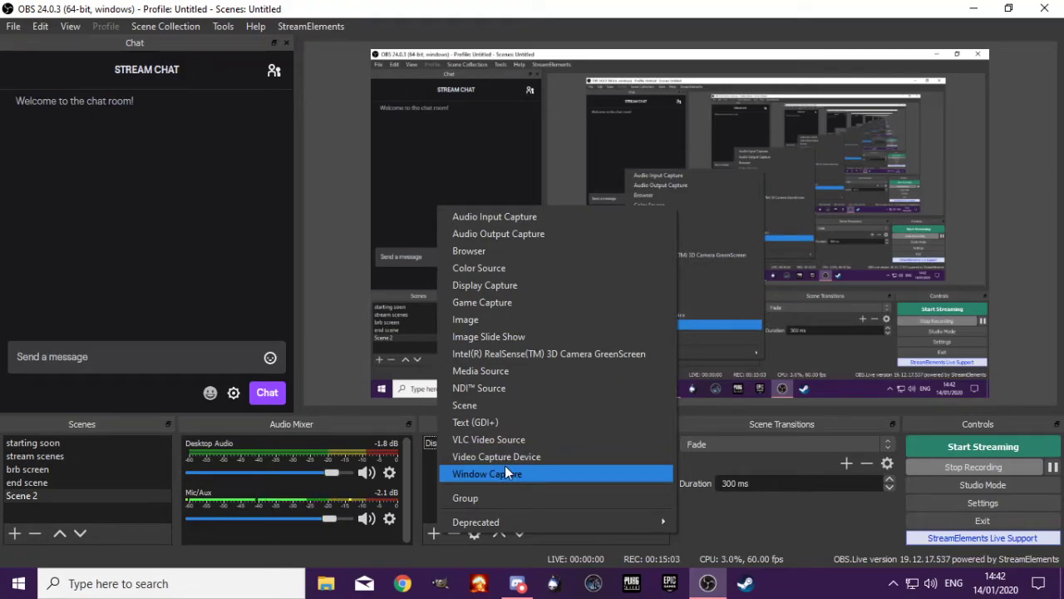
click(518, 388)
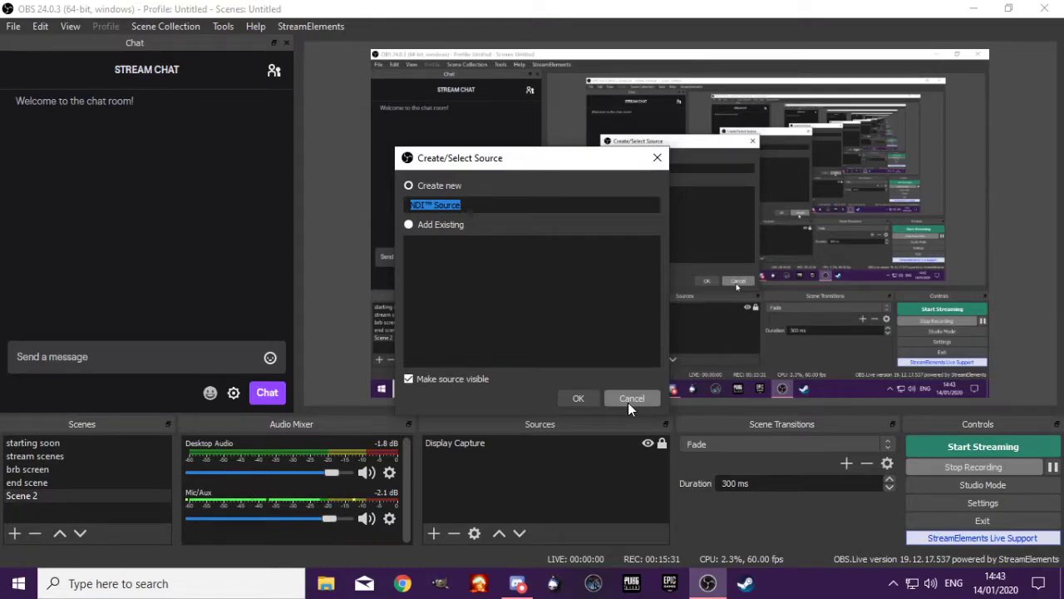
click(589, 396)
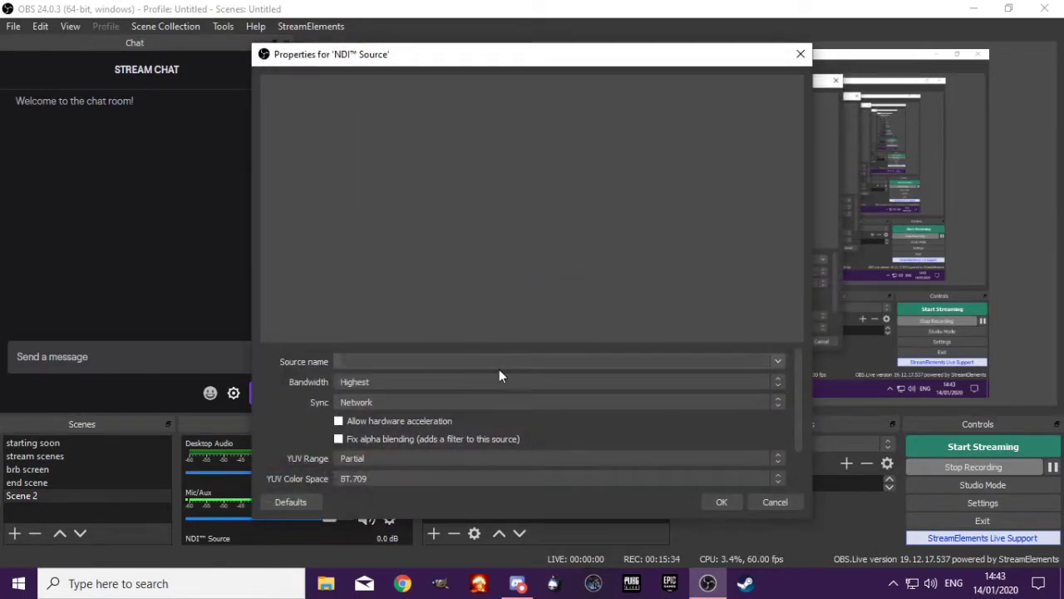
click(778, 362)
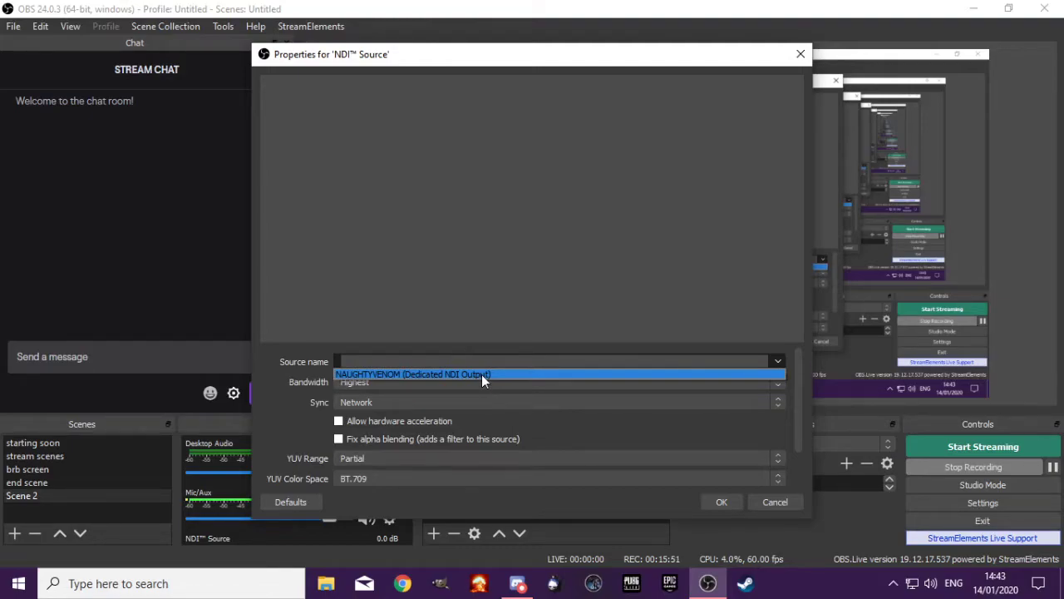
click(750, 503)
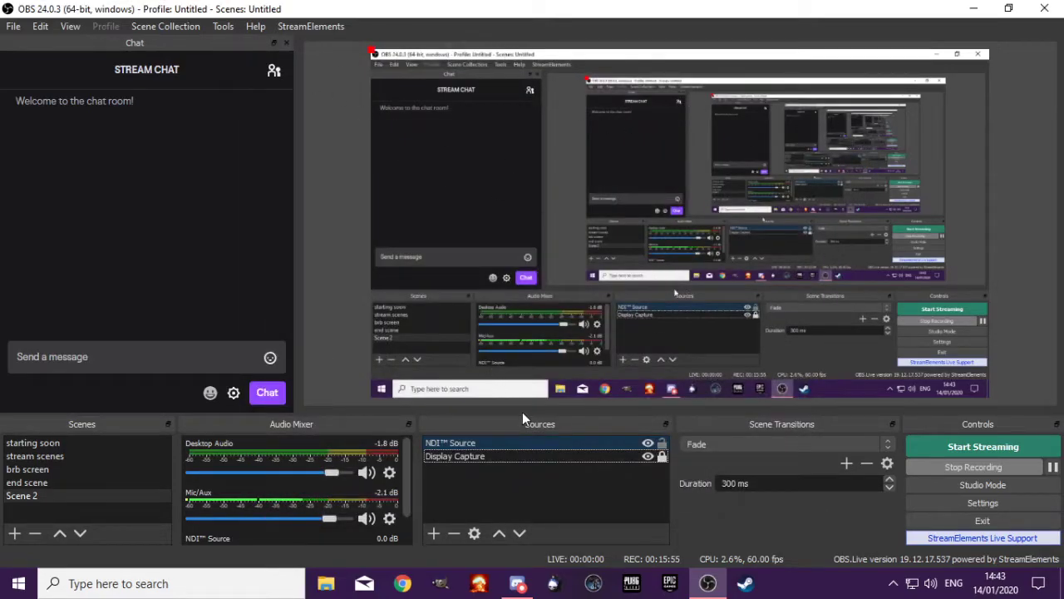
key(Delete)
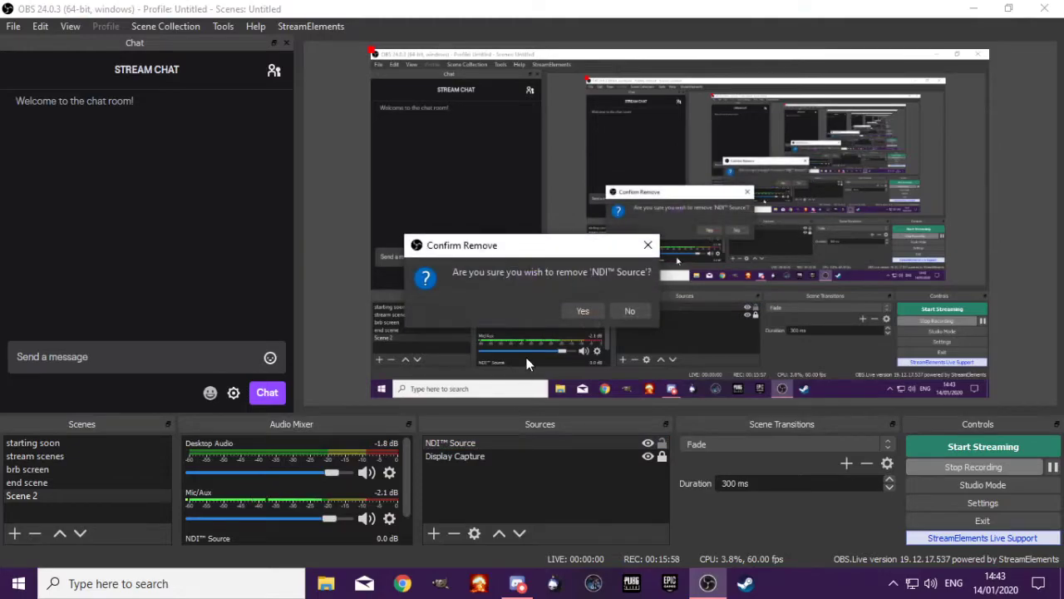
click(593, 316)
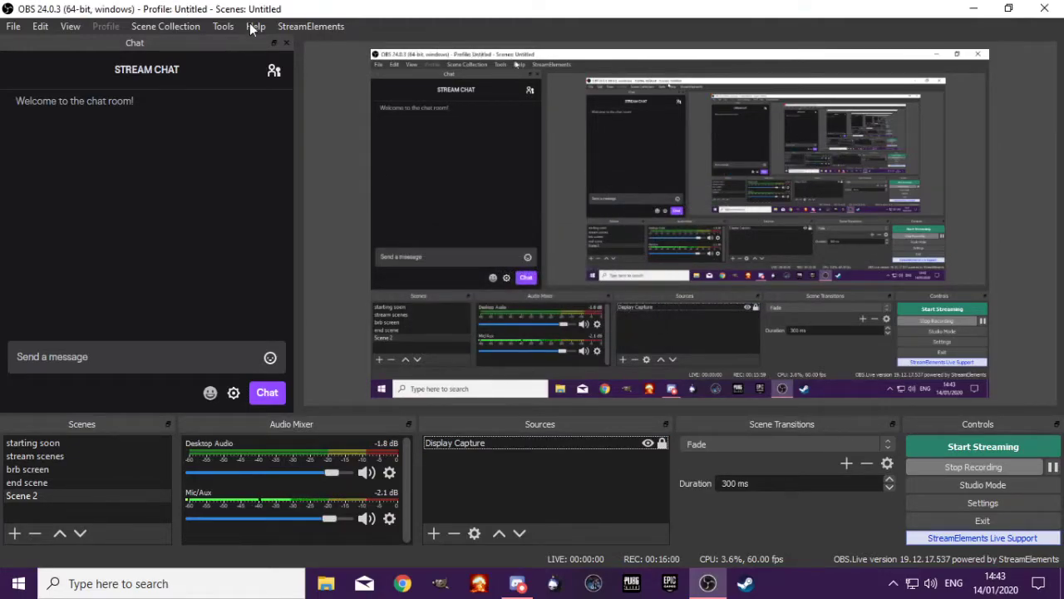
Open the NDI Output settings, try Main Output on and off, and close the settings
click(223, 27)
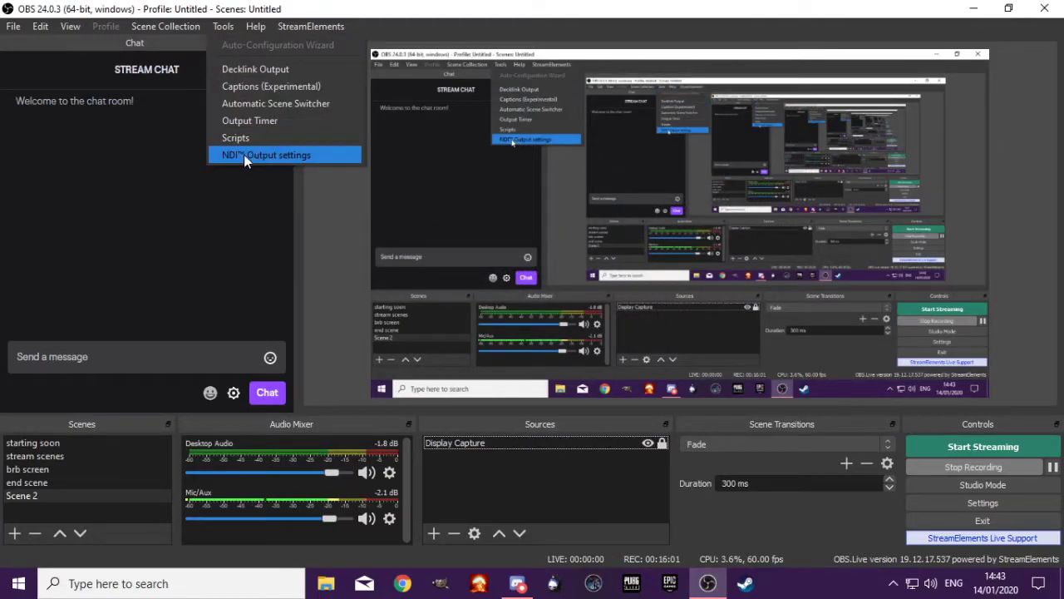
click(284, 152)
click(379, 237)
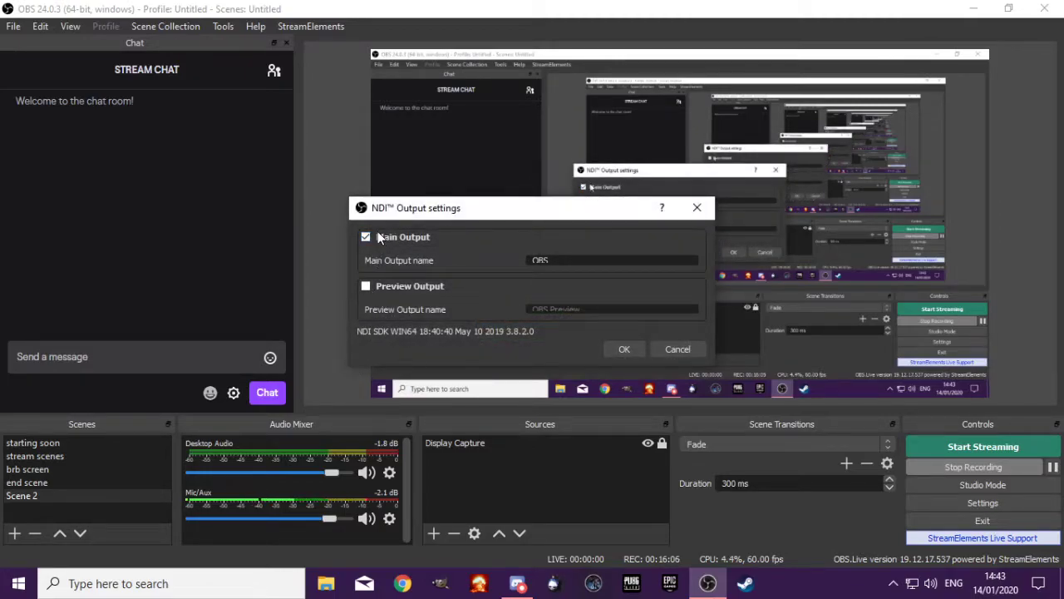
click(417, 236)
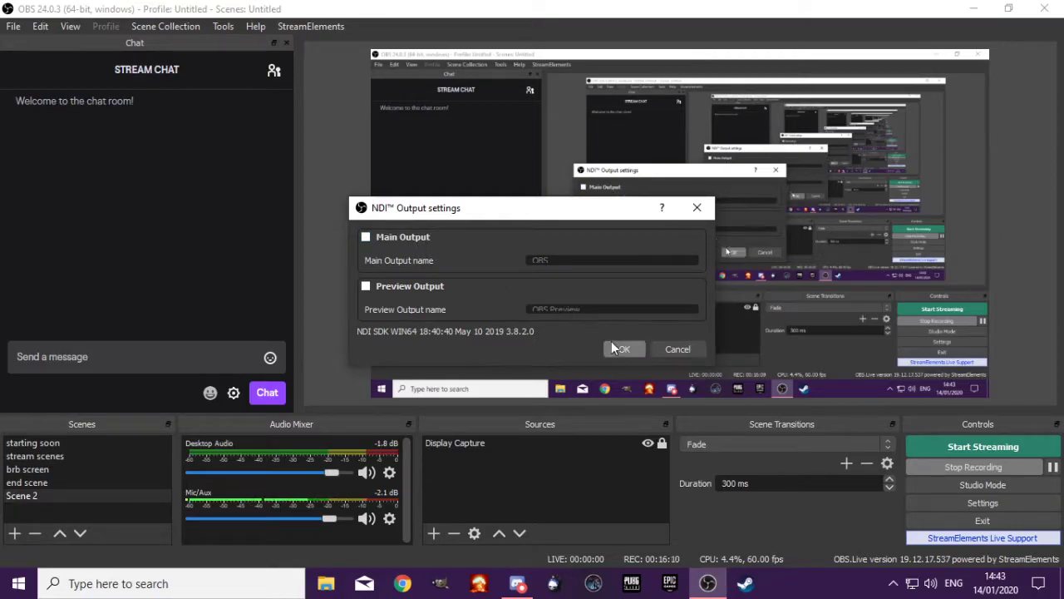
click(676, 350)
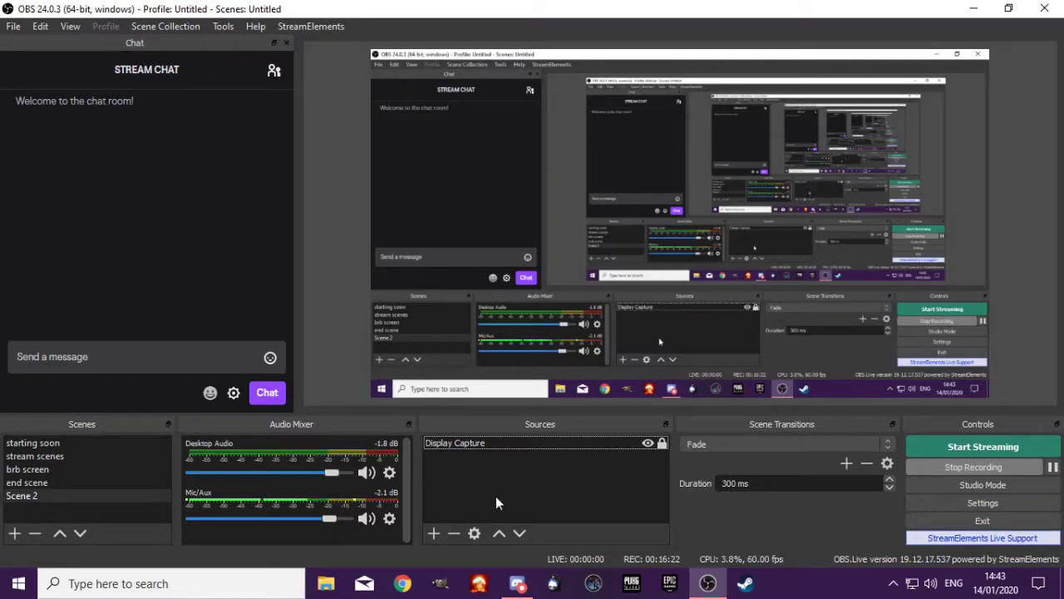
Add a new image source named Image 3 to Scene 2 using the gothim file from Pictures
click(433, 533)
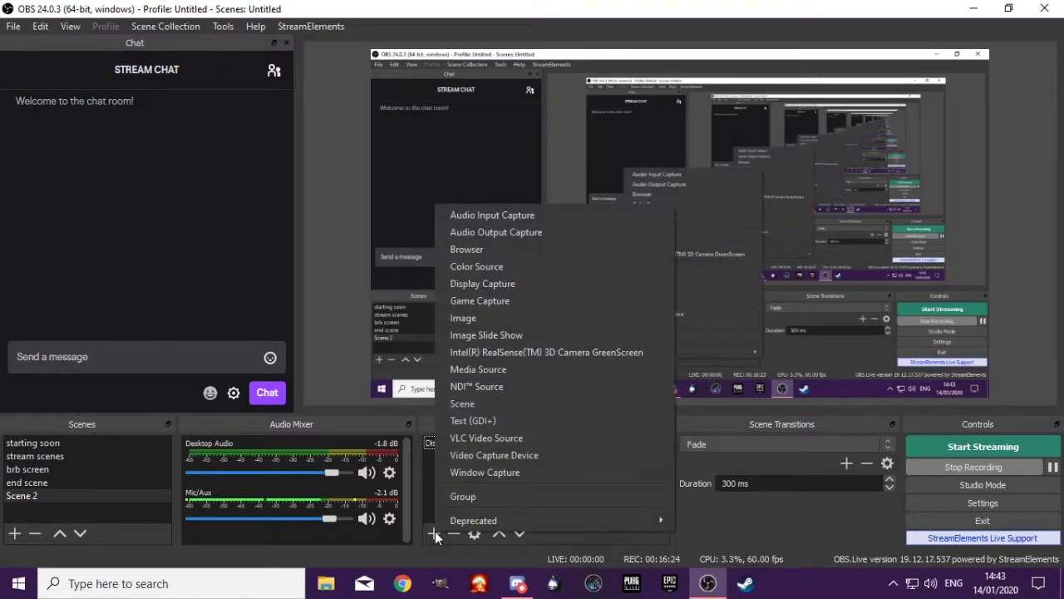
click(491, 317)
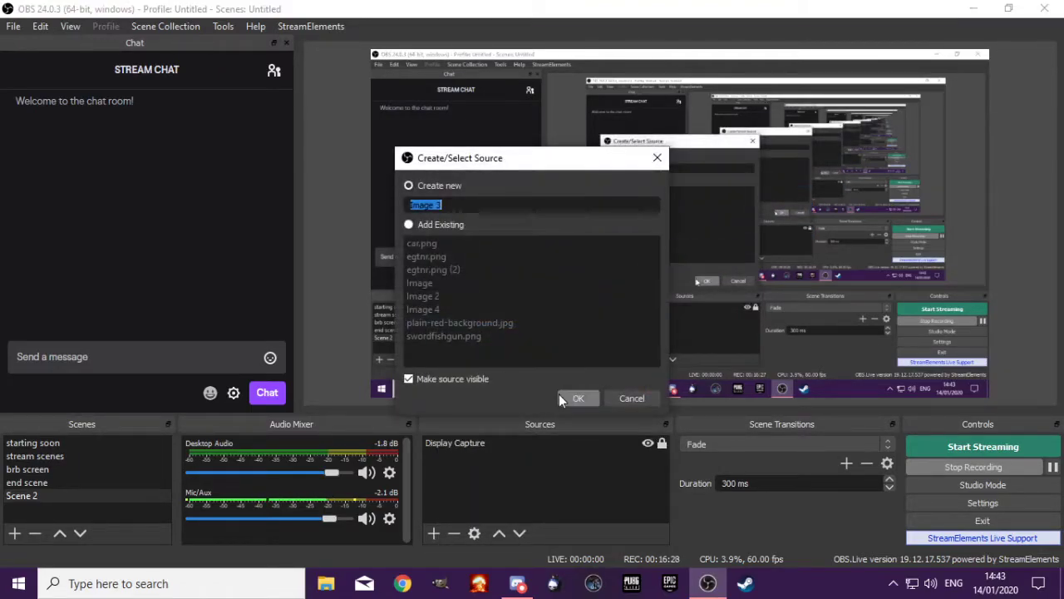
click(575, 397)
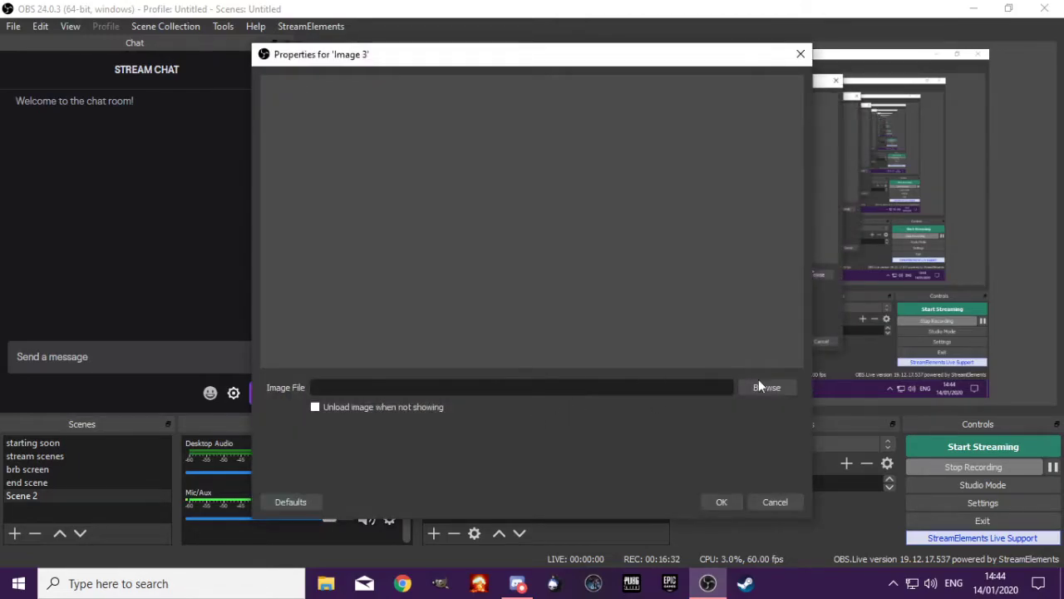
click(760, 387)
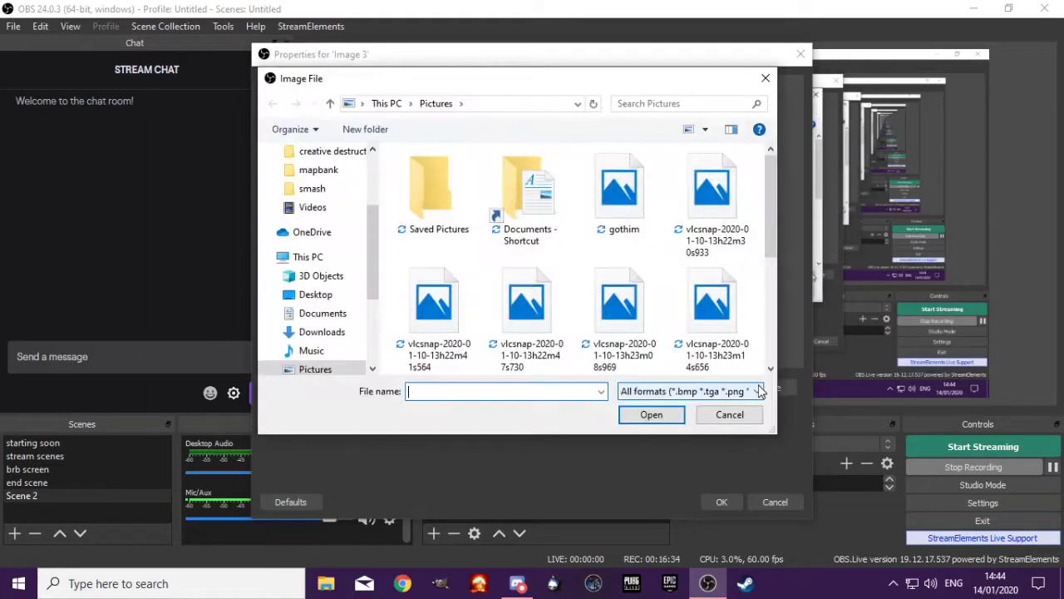
click(619, 192)
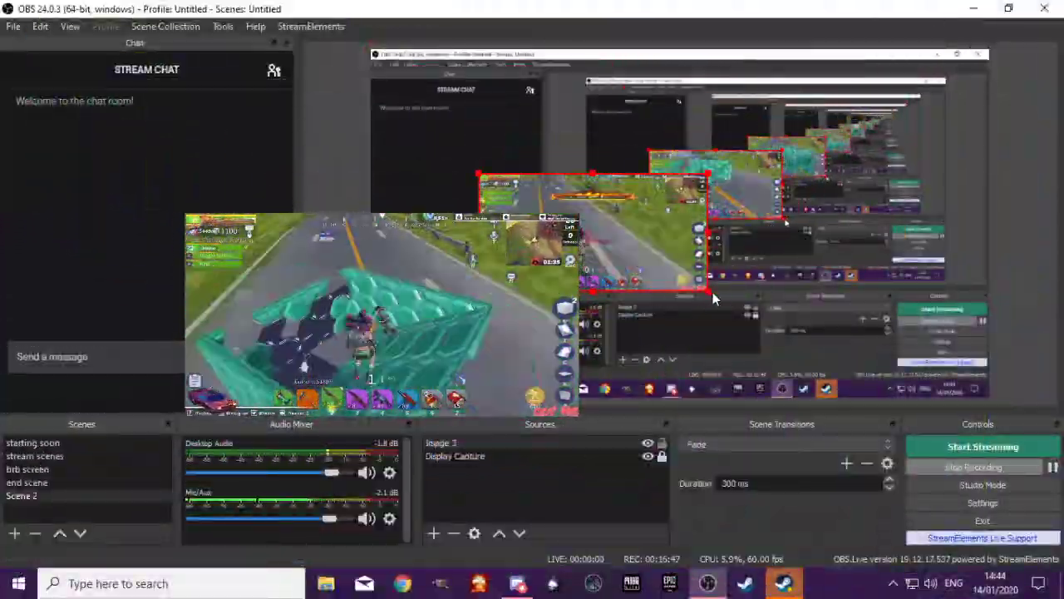
Shrink the Image 3 source on the canvas, move it lower and try resizing it from its upper-right corner
drag(708, 291, 637, 283)
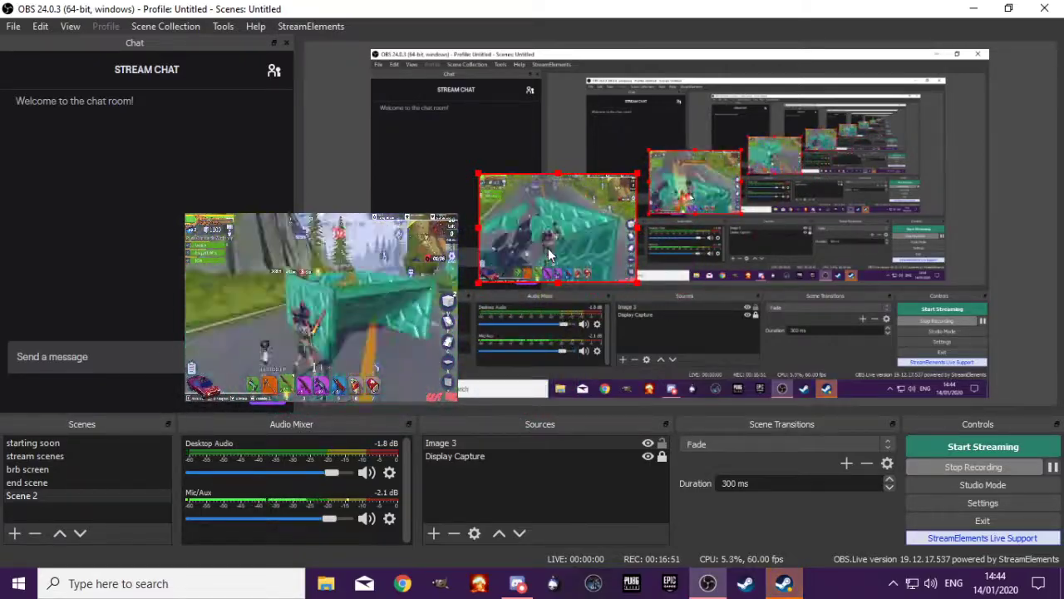
drag(548, 247, 579, 343)
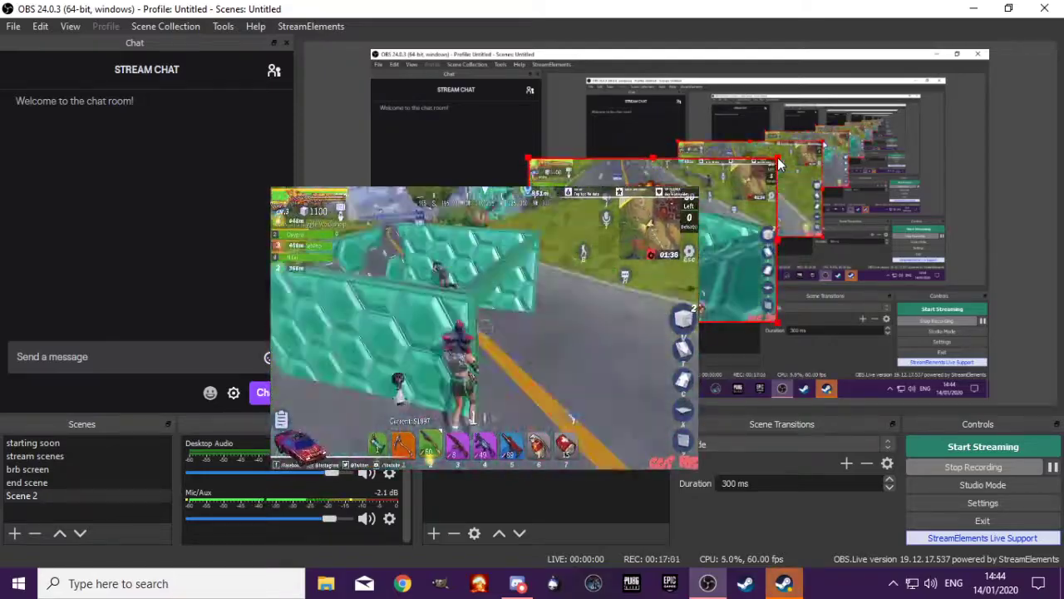
drag(691, 206, 690, 208)
Remove the Image 3 source from Scene 2
click(516, 443)
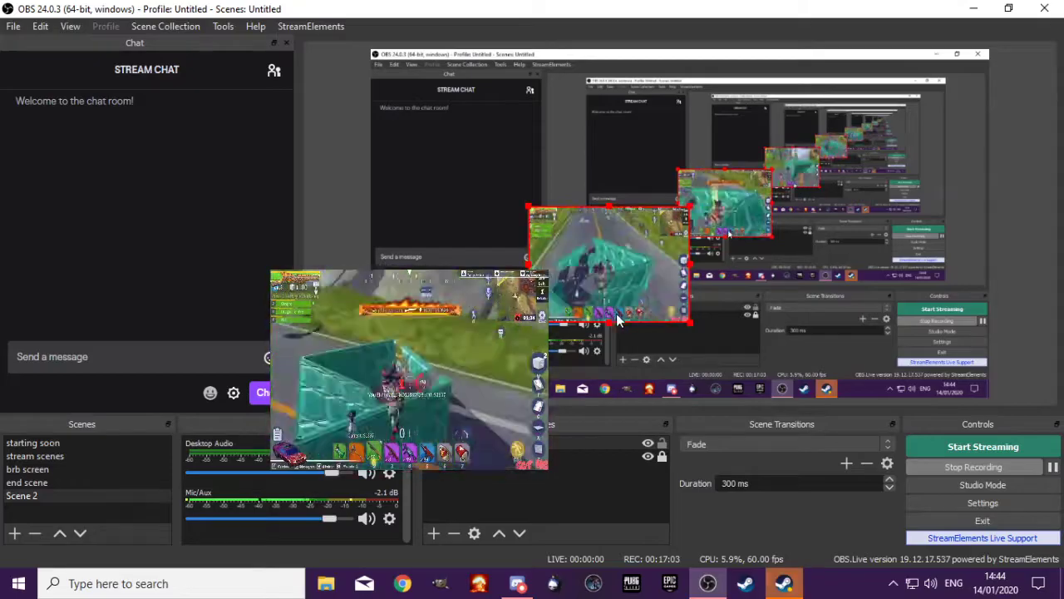
right_click(504, 443)
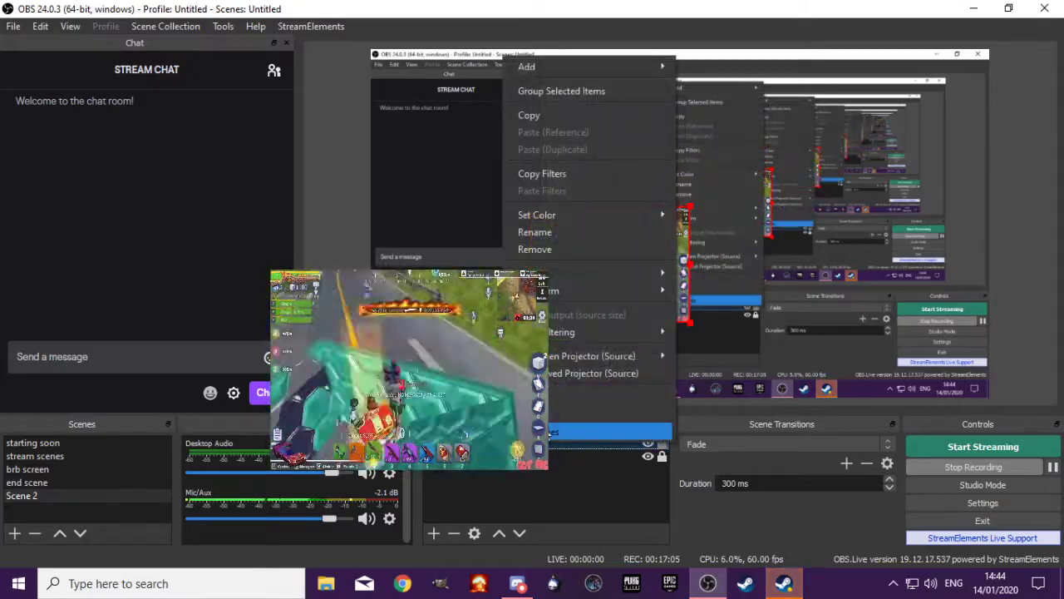
click(576, 247)
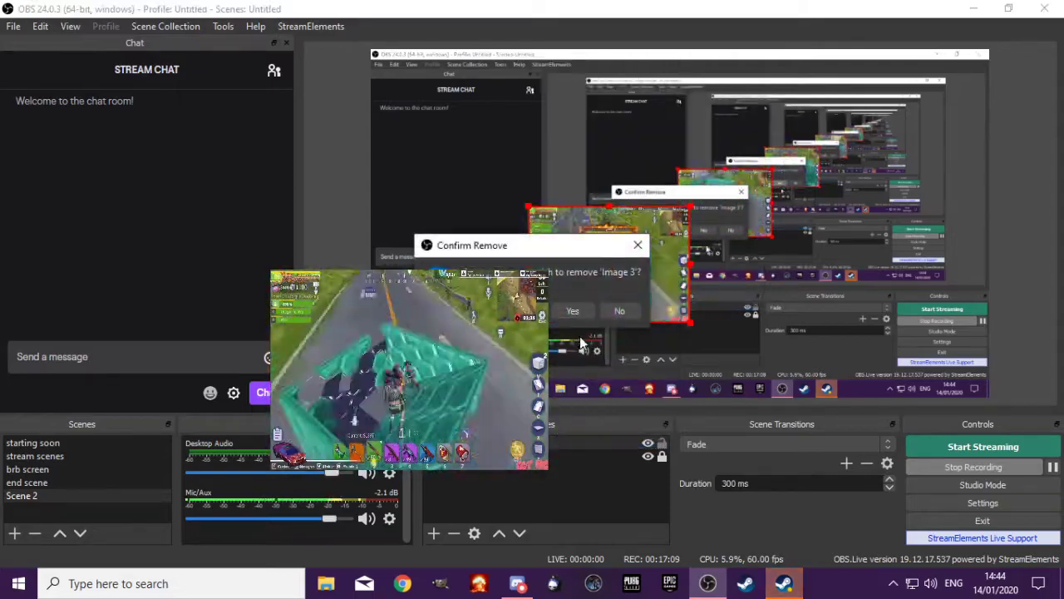
click(578, 307)
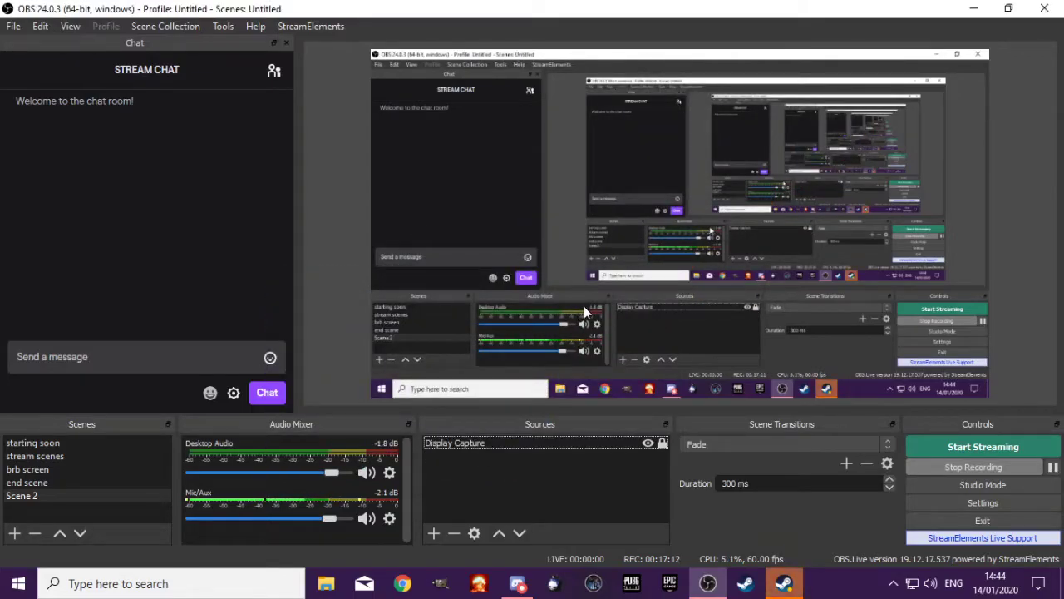
click(782, 586)
click(781, 586)
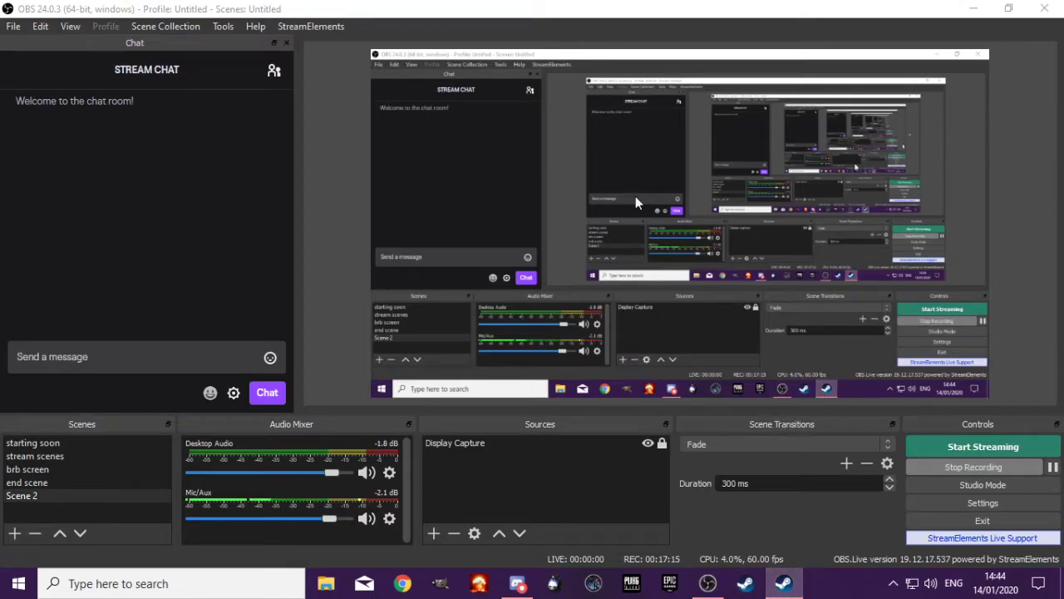
drag(75, 95, 0, 99)
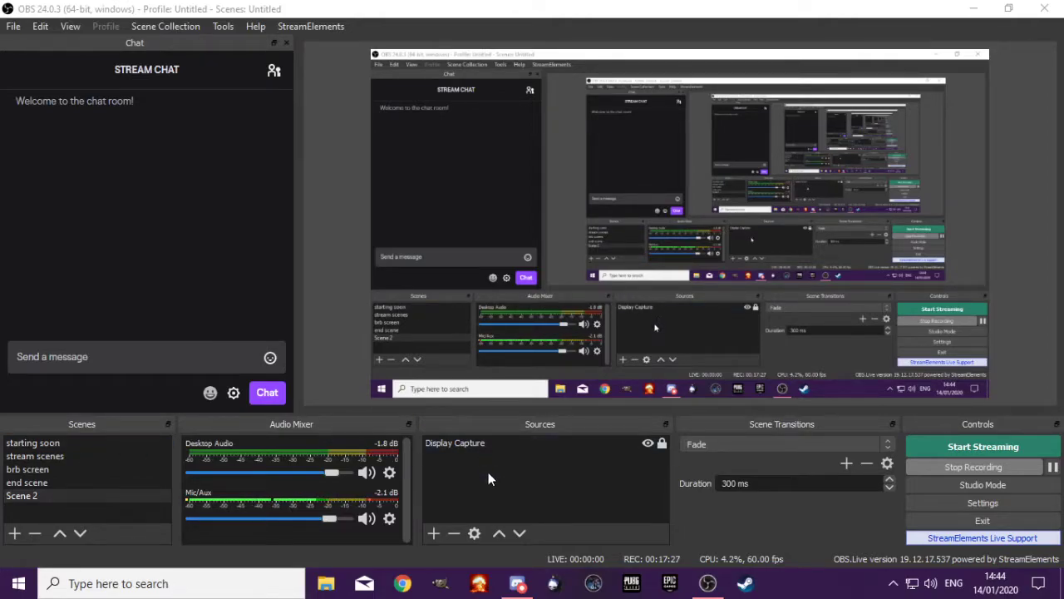
click(70, 27)
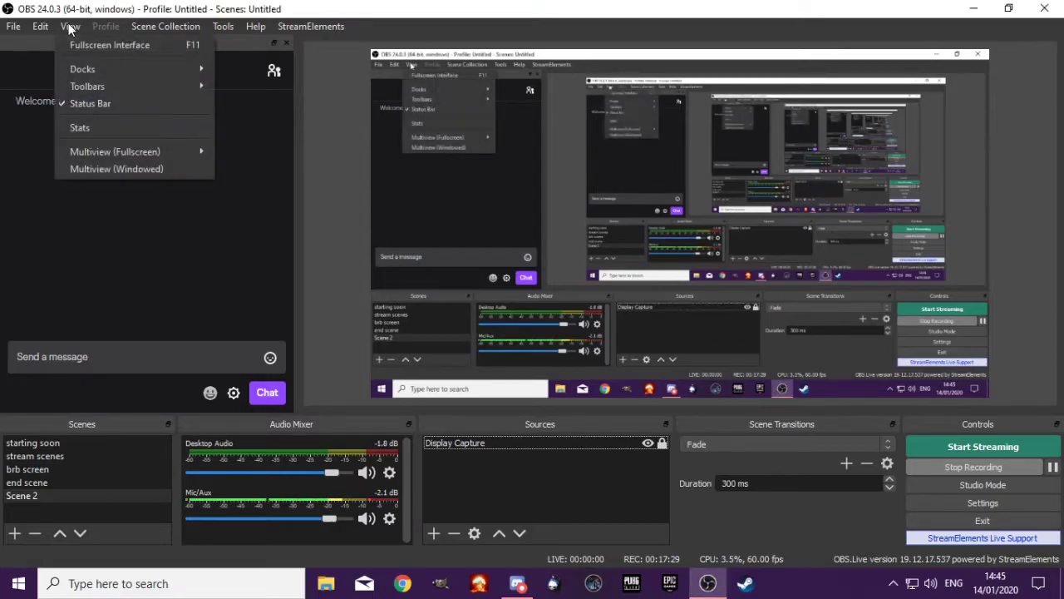
click(341, 173)
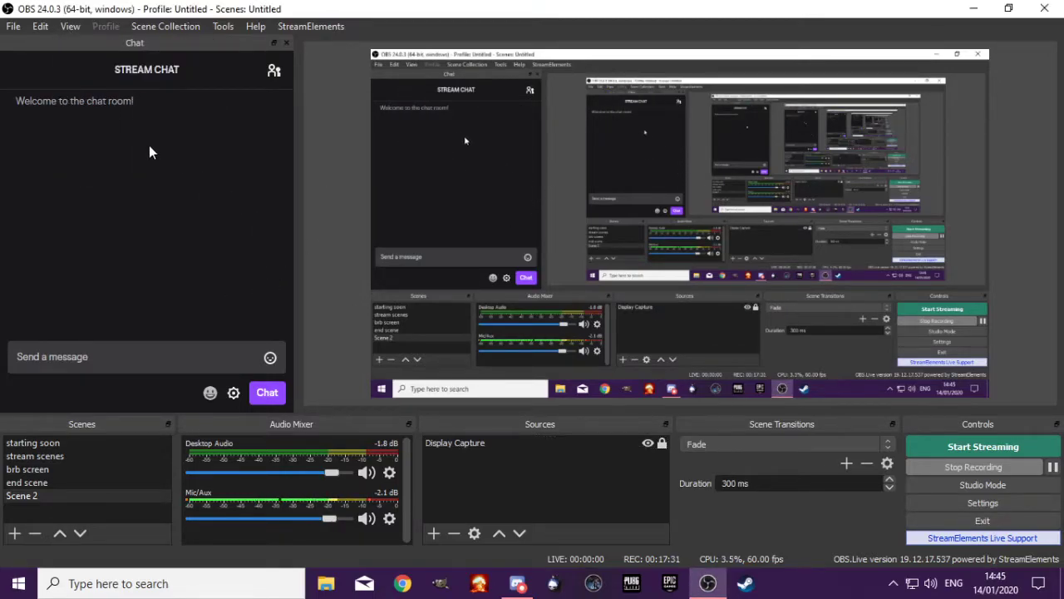
drag(94, 116, 192, 230)
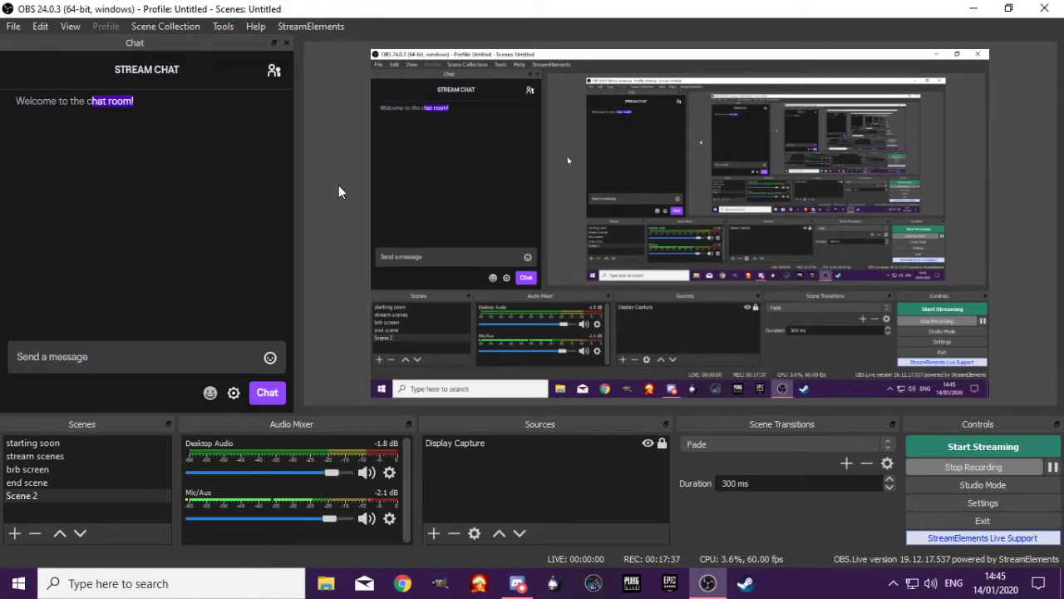
drag(191, 40, 50, 130)
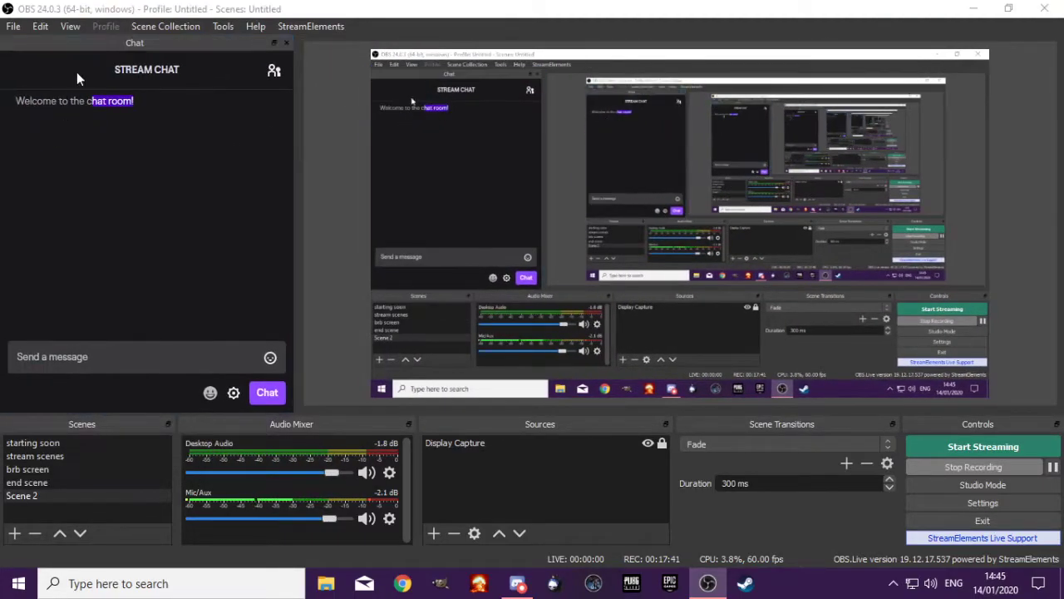
Show the Stream Information dock, shift it aside, submit its existing details and close it
click(72, 26)
mouse_move(89, 69)
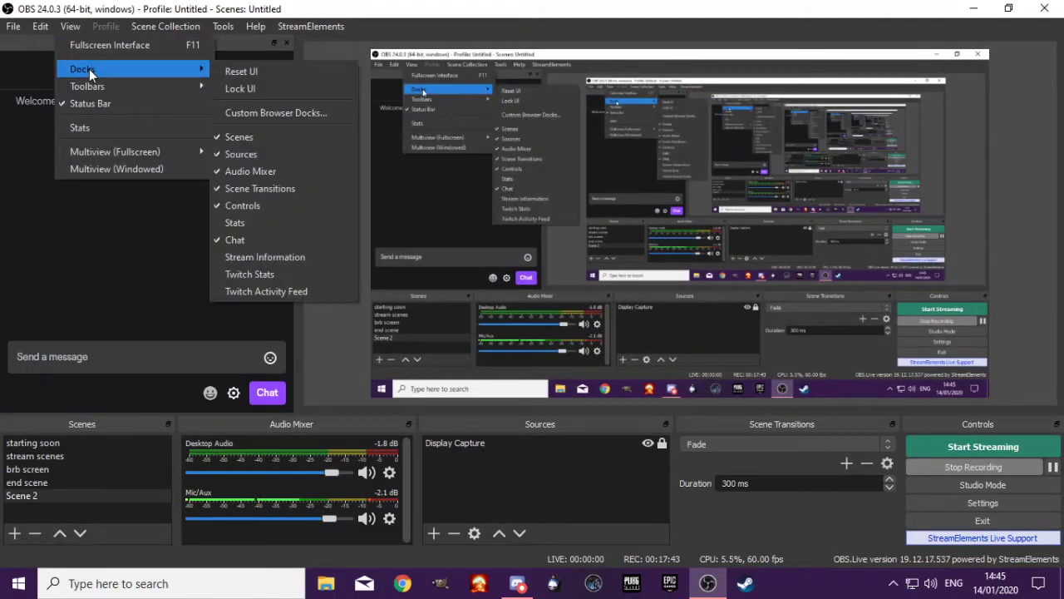
click(264, 258)
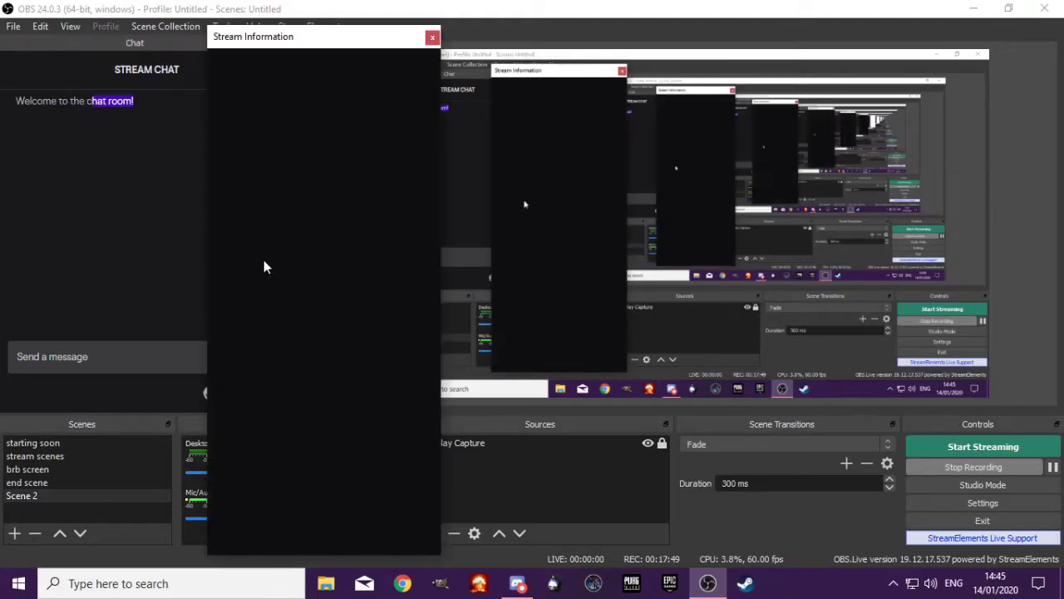
drag(276, 37, 419, 44)
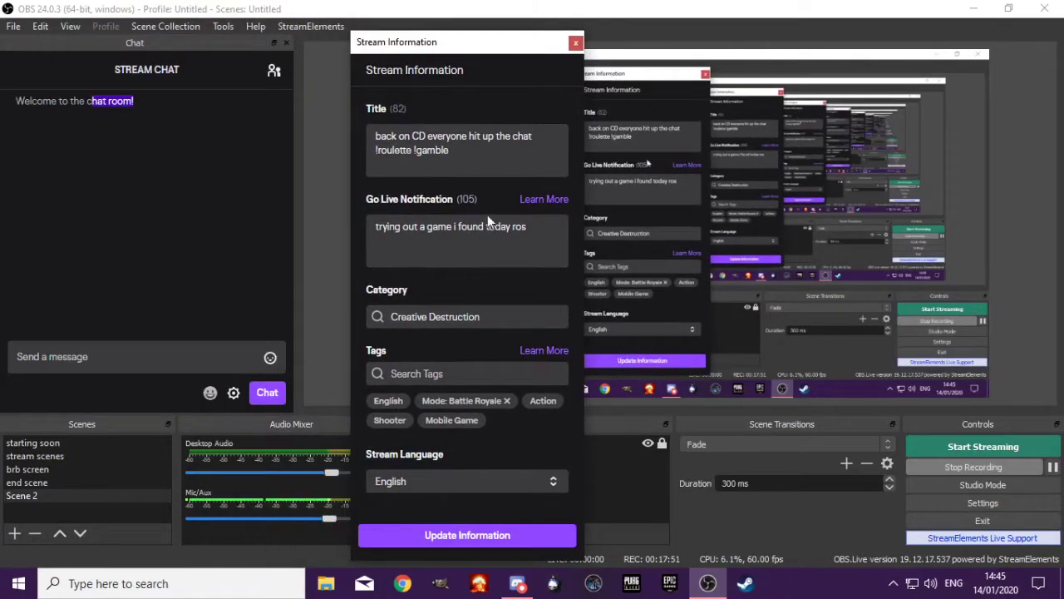
click(487, 532)
click(576, 43)
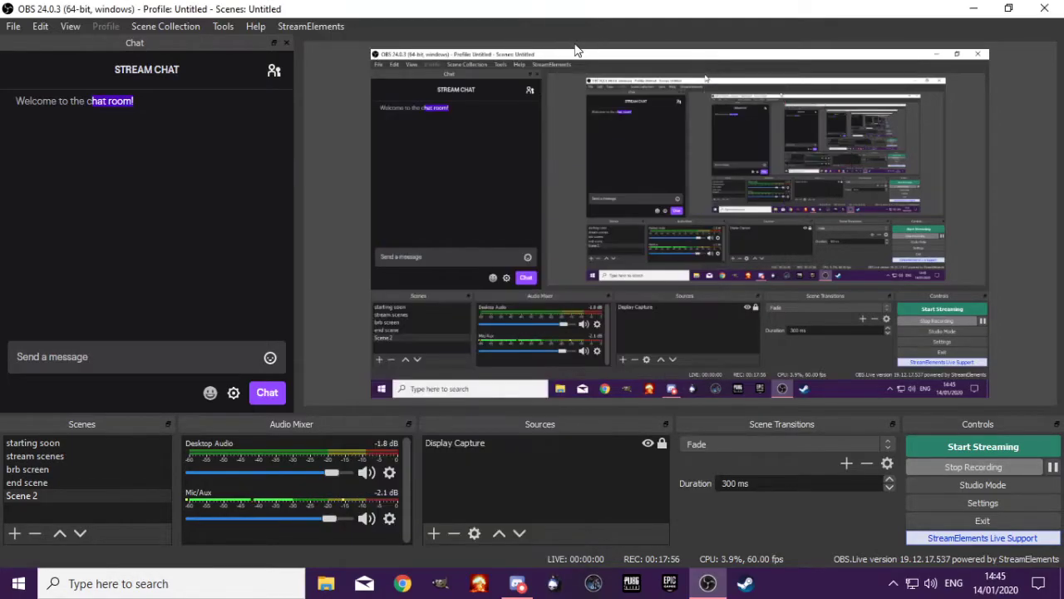
Show the Twitch Stats dock as a floating window
click(70, 26)
mouse_move(185, 73)
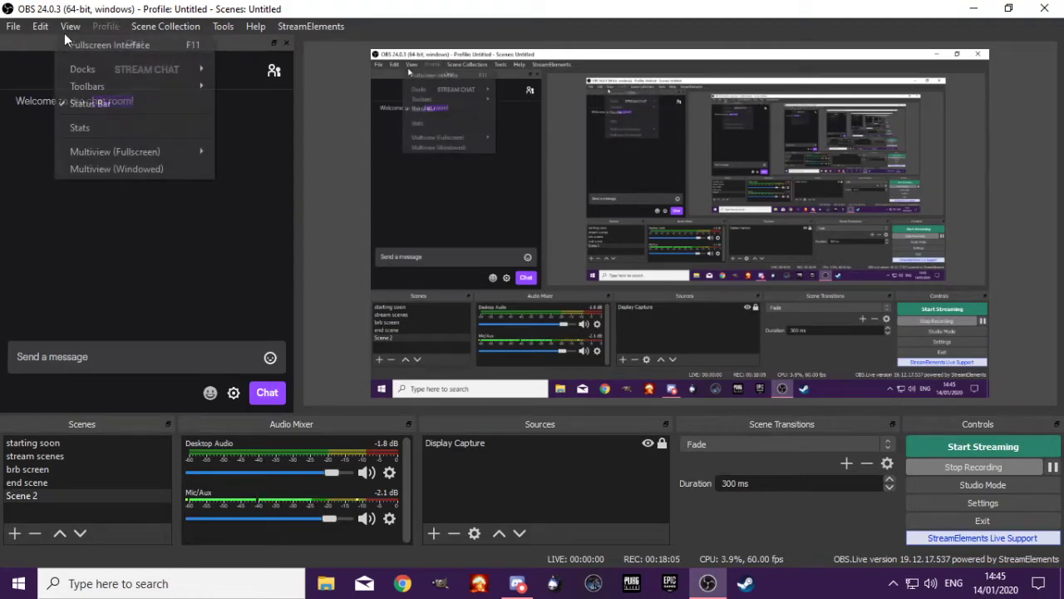
mouse_move(93, 69)
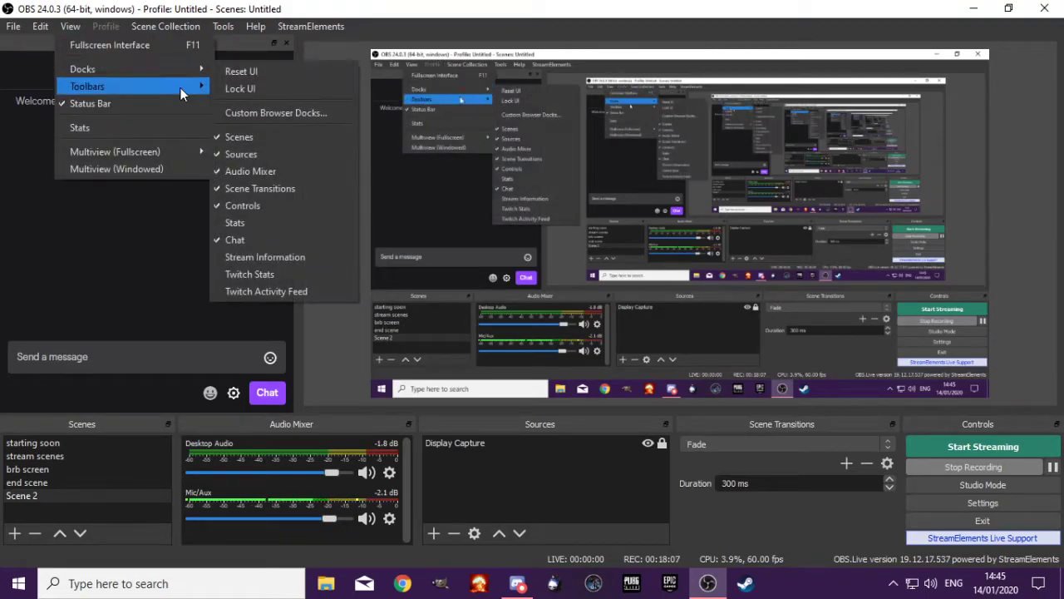
click(292, 278)
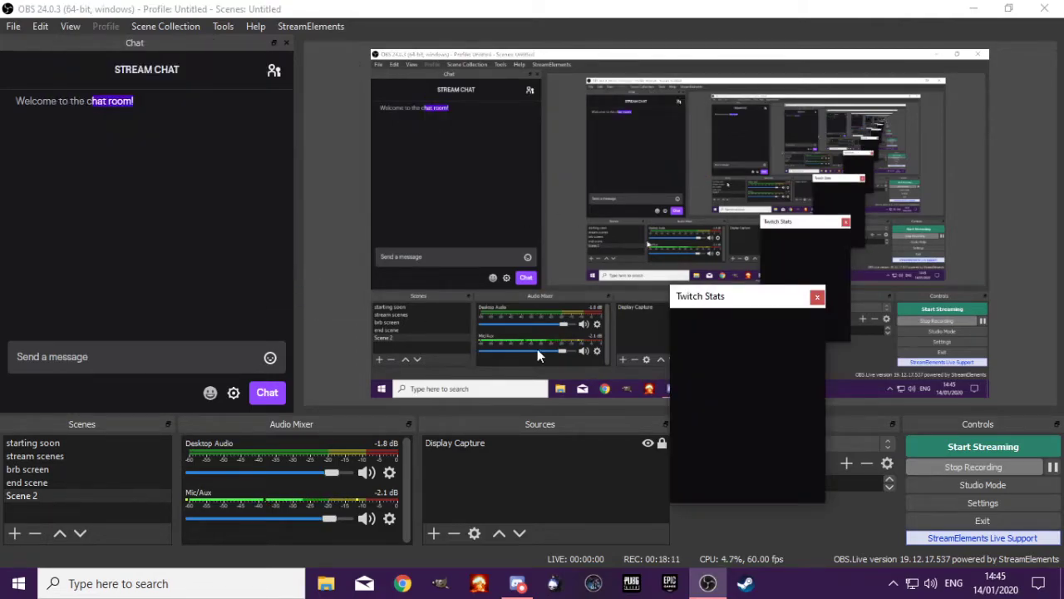
Move the floating Twitch Stats dock over the chat area and close it
drag(733, 309, 336, 160)
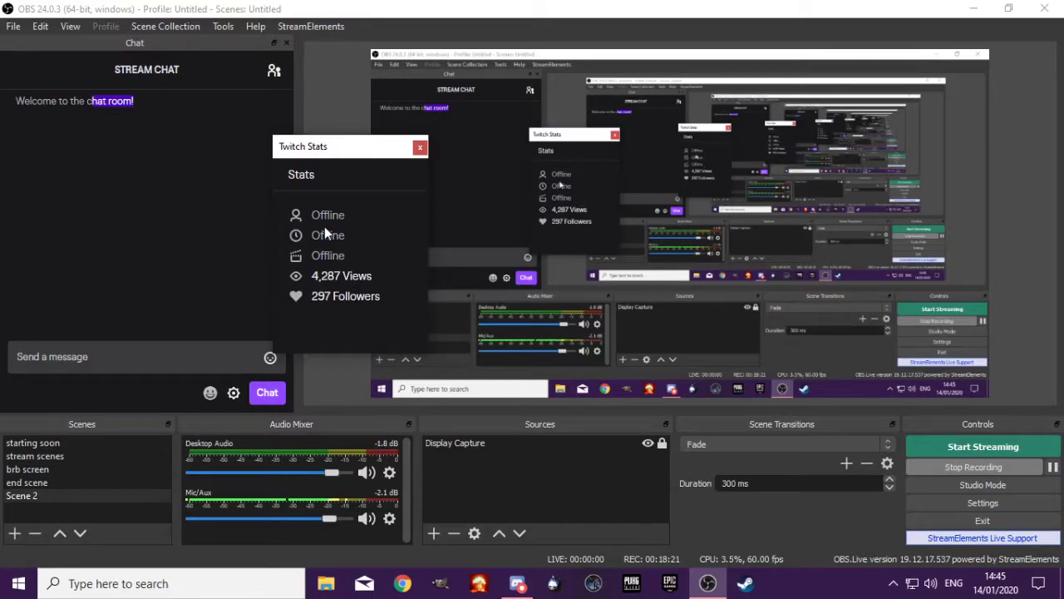
click(420, 148)
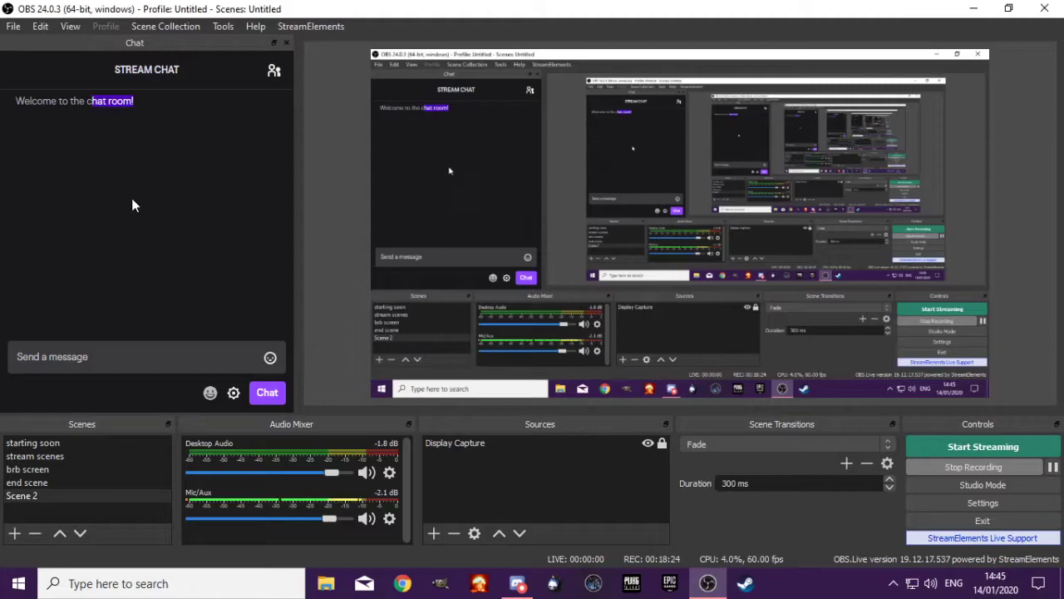
View the profile cards of both viewers listed under Users in the stream chat's user list and close the list
click(274, 74)
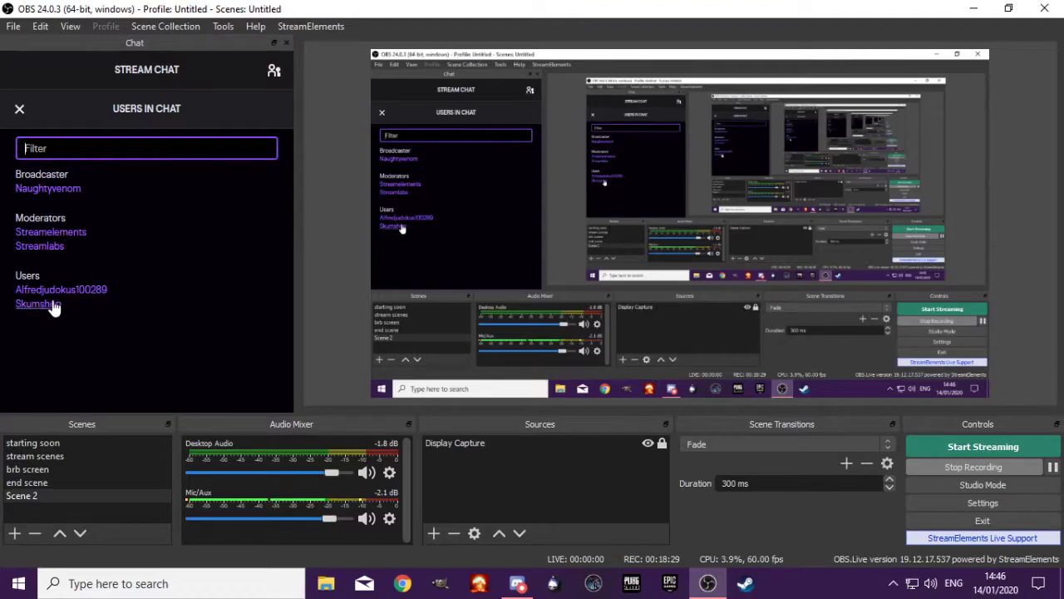
click(55, 307)
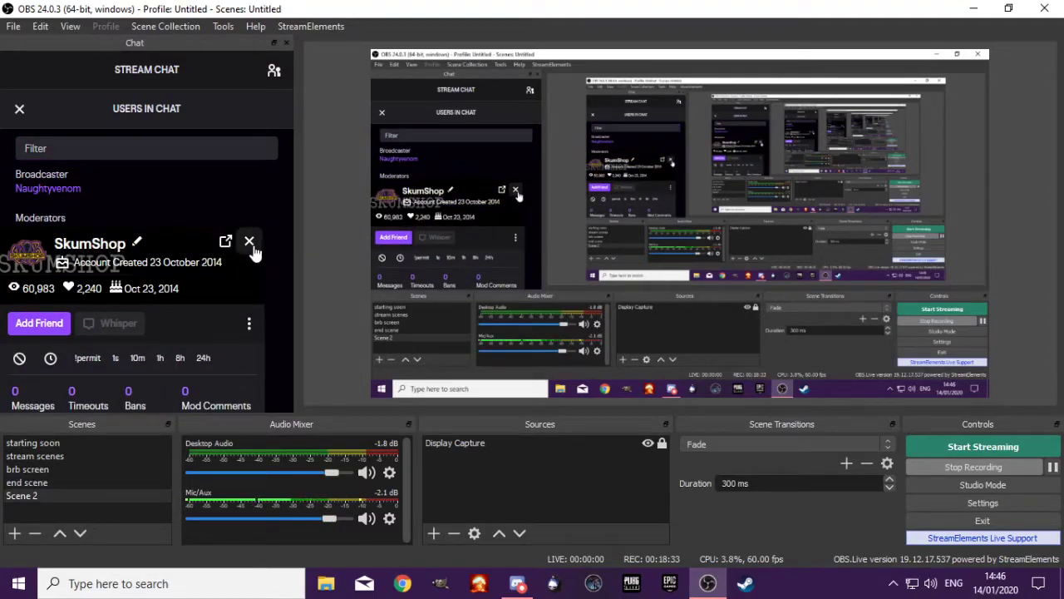
click(250, 244)
click(78, 294)
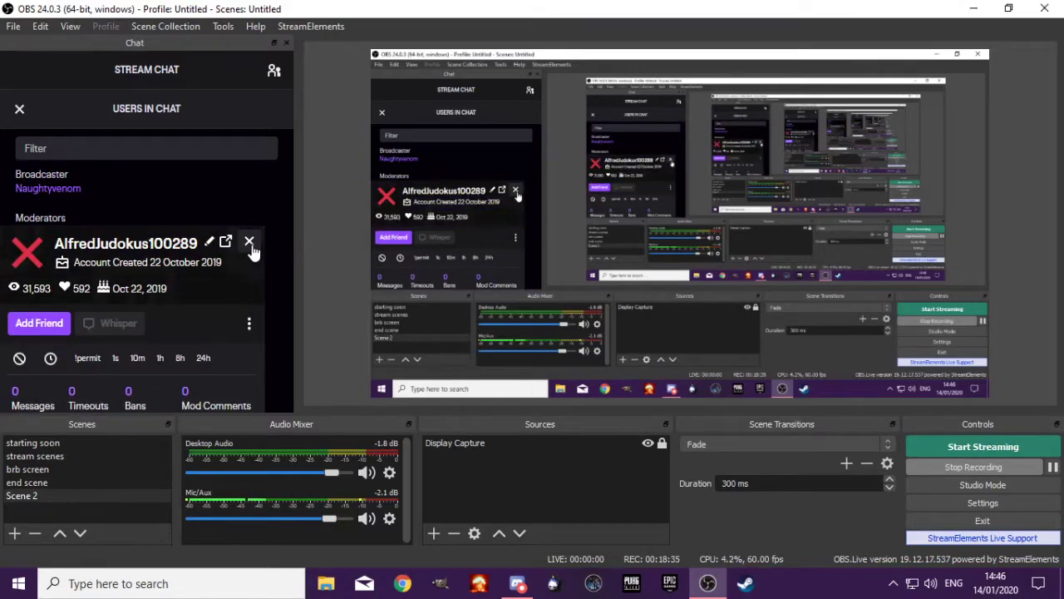
click(251, 246)
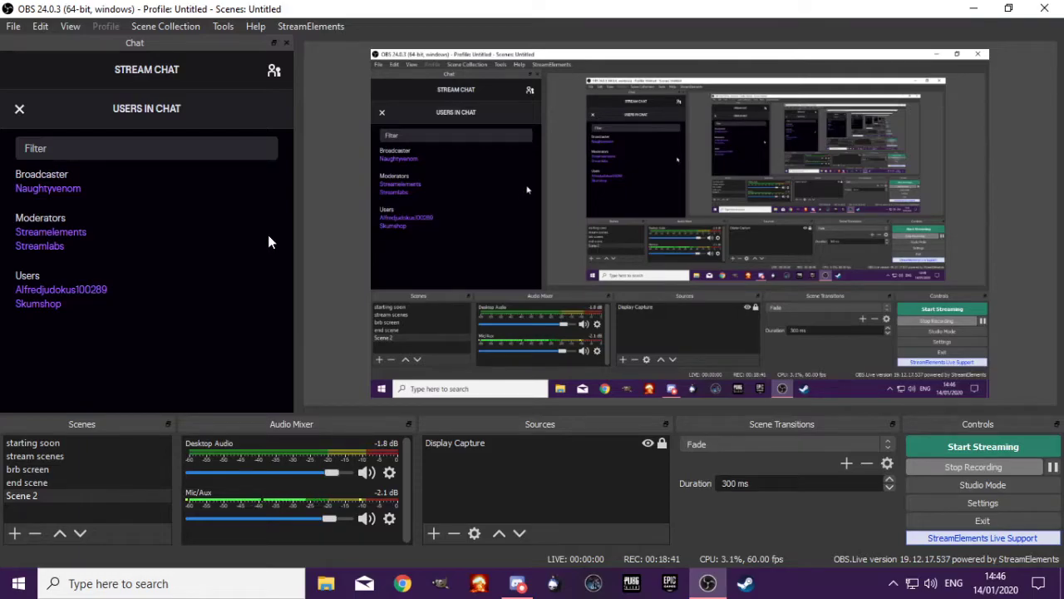
click(273, 73)
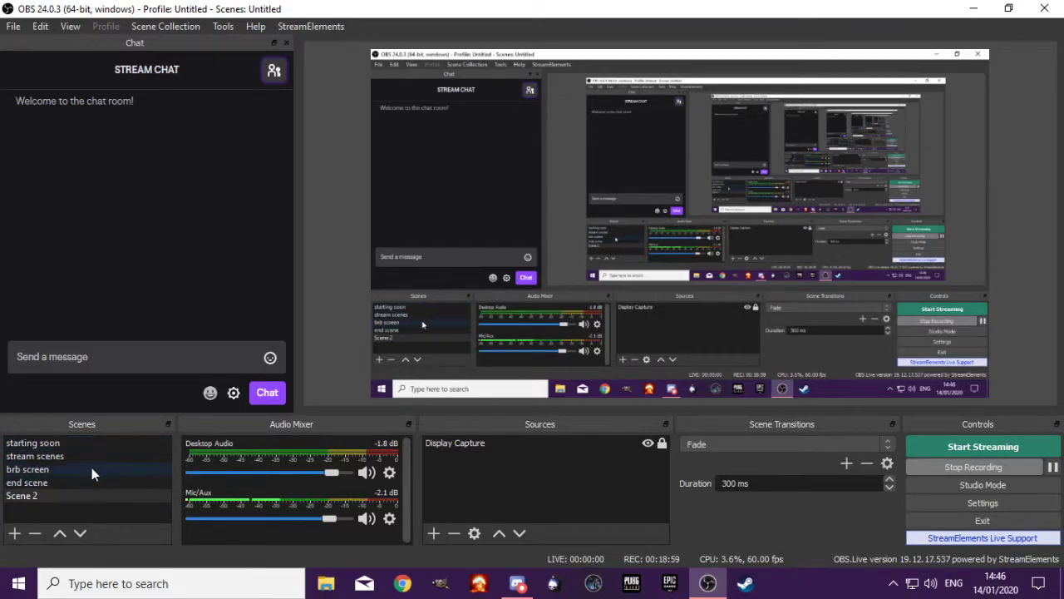
Check the available scene transitions and the transition types that can be added, and return to Scene 2
click(887, 444)
click(718, 465)
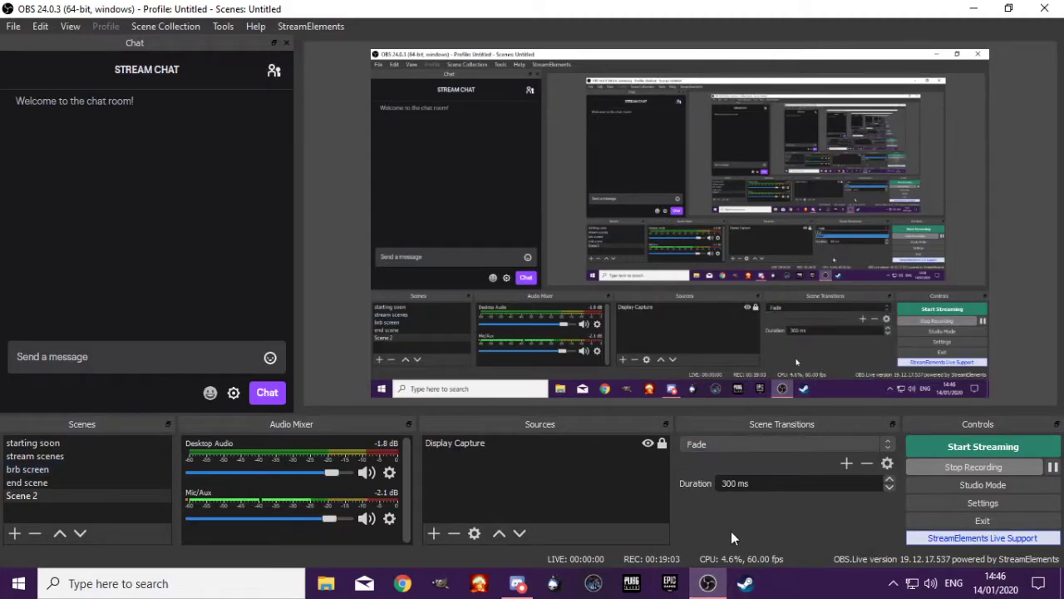
click(849, 467)
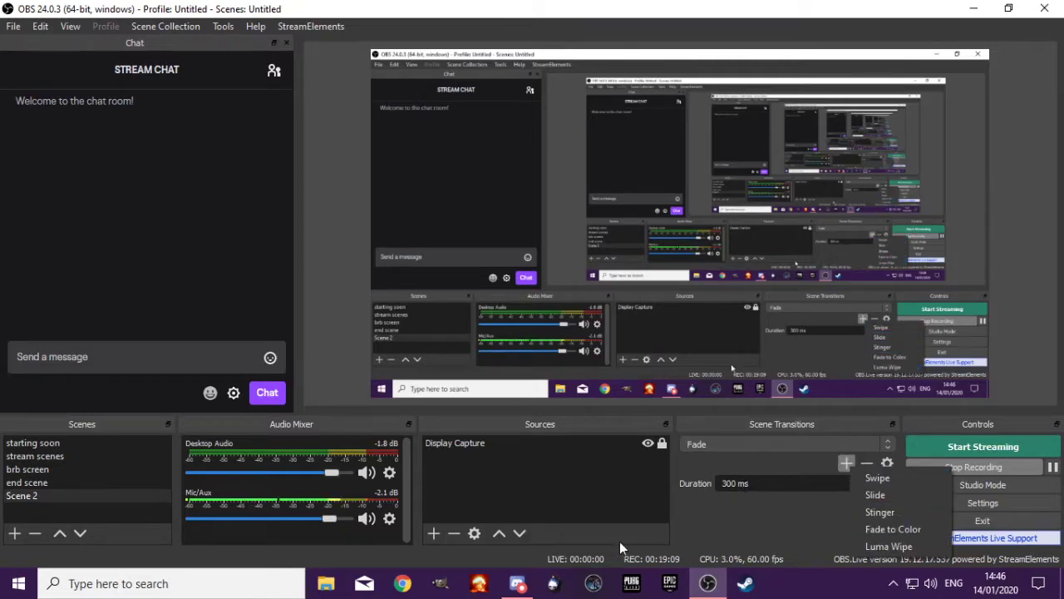
click(763, 523)
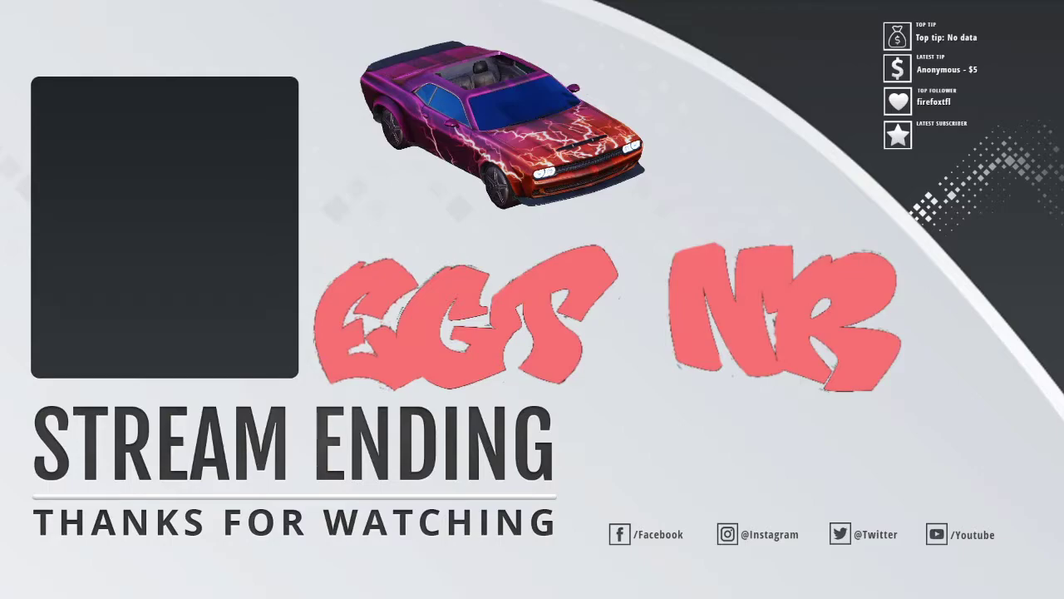
click(37, 494)
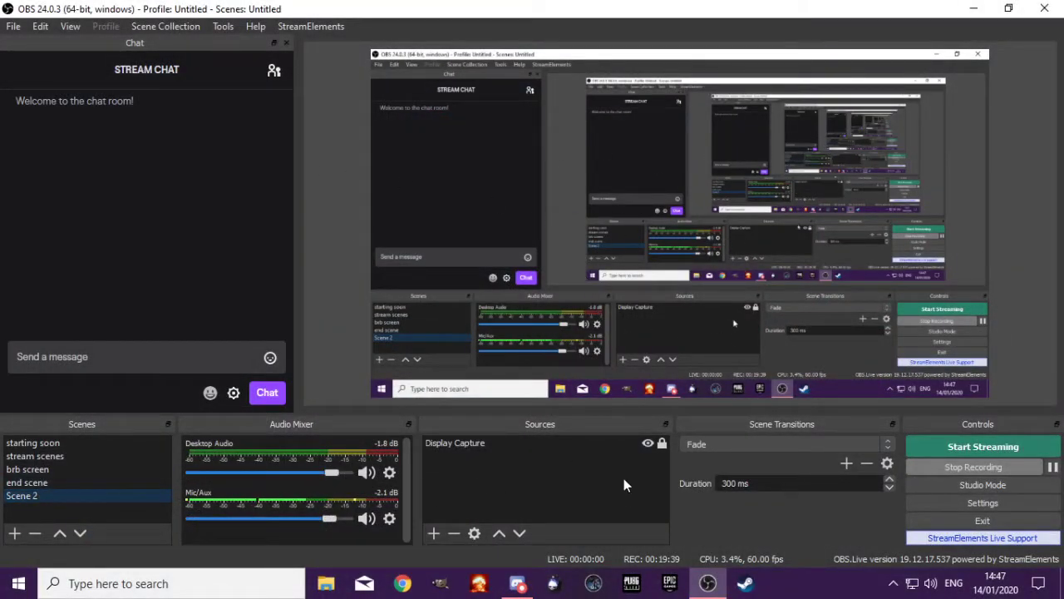
click(433, 533)
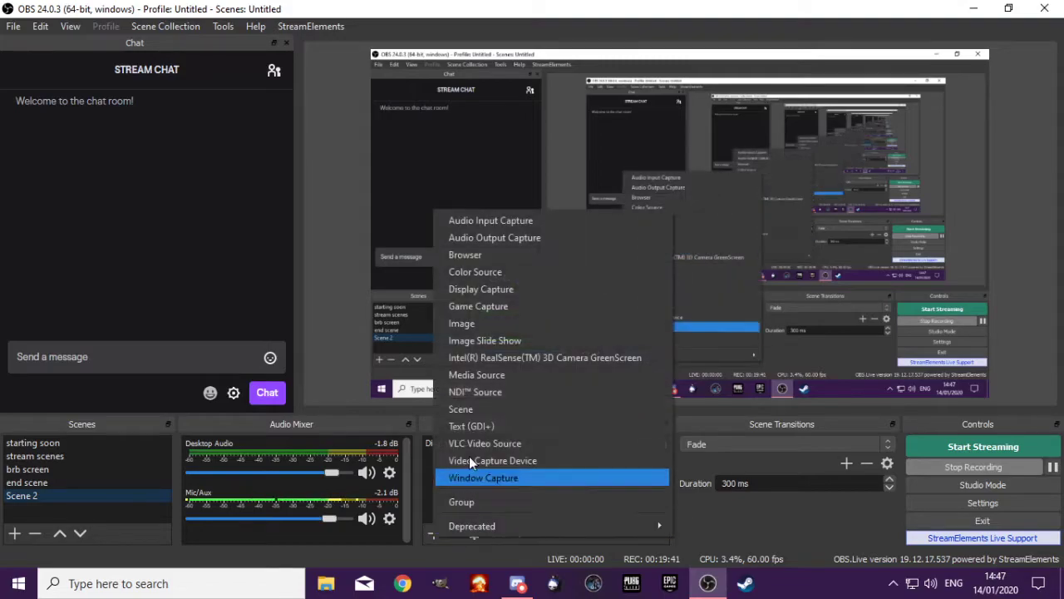
click(488, 307)
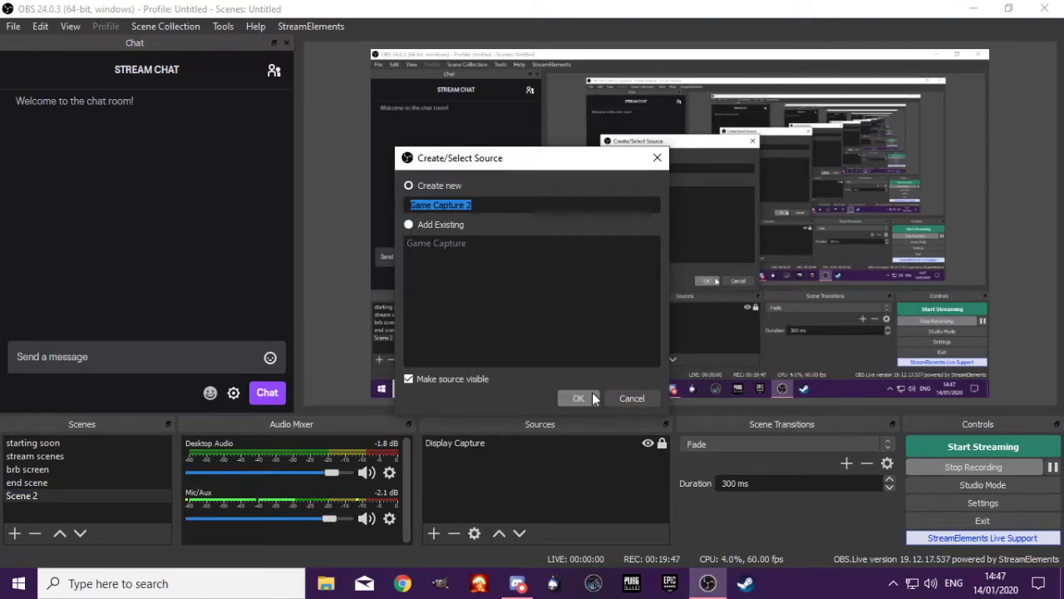
click(631, 396)
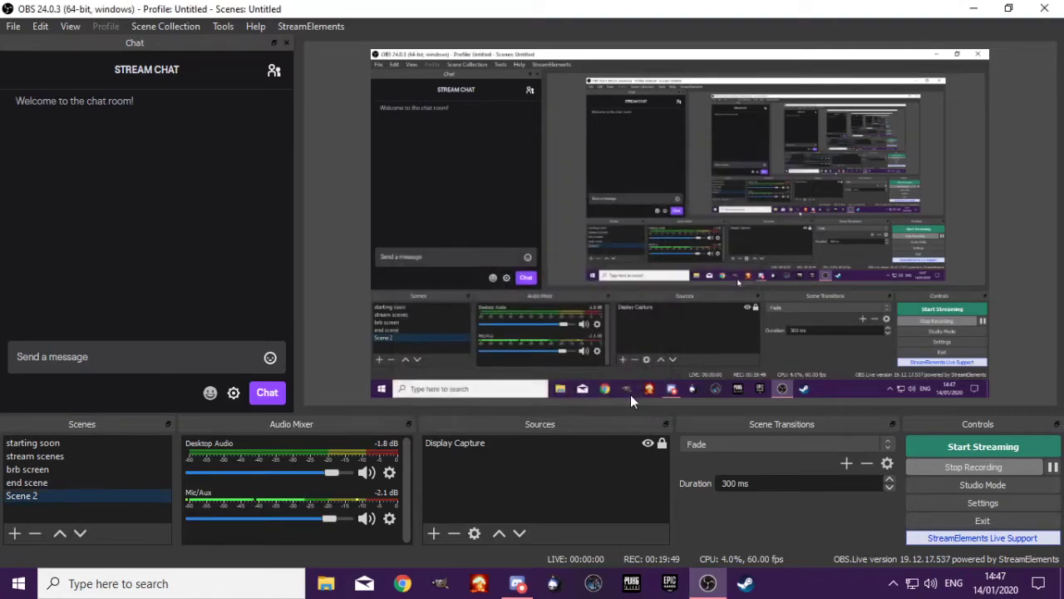
Add a new Intel(R) RealSense(TM) 3D Camera GreenScreen source to Scene 2 and close its properties
click(433, 533)
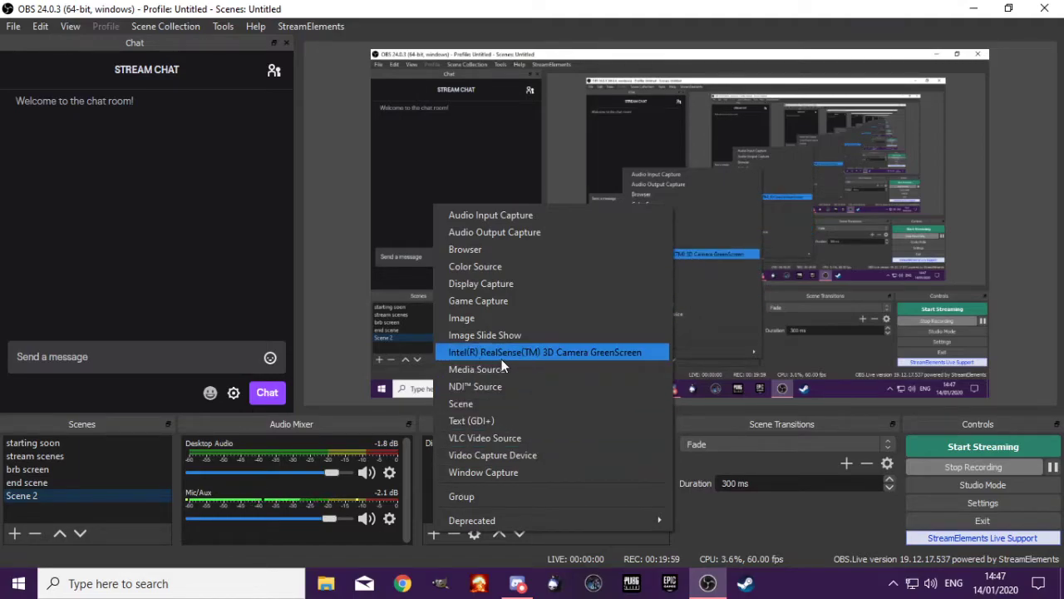
click(578, 353)
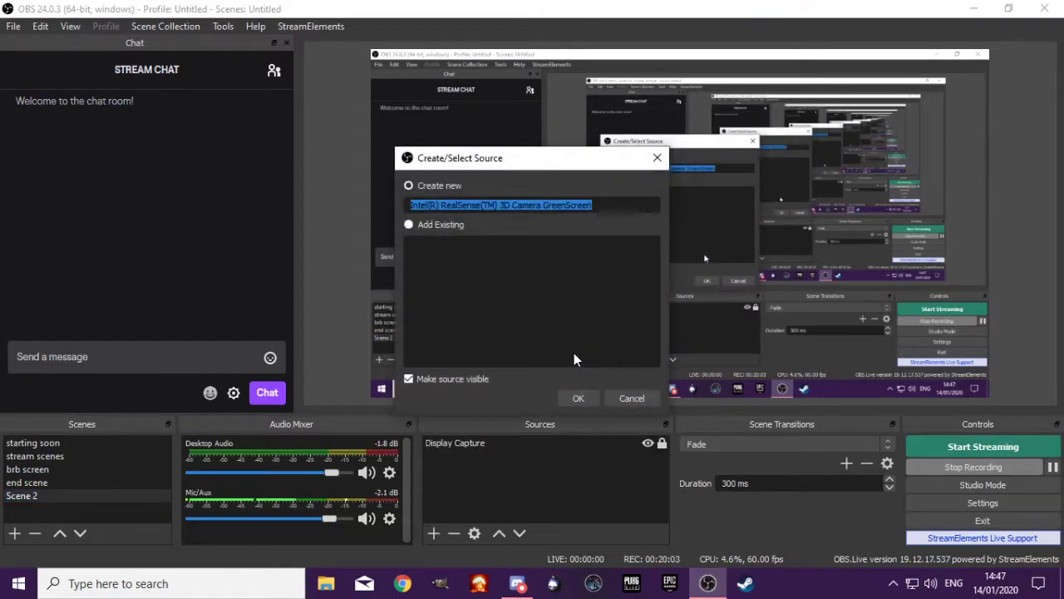
click(576, 398)
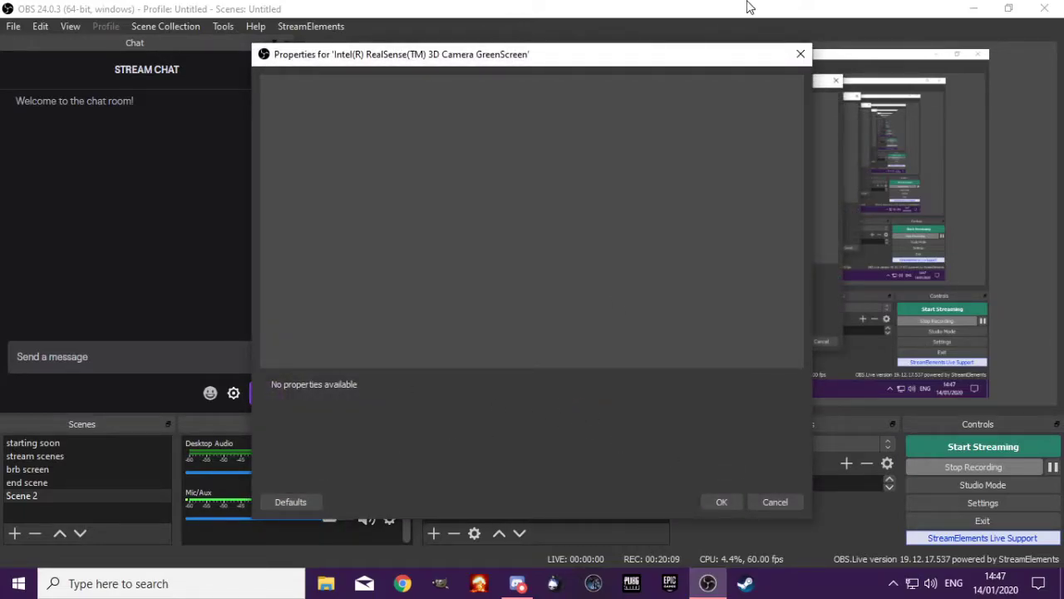
click(793, 54)
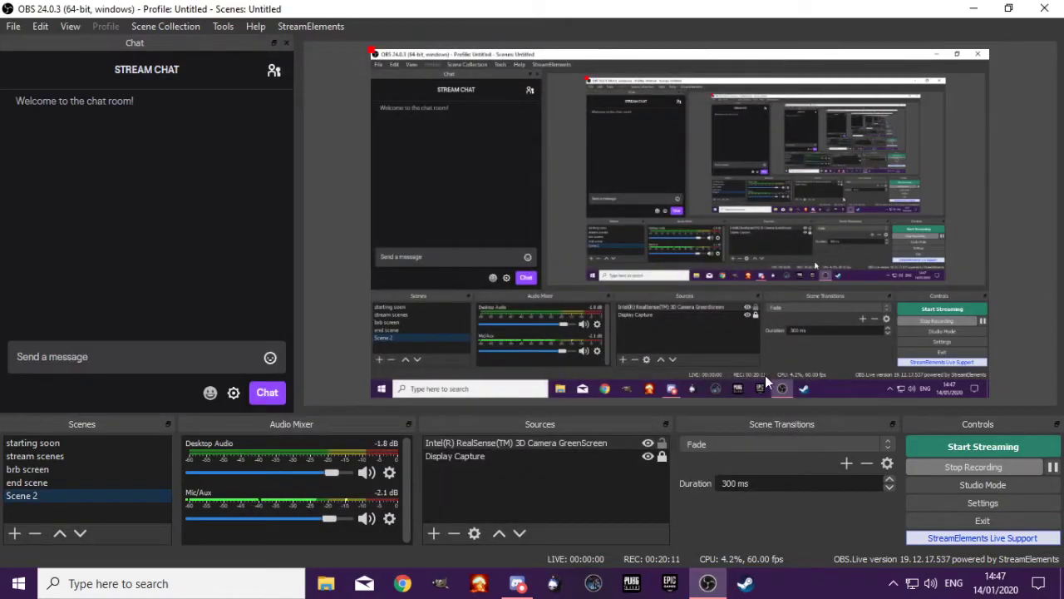
Remove the Intel(R) RealSense(TM) 3D Camera GreenScreen source from Scene 2
click(549, 440)
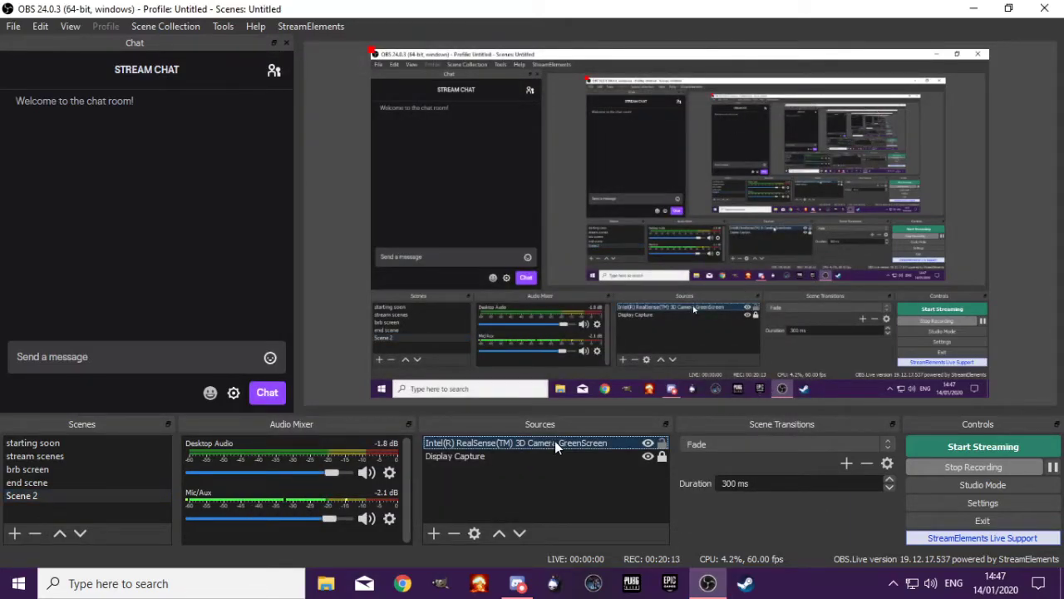
click(454, 532)
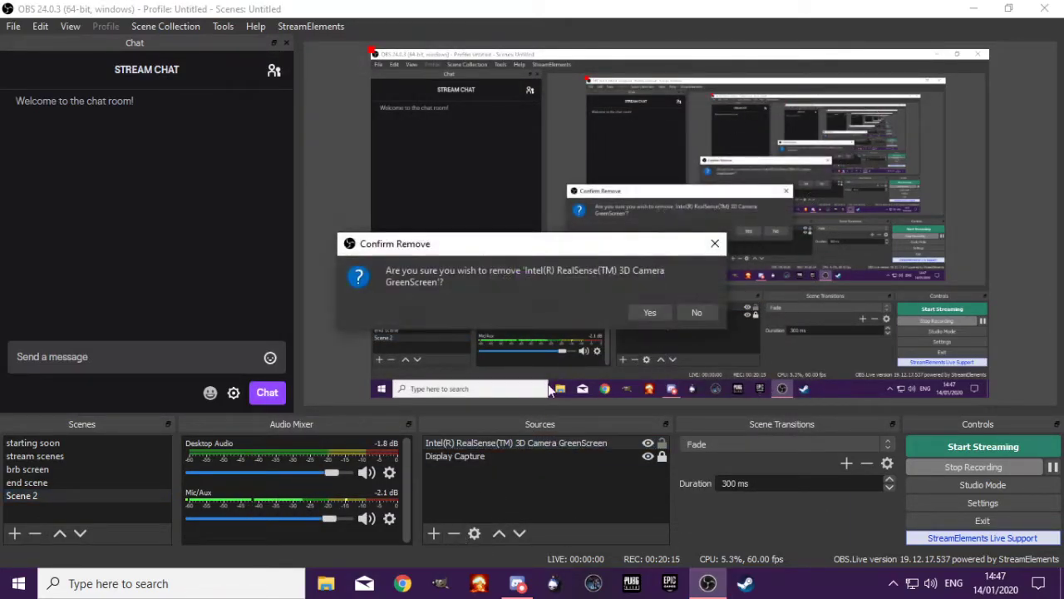
click(641, 310)
Create a new Video Capture Device source in Scene 2 under its suggested name
click(433, 533)
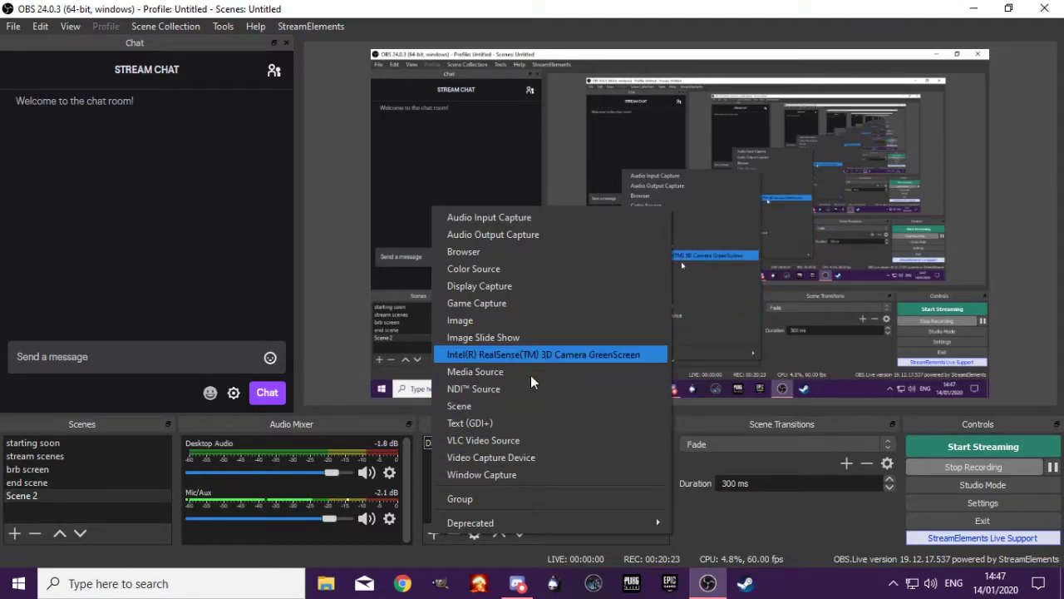
click(484, 458)
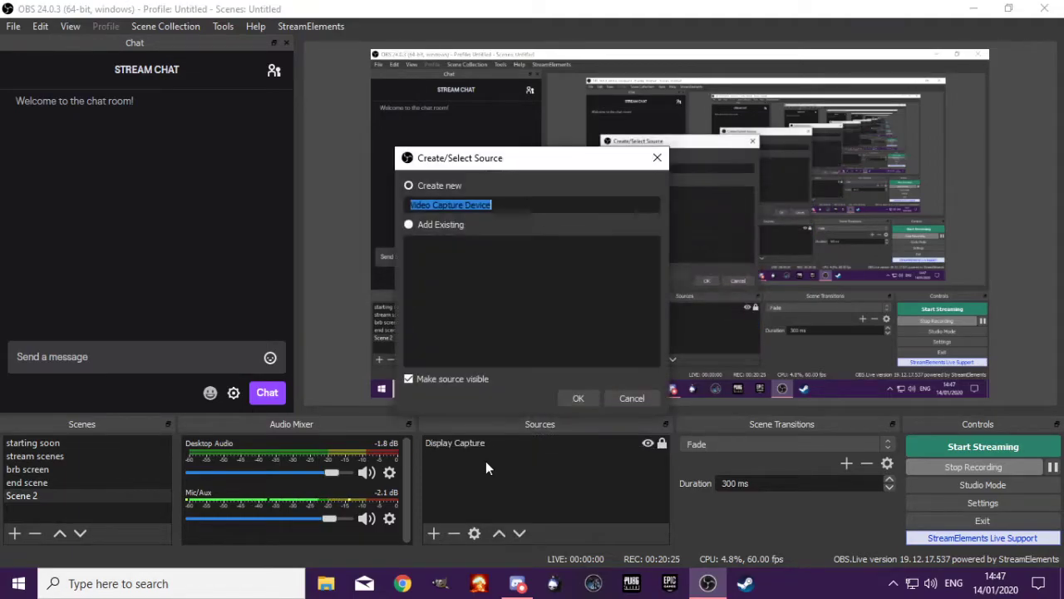
click(586, 399)
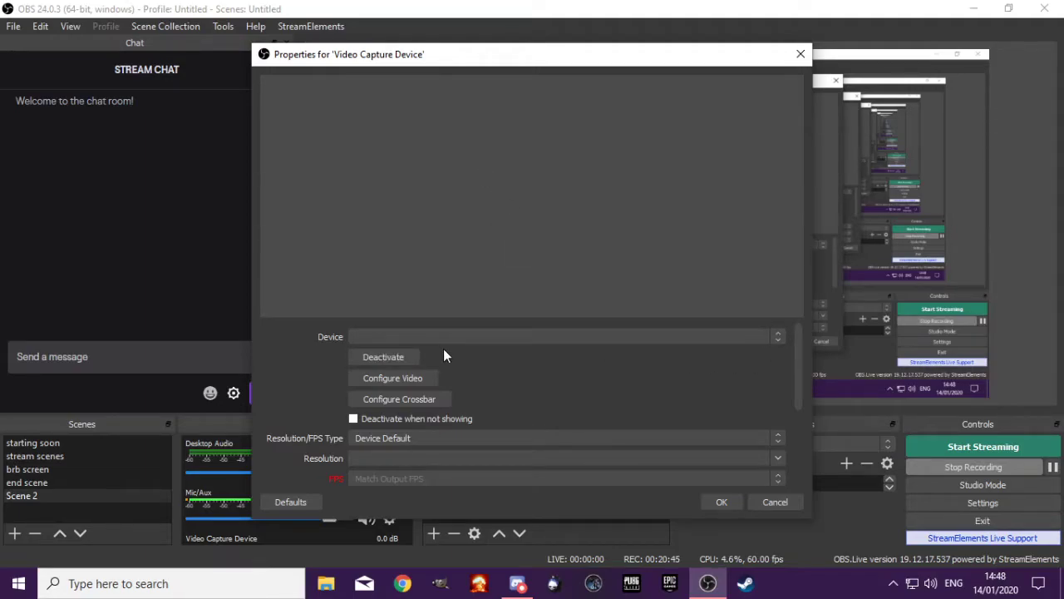
Review the capture device's Audio Output Mode and Resolution/FPS Type options, keep Device Default, and close its properties
scroll(453, 415, down, 3)
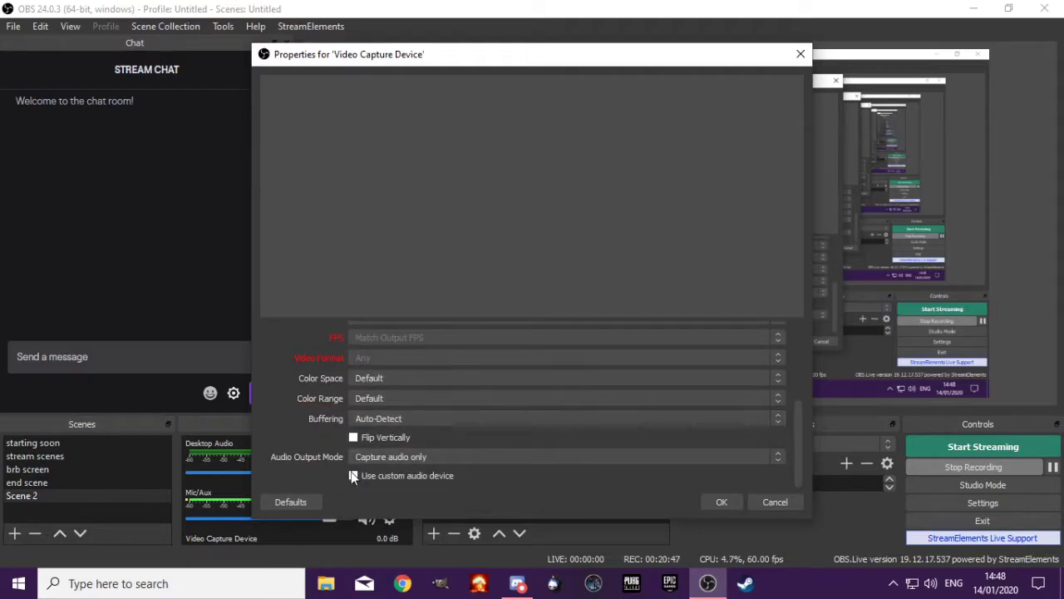
click(515, 456)
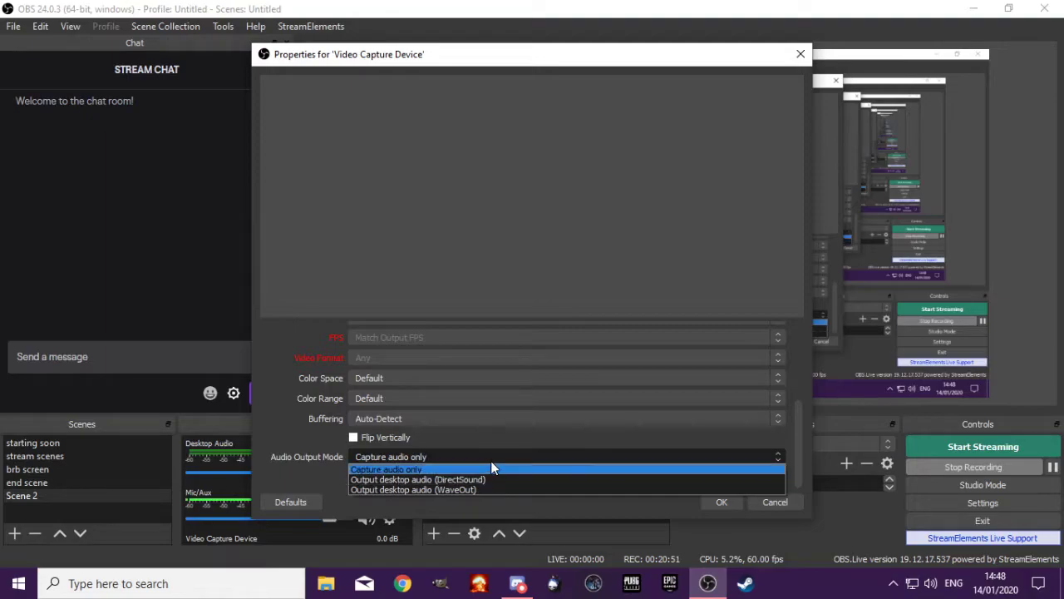
click(490, 457)
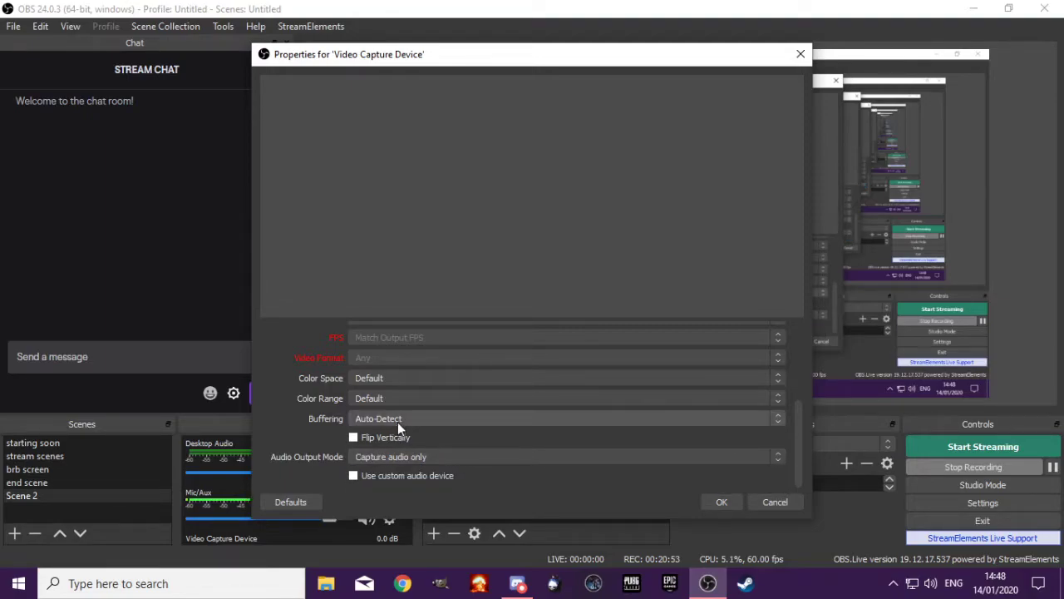
scroll(410, 399, up, 5)
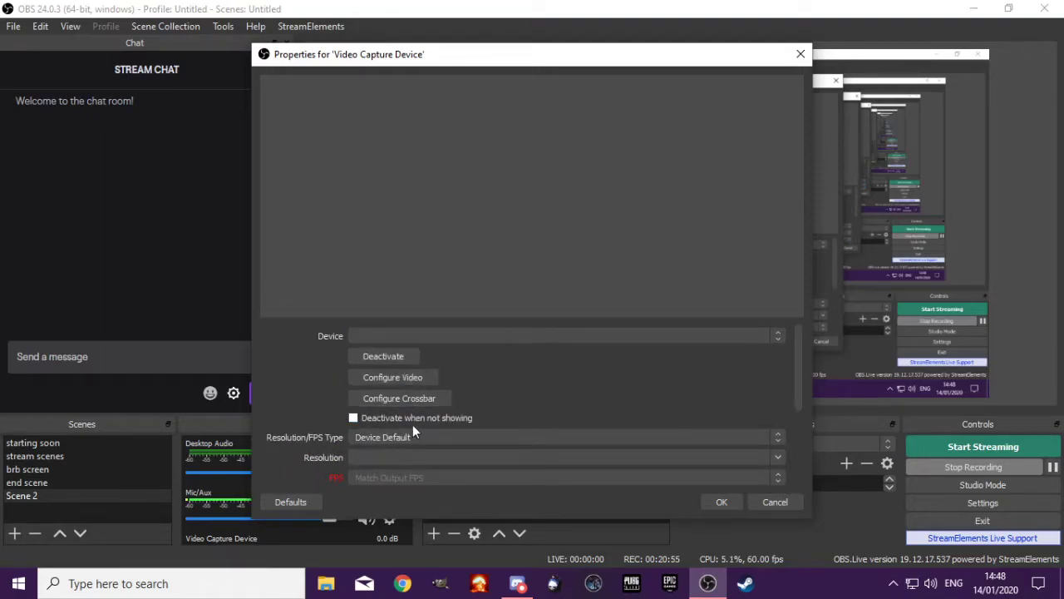
click(426, 437)
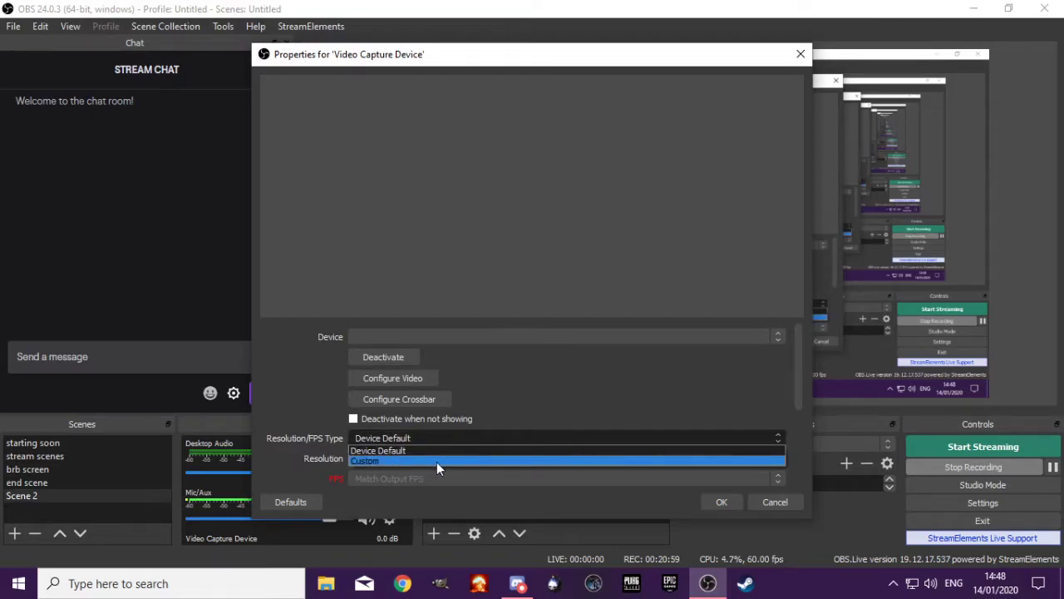
click(436, 451)
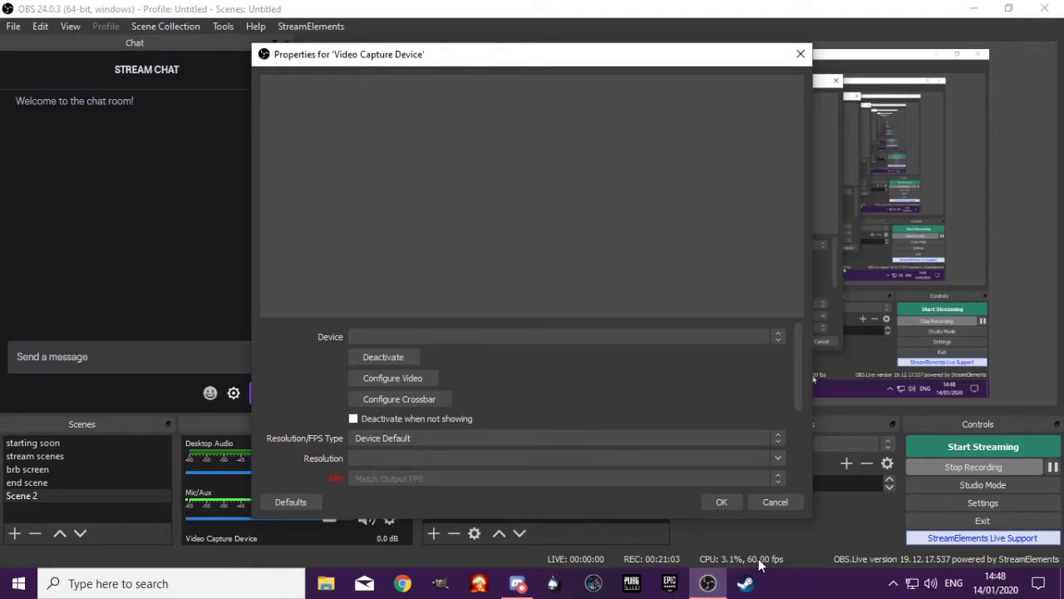
click(800, 52)
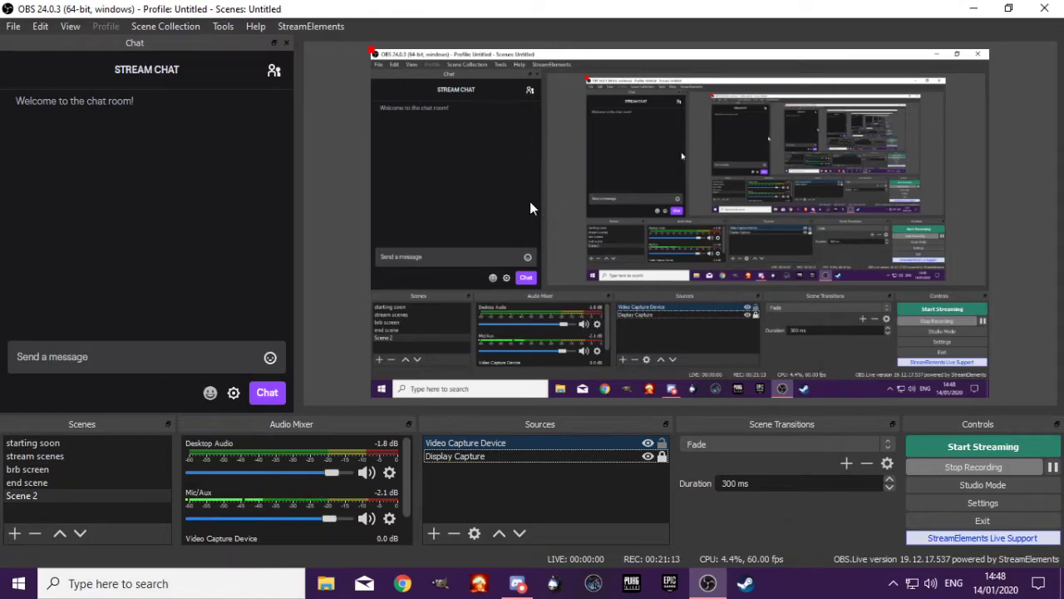
Remove the Video Capture Device source from Scene 2
click(498, 443)
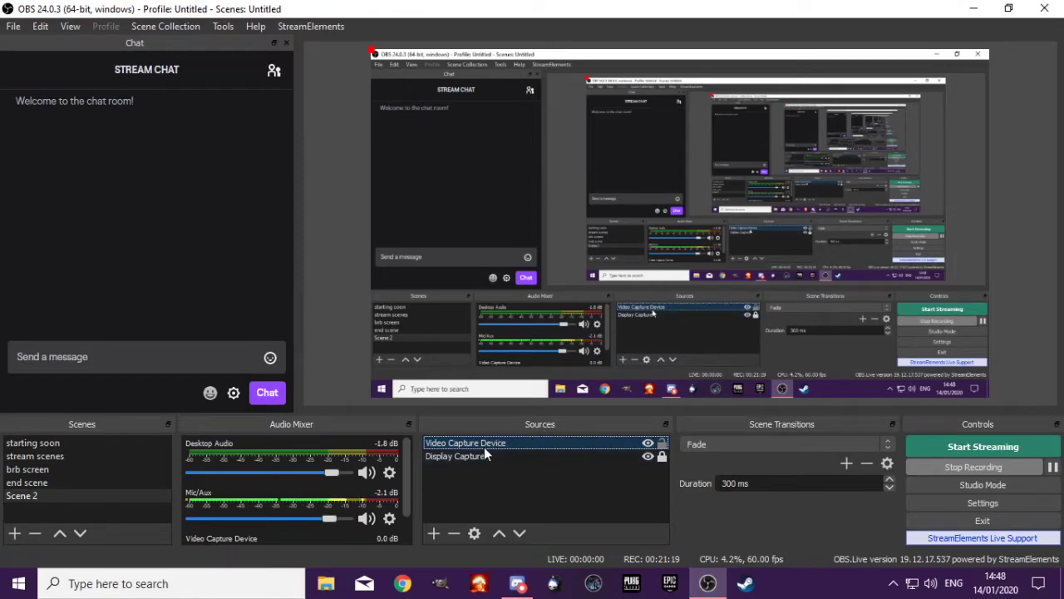
key(Delete)
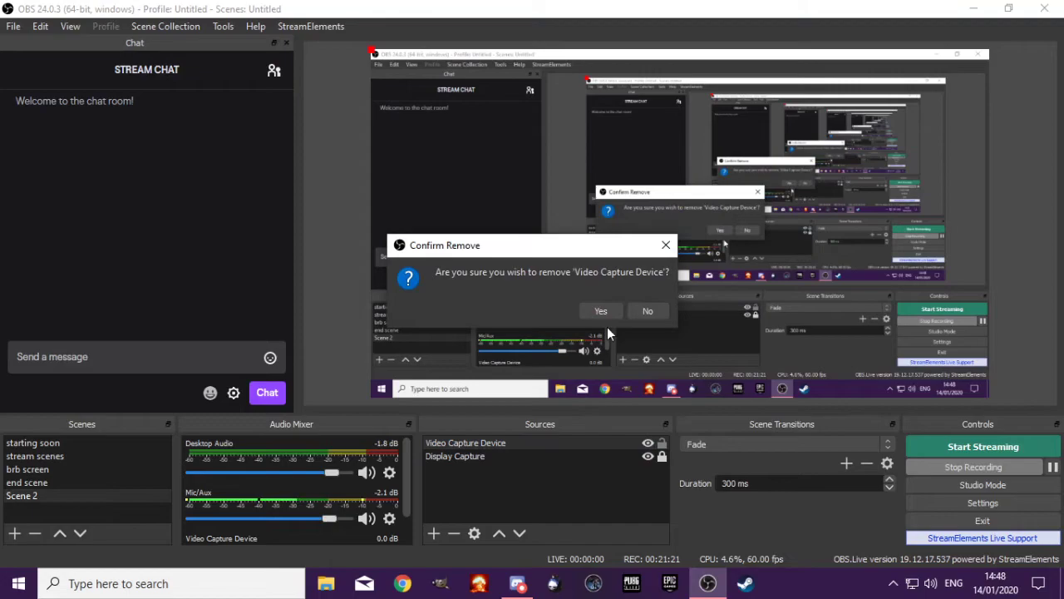
click(600, 311)
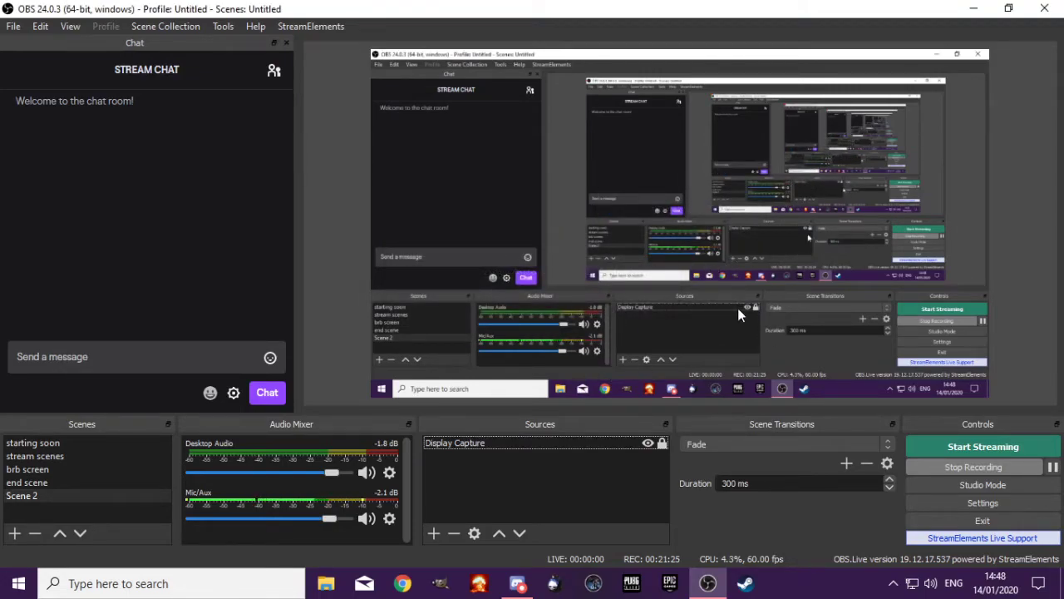
click(467, 444)
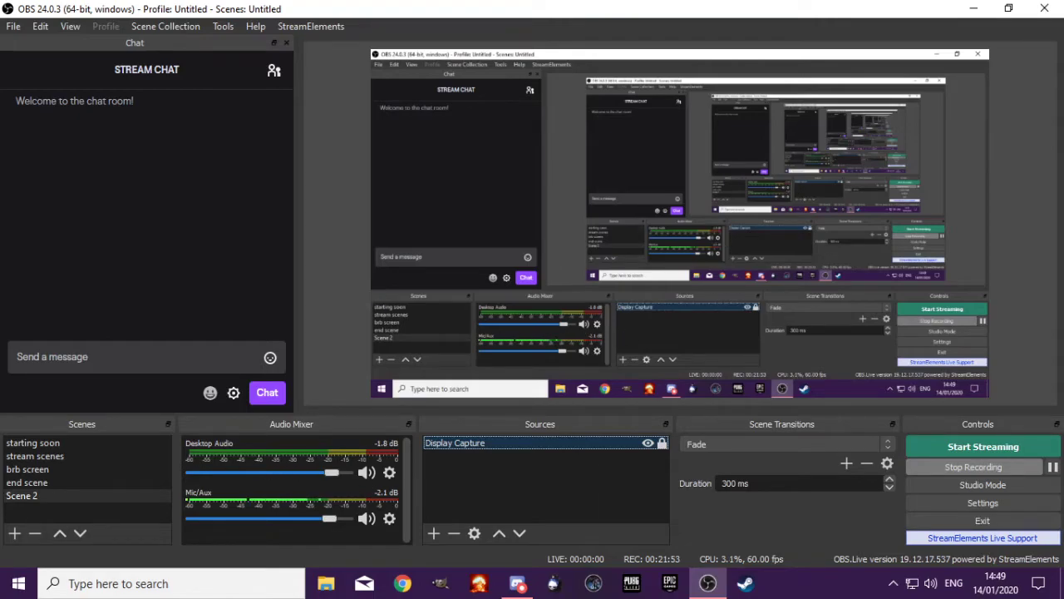
key(alt+Tab)
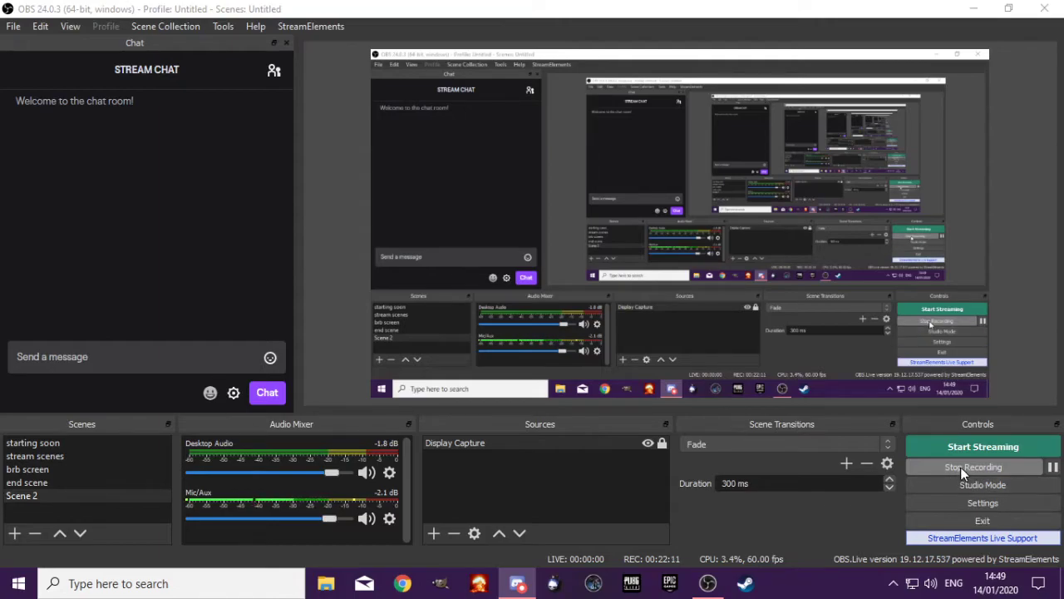
Start adding a browser source to Scene 2, choosing the existing Browser 7
click(440, 530)
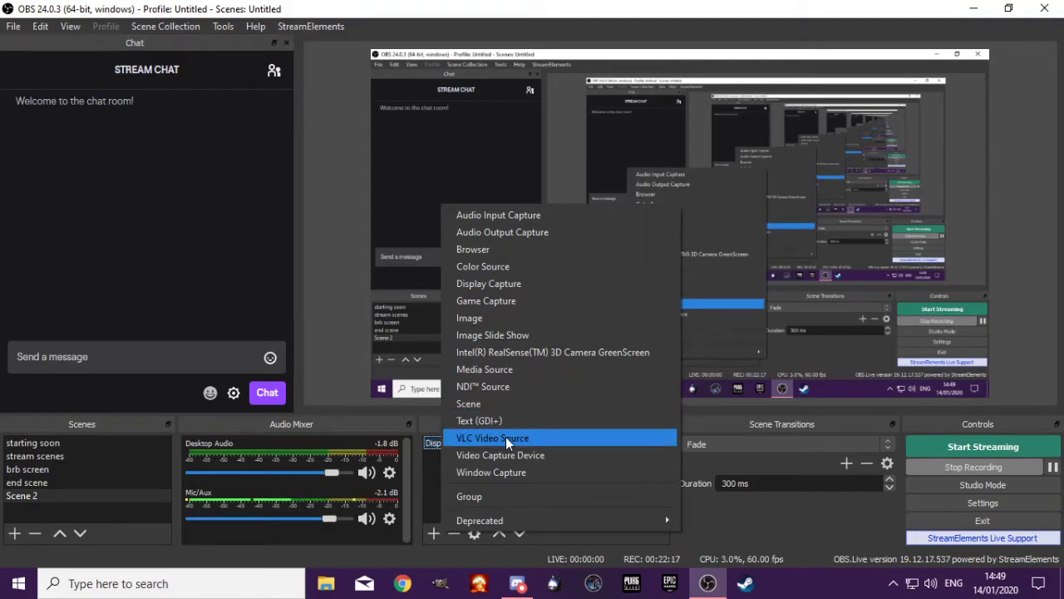
click(495, 251)
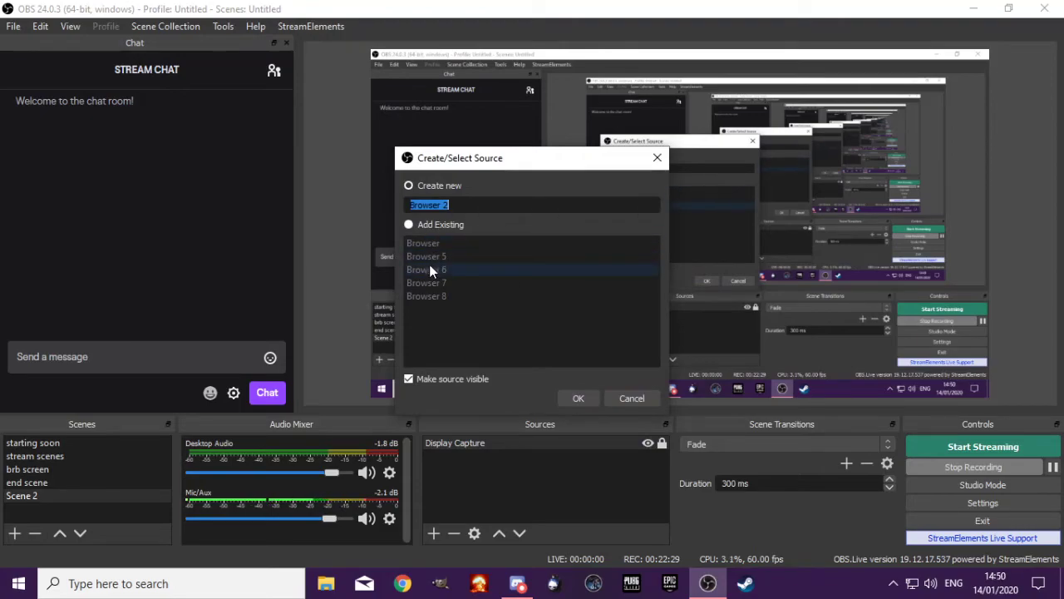
click(415, 226)
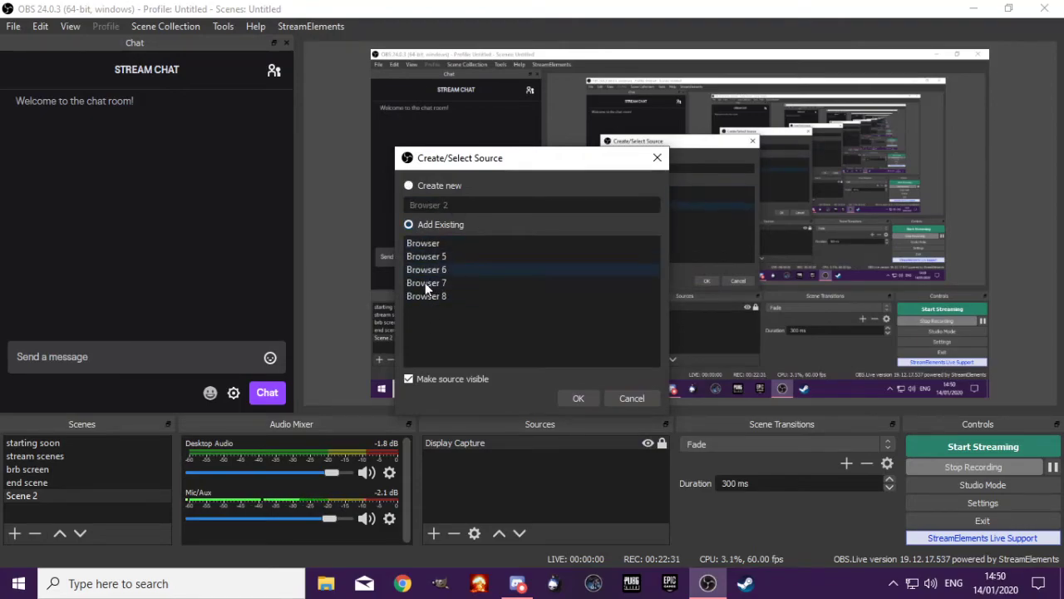
click(425, 286)
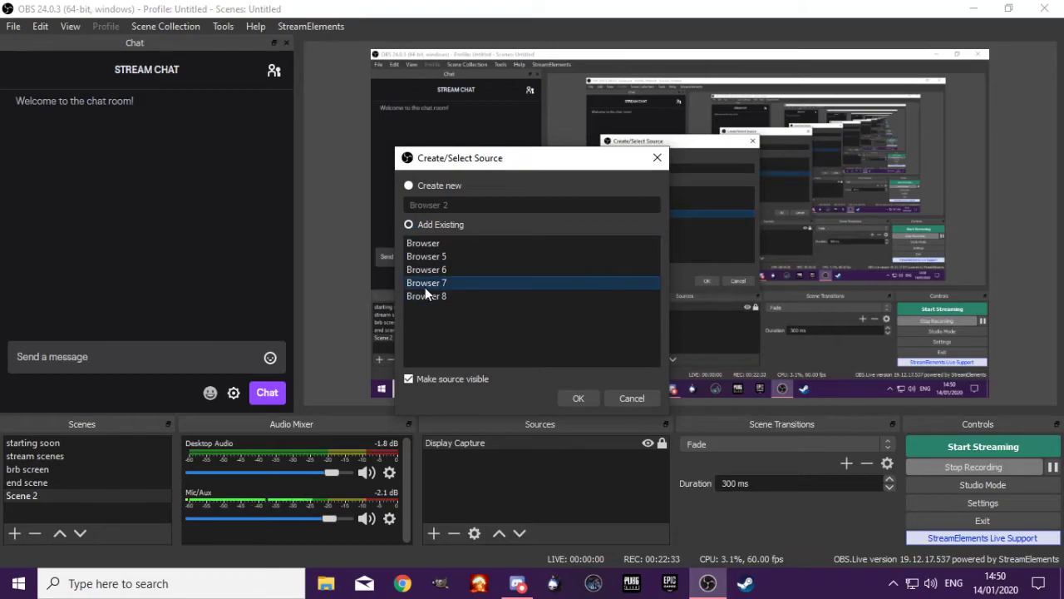